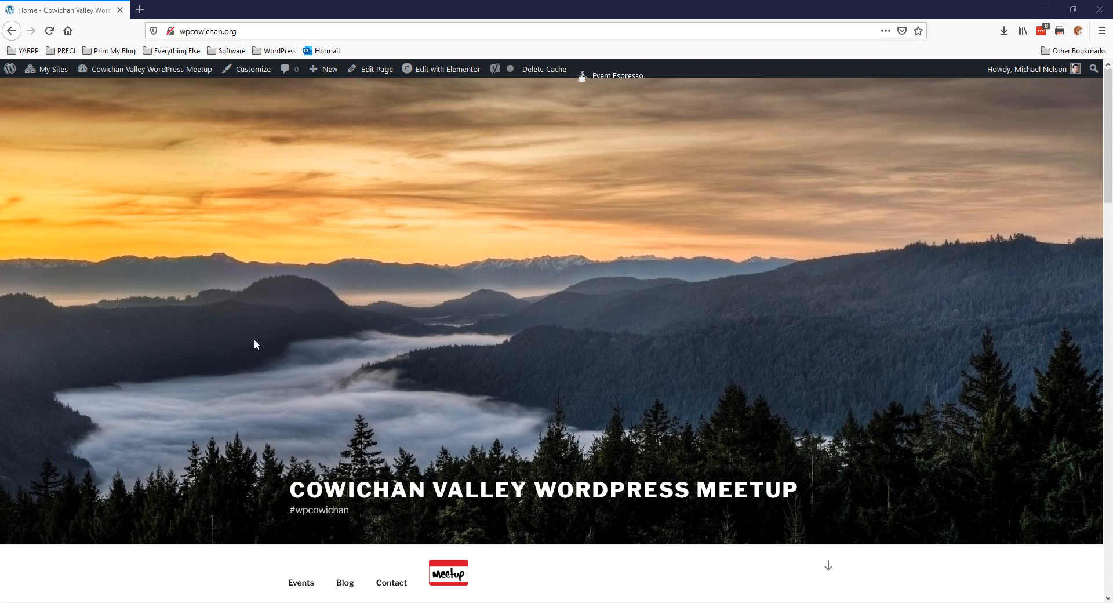
- Open the site's dashboard and start a new Pro Print project in Print My Blog
scroll(380, 340, down, 2)
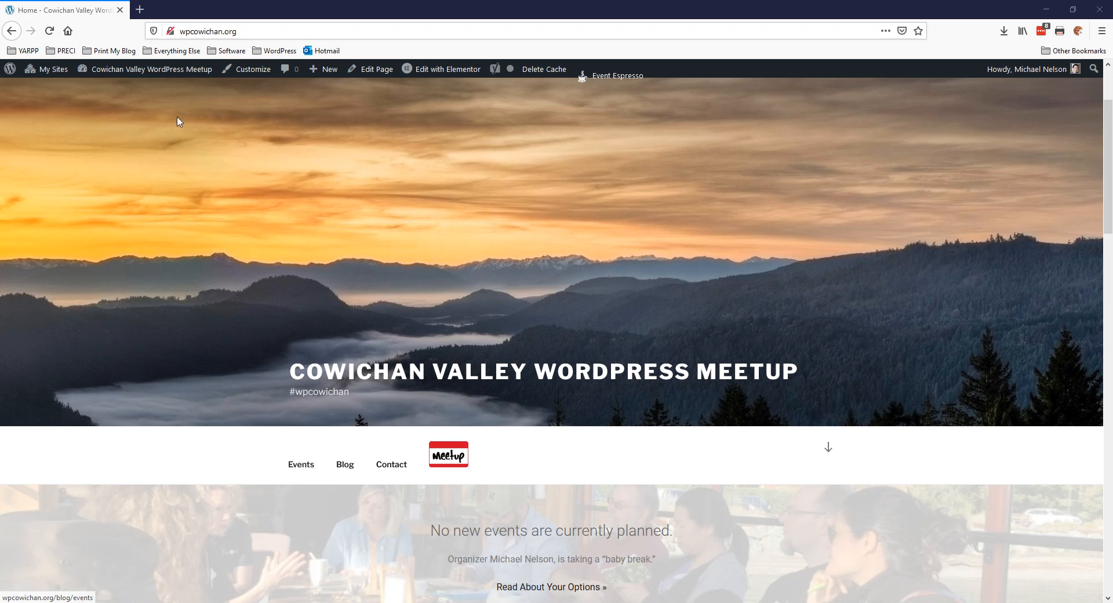
click(159, 70)
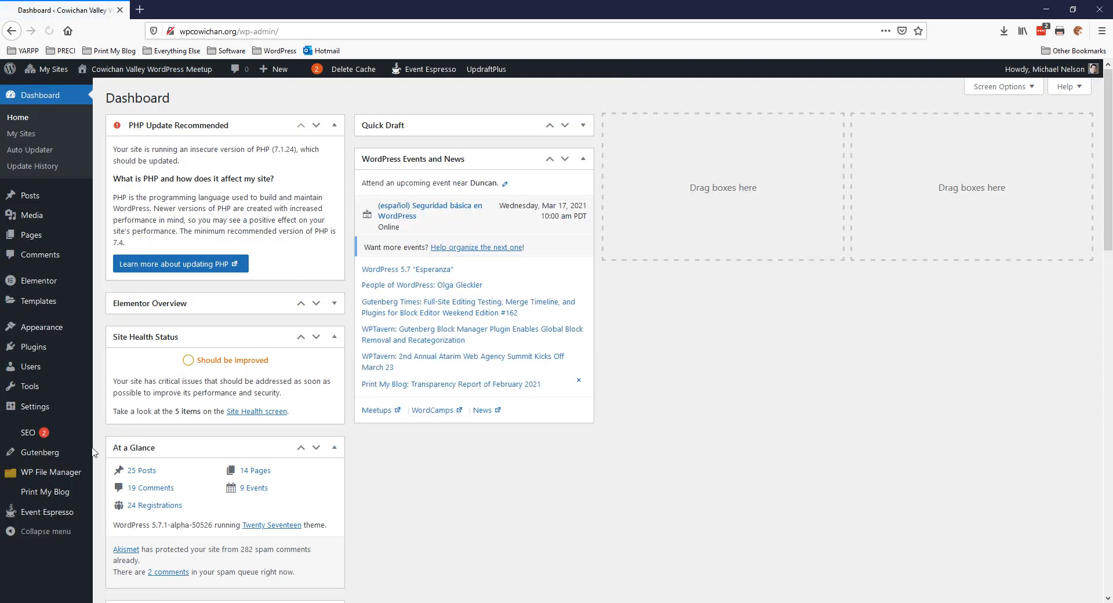
click(59, 494)
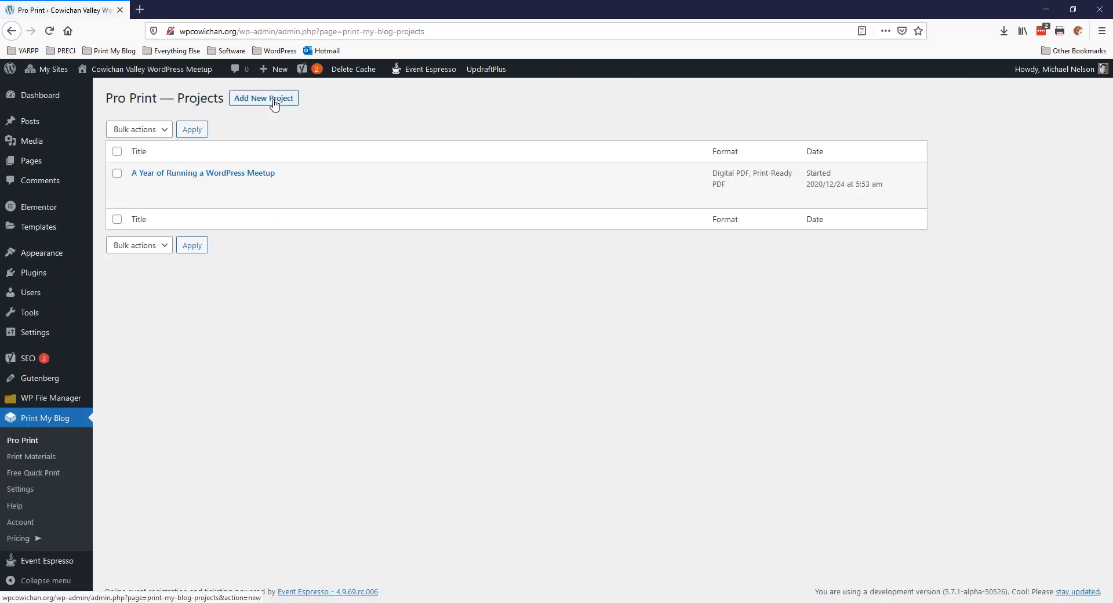
click(275, 103)
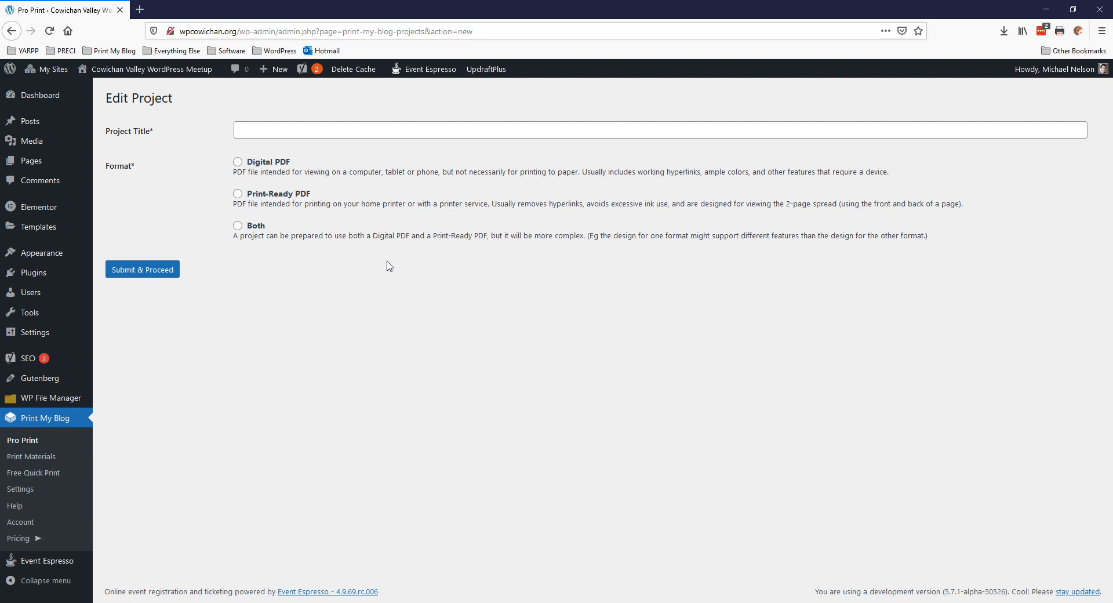
- Title the project "Getting Started and WP 15", set its format to Both, and submit the setup
click(282, 126)
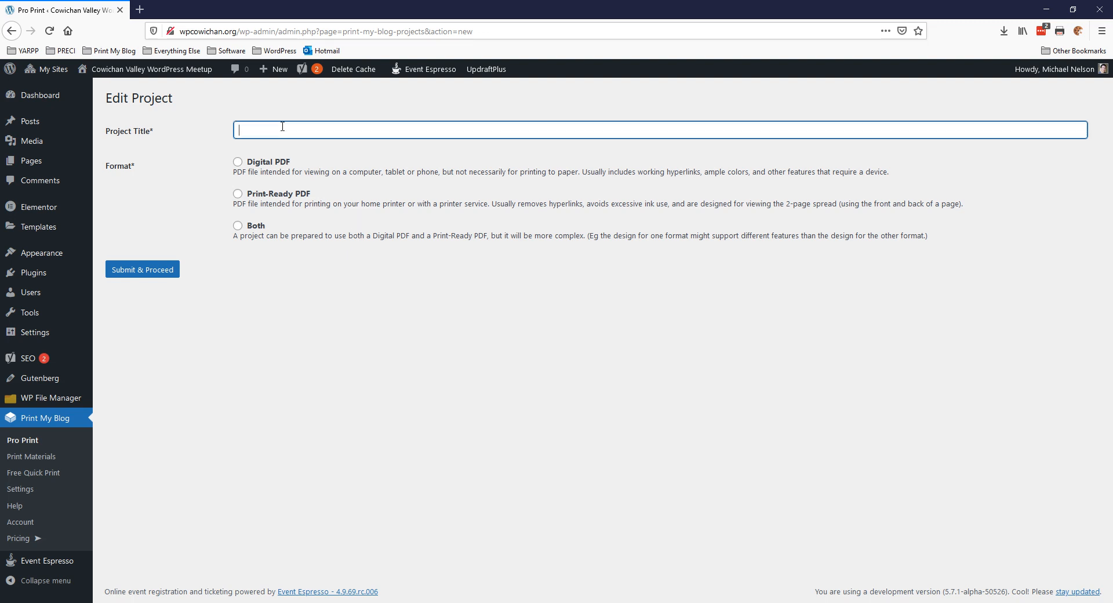
text(Getting Star)
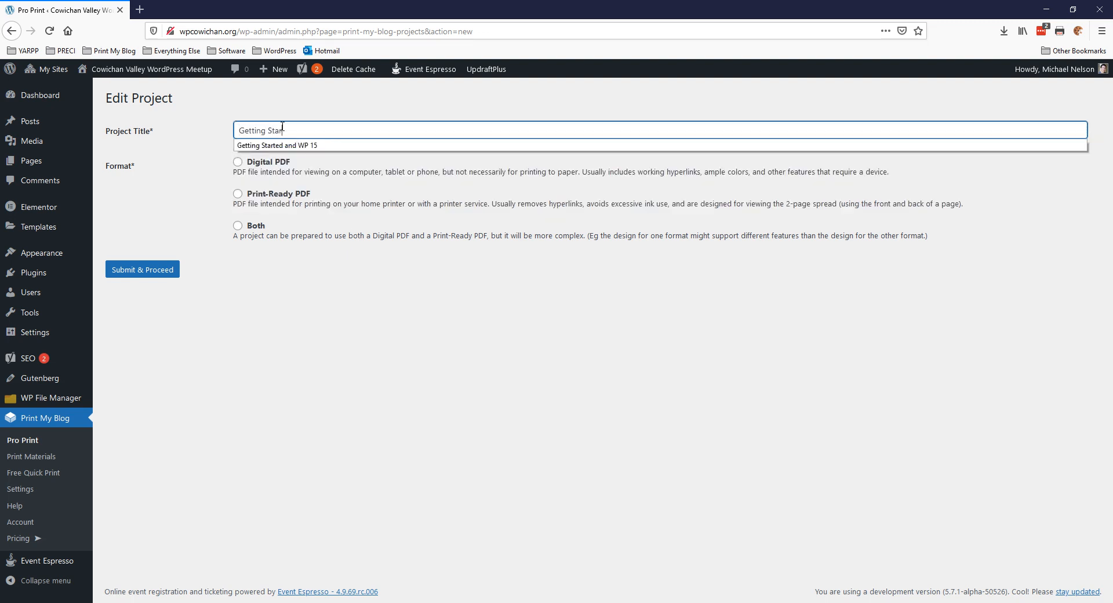
key(Down)
key(Return)
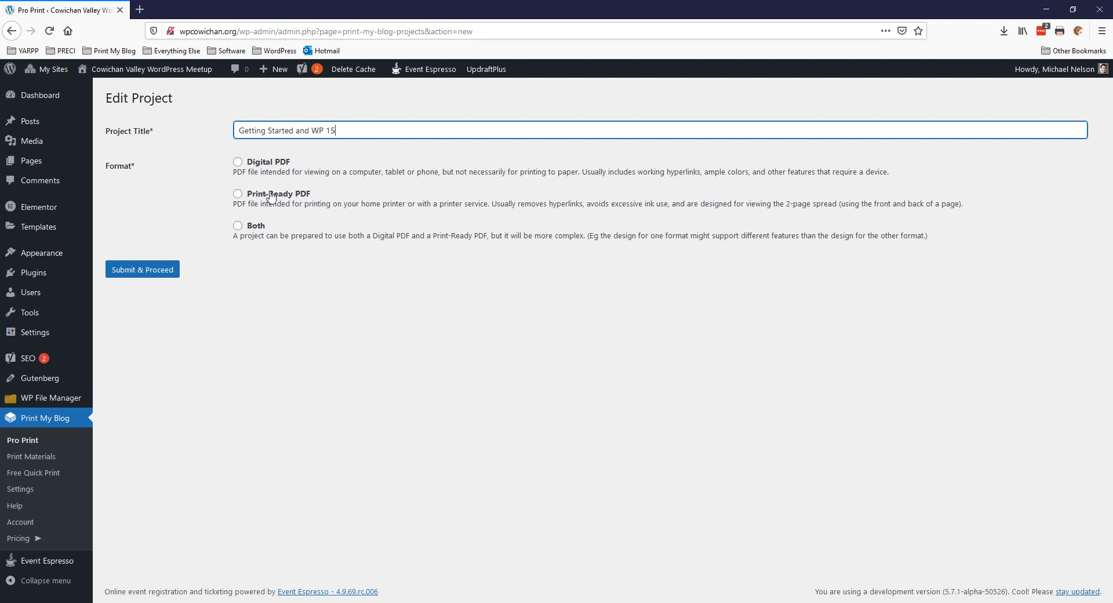
click(257, 231)
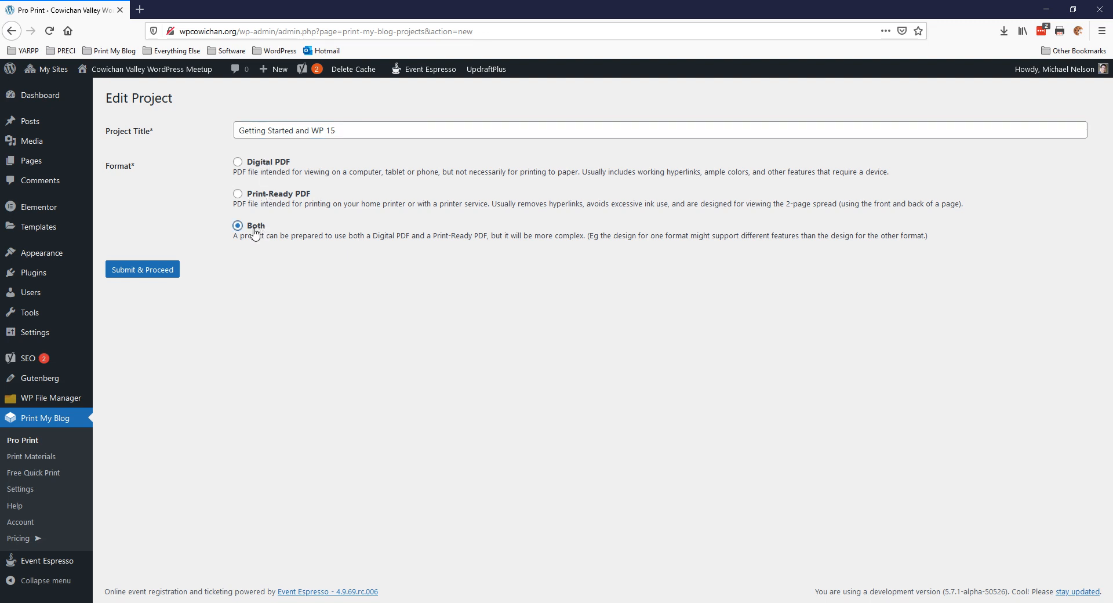
click(169, 276)
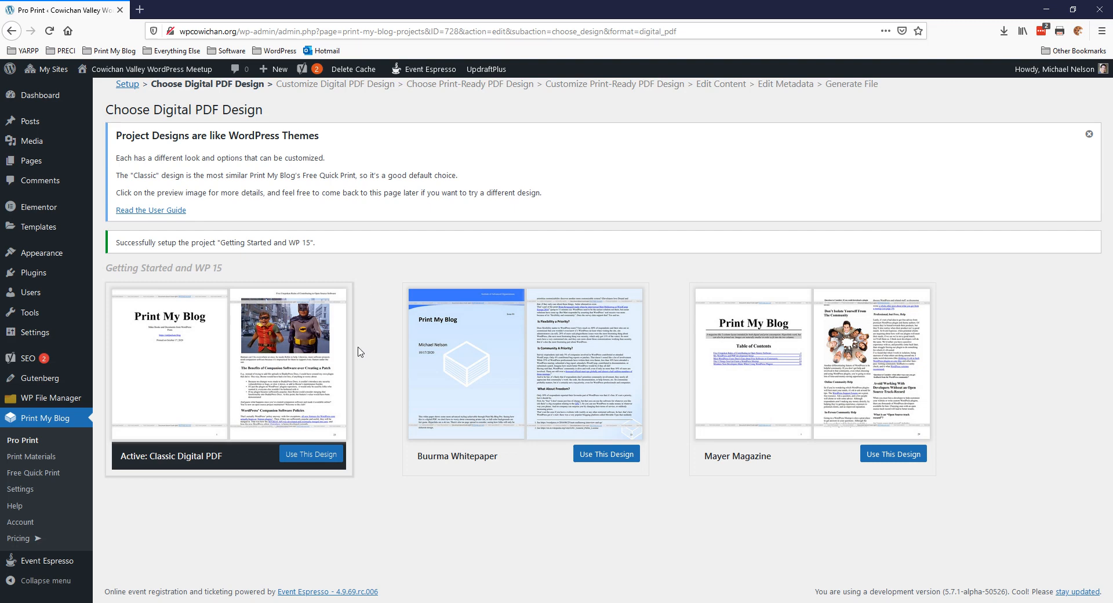
- Choose the Classic Digital PDF design, review its customization options, and save them without changes
mouse_move(352, 451)
click(306, 455)
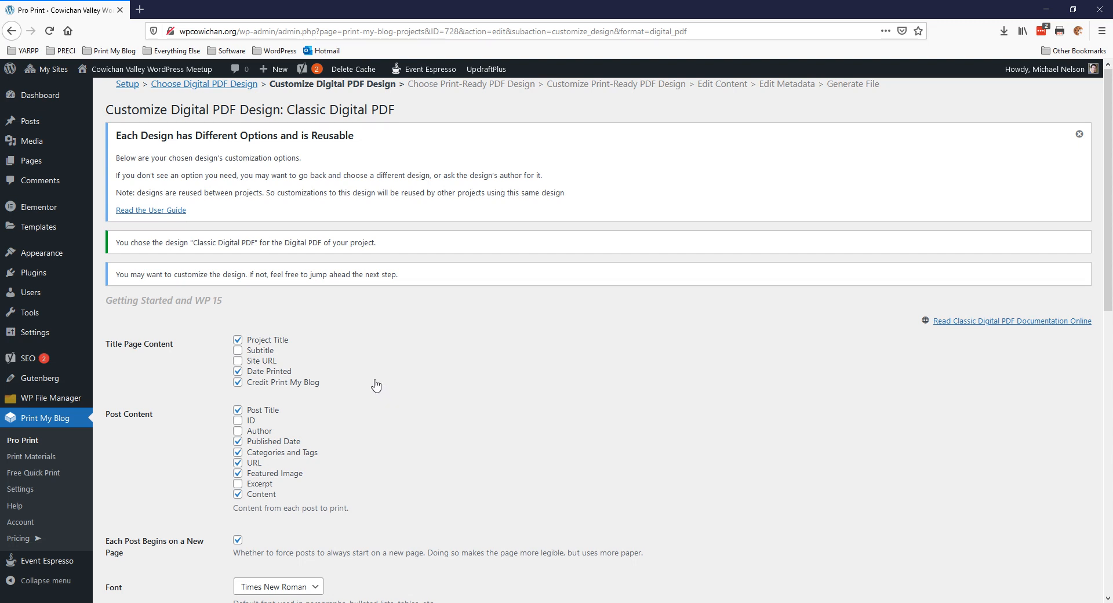
scroll(376, 384, down, 1)
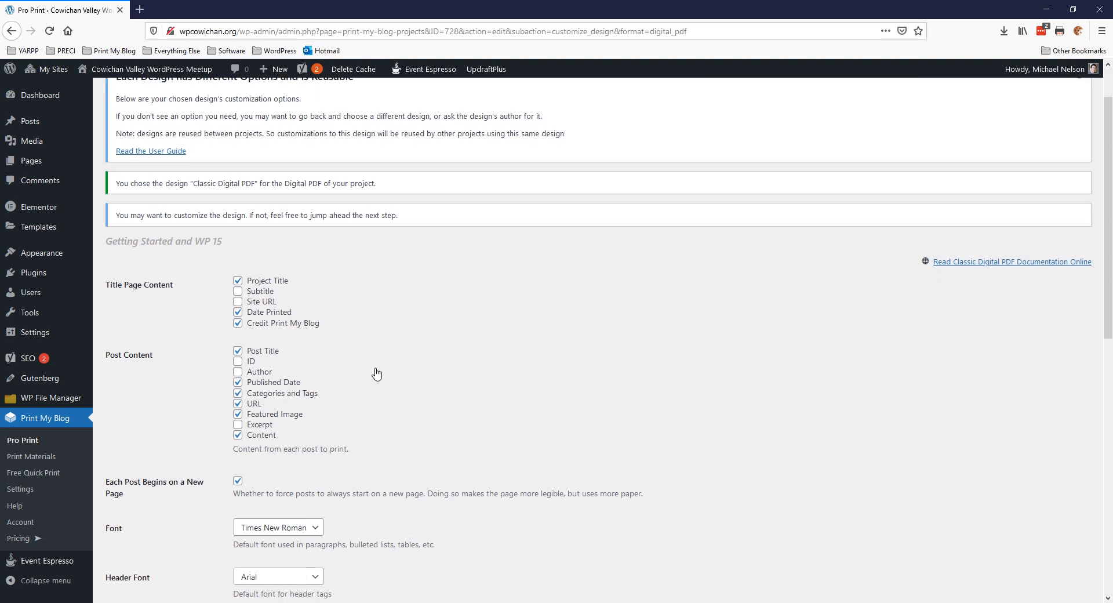
scroll(373, 336, down, 1)
scroll(252, 420, down, 1)
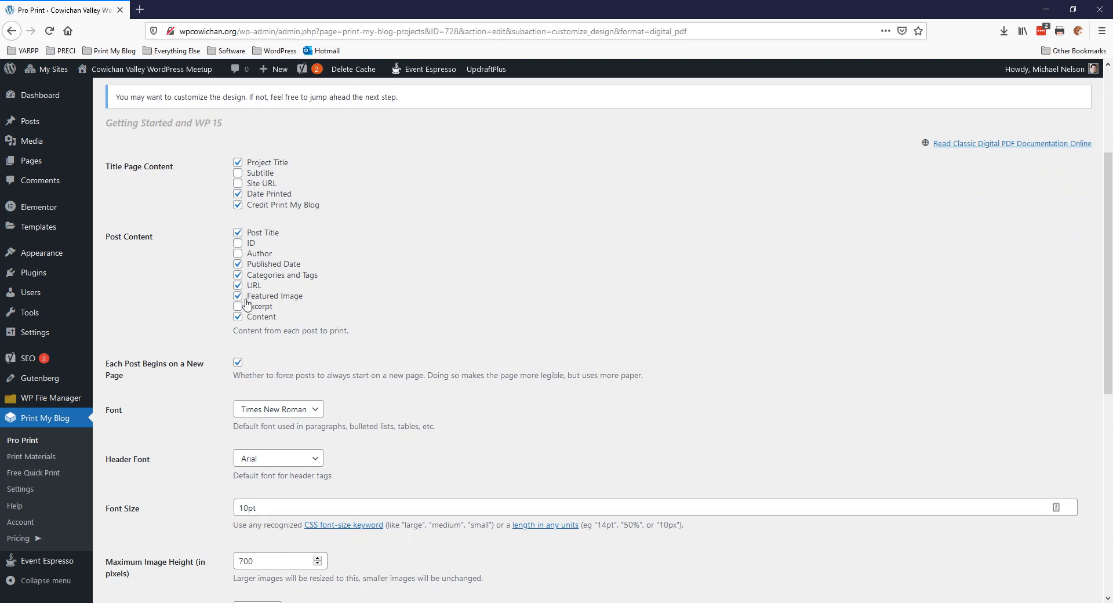
scroll(235, 369, down, 3)
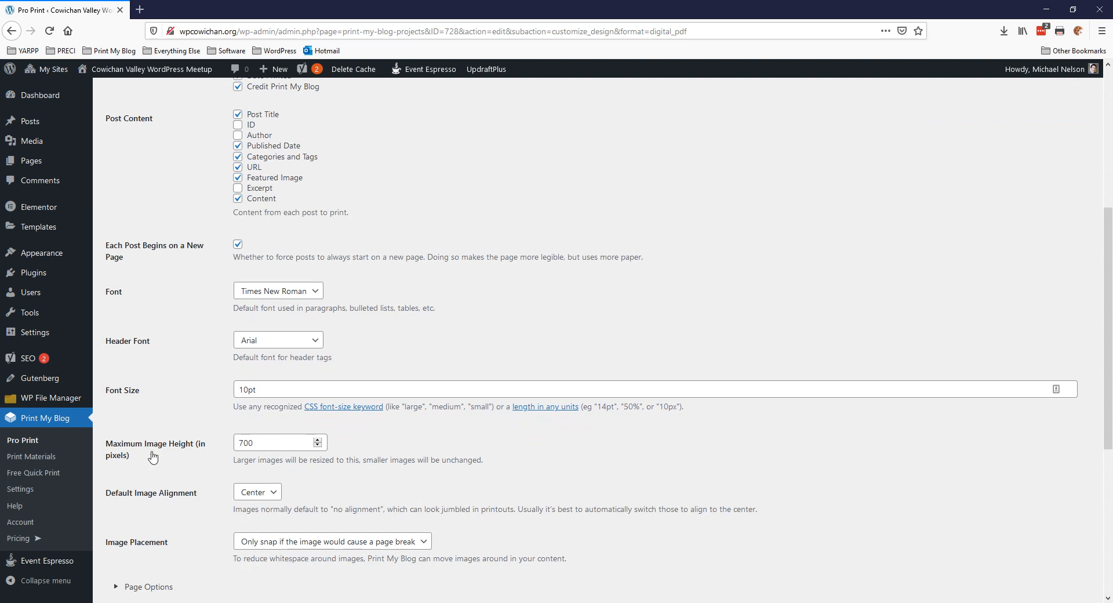
scroll(174, 478, down, 1)
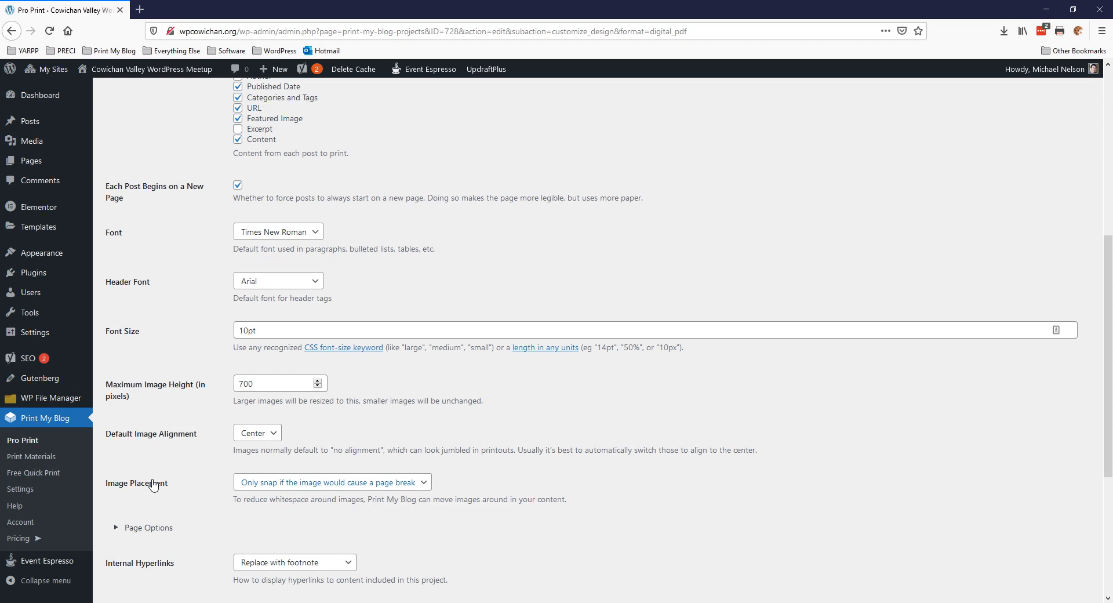
scroll(153, 486, down, 2)
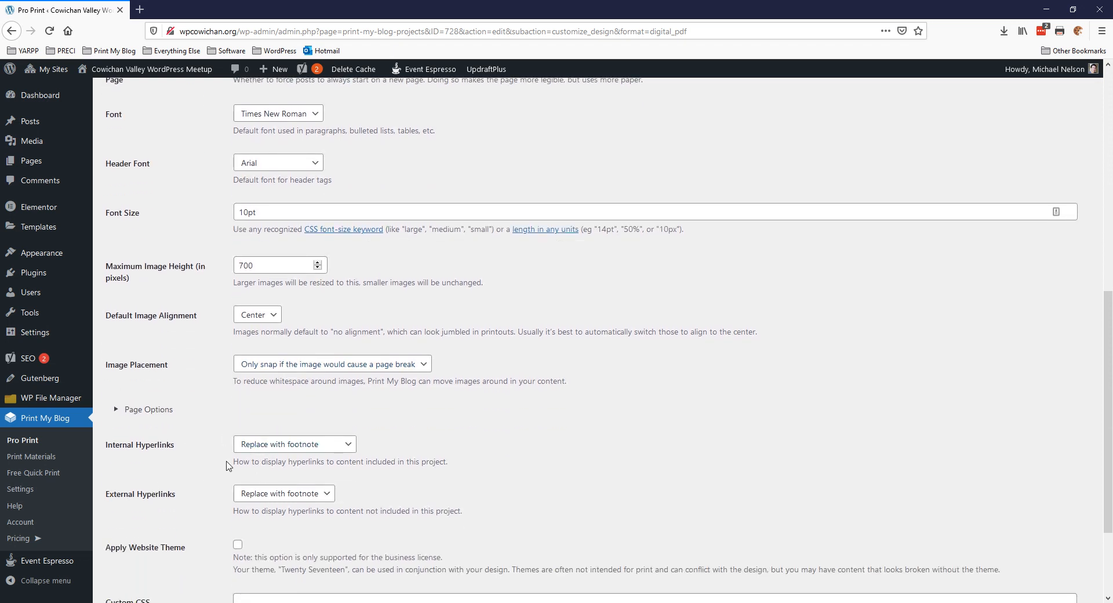
scroll(229, 464, up, 5)
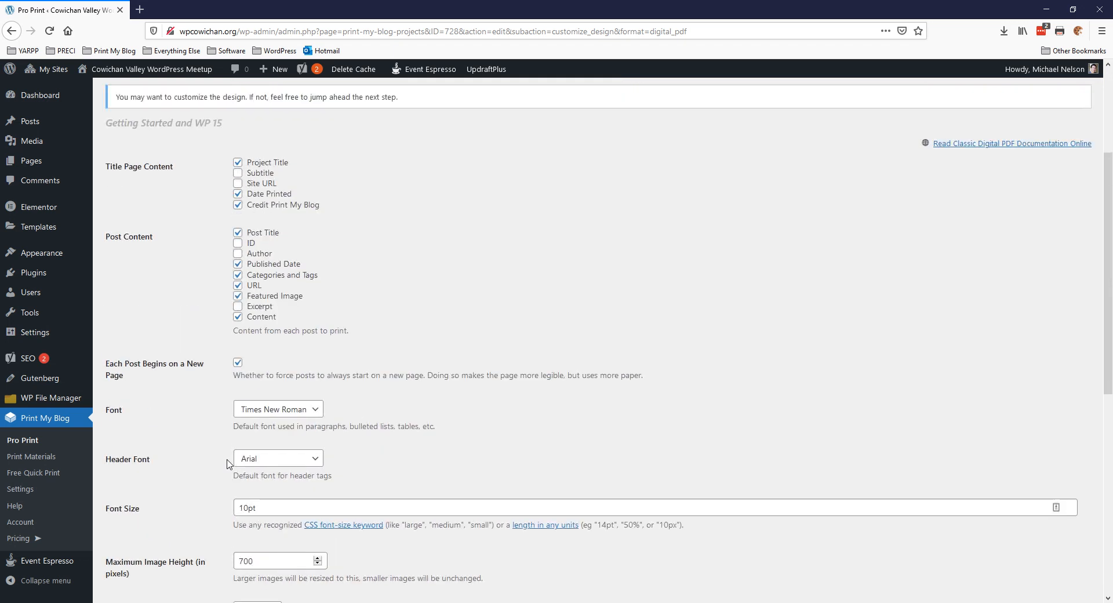
scroll(228, 464, down, 8)
click(116, 559)
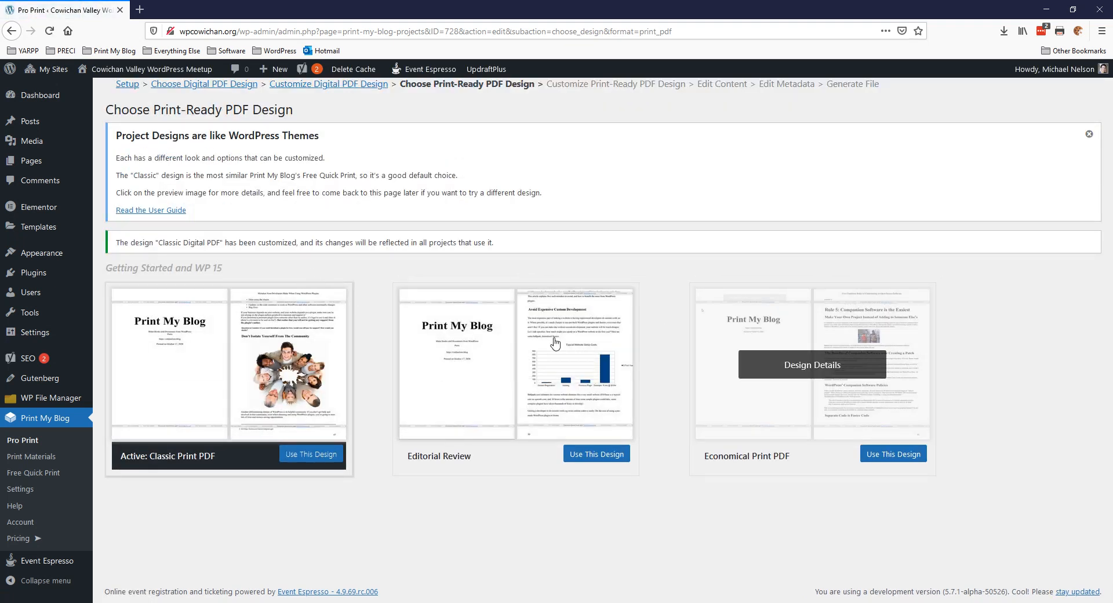
- Choose the Classic Print PDF design for the print-ready version and save its customization options without changes
click(292, 456)
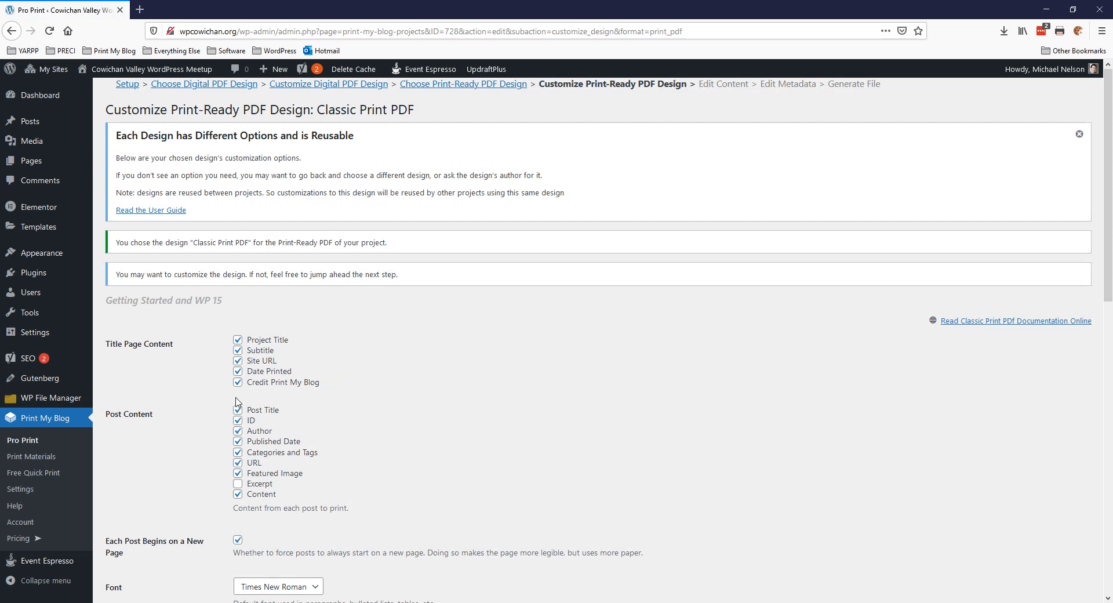
scroll(232, 415, down, 1)
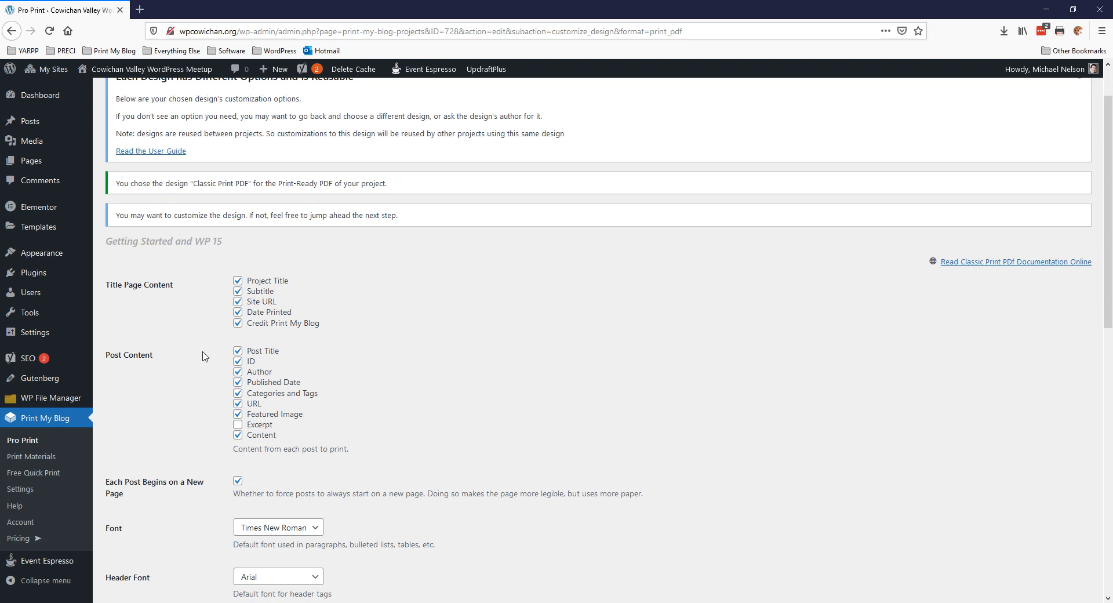
scroll(214, 371, down, 4)
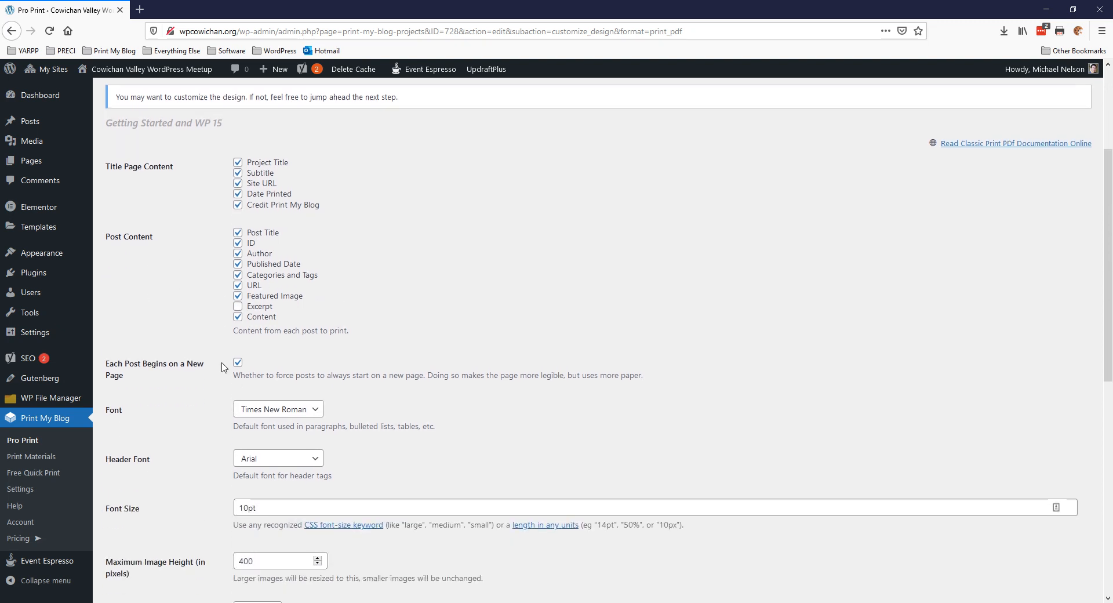
scroll(222, 367, down, 12)
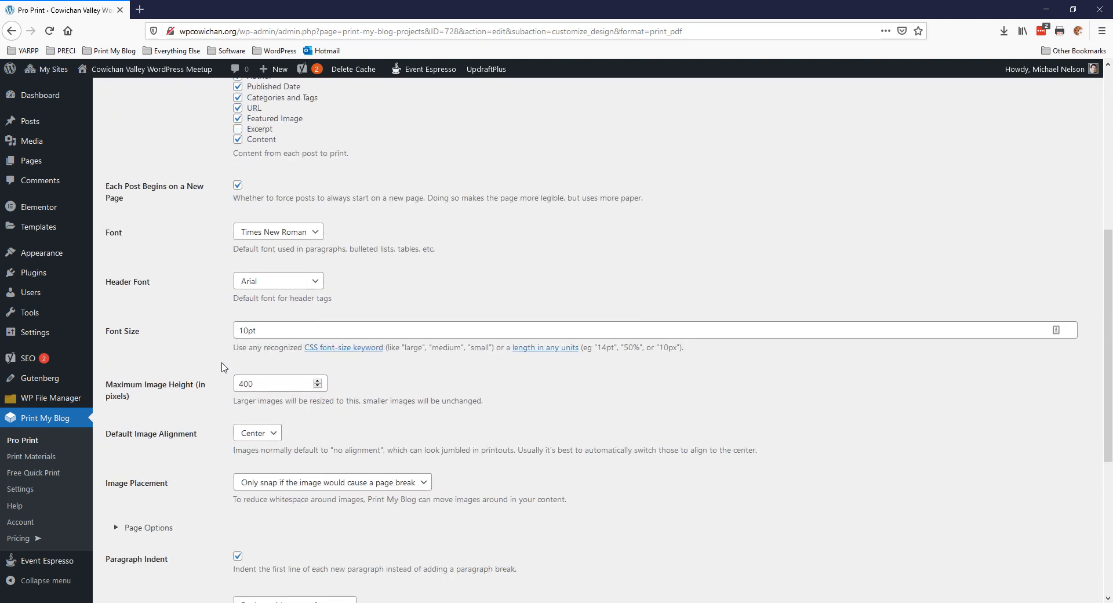
scroll(204, 341, down, 4)
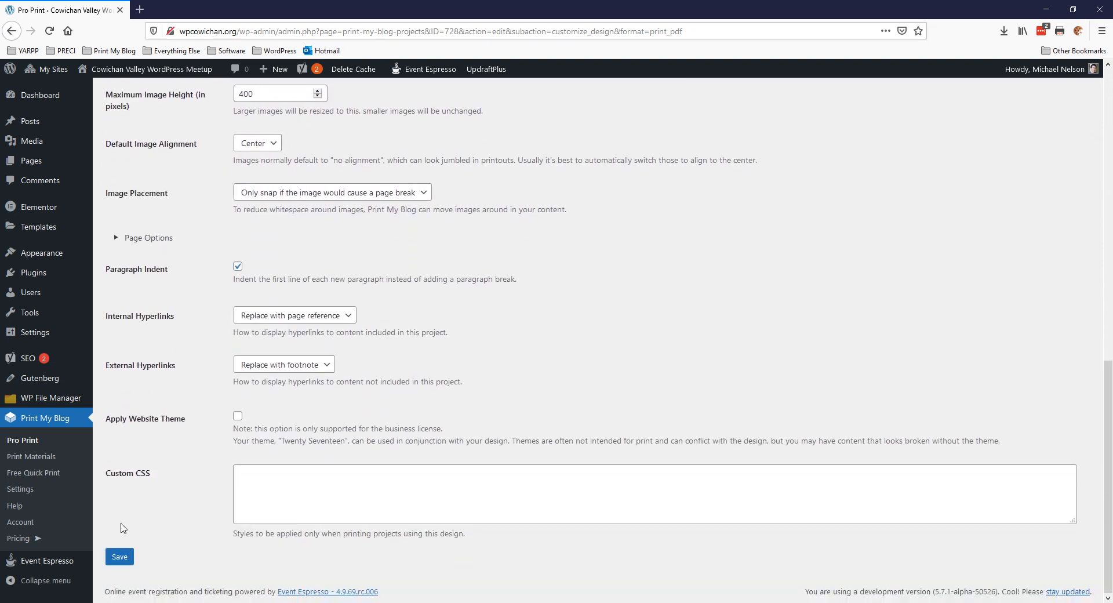
click(120, 556)
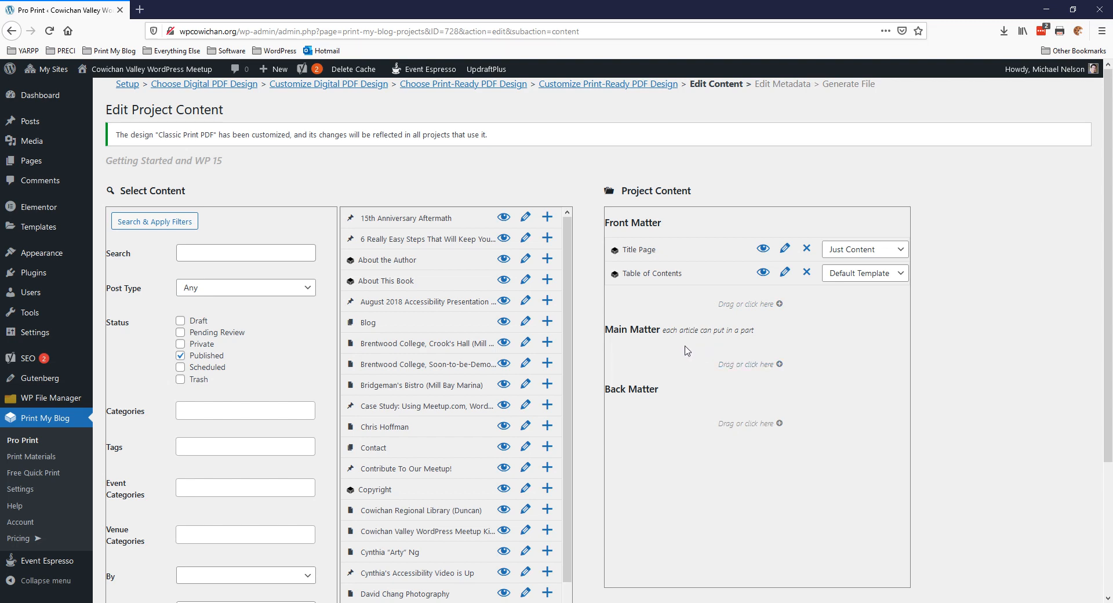
- Add a new print material titled "Introduction" to the project's Front Matter
click(746, 304)
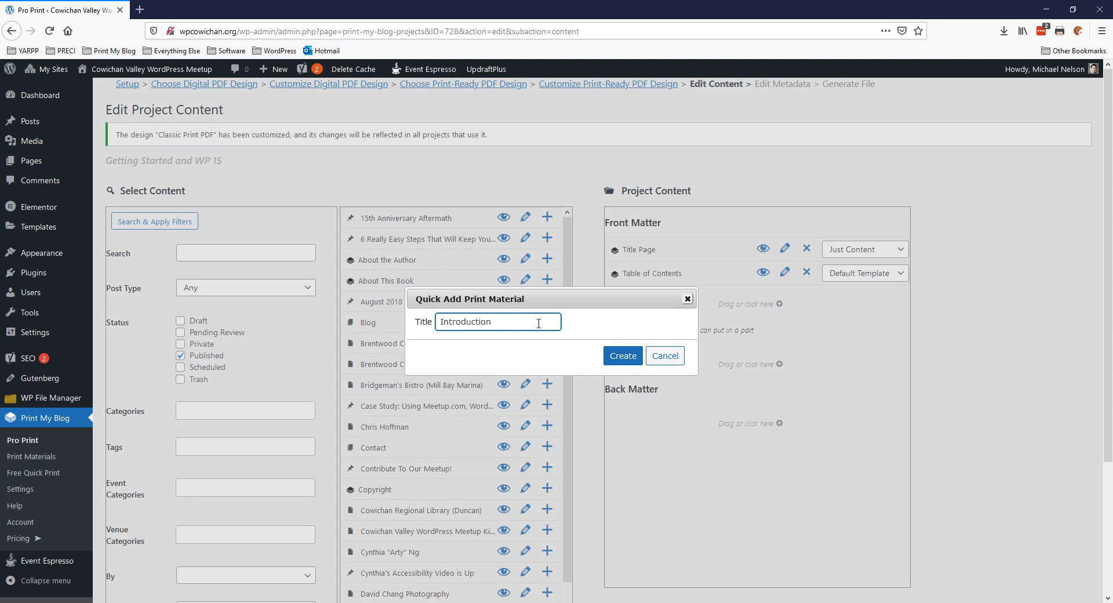
text(Introduction)
click(633, 357)
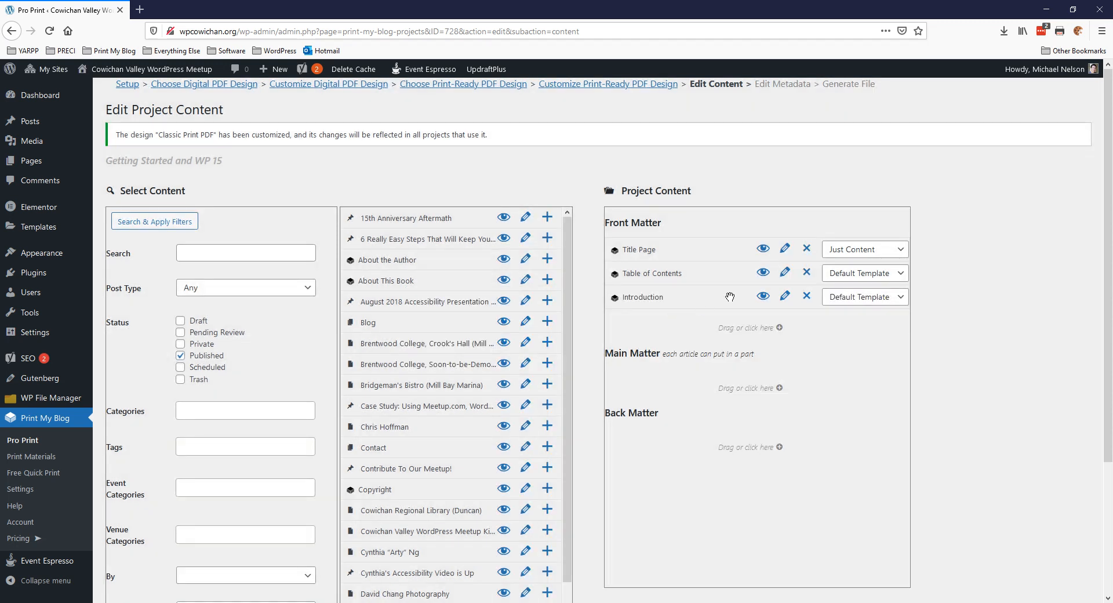
- Write "All about this boook" as the Introduction's body text, update the post, and return to the project content
click(785, 298)
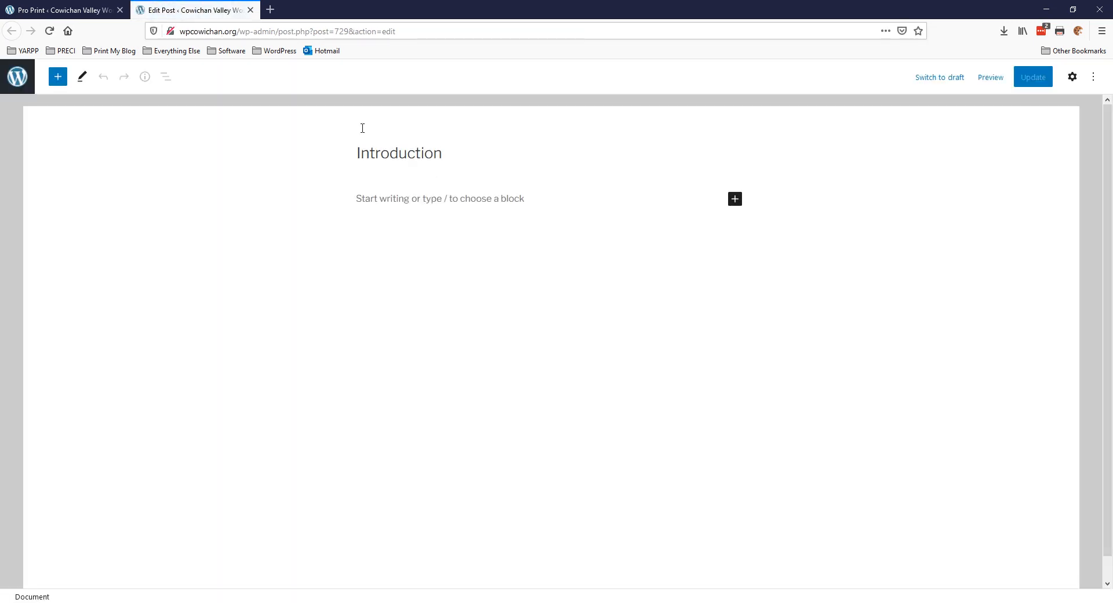
click(392, 197)
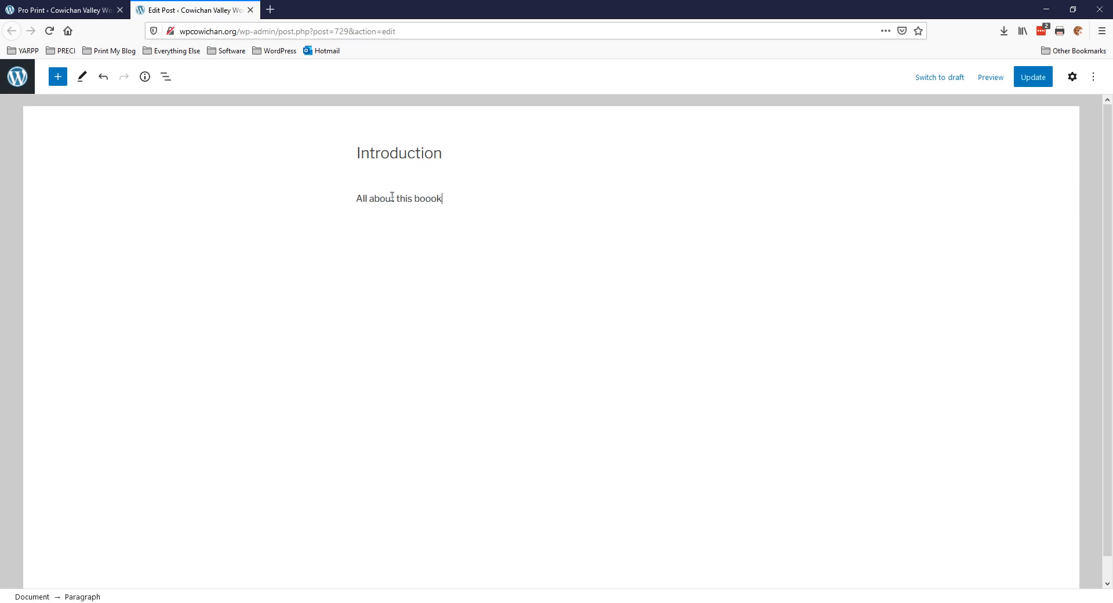
text(All about this boook)
click(1030, 77)
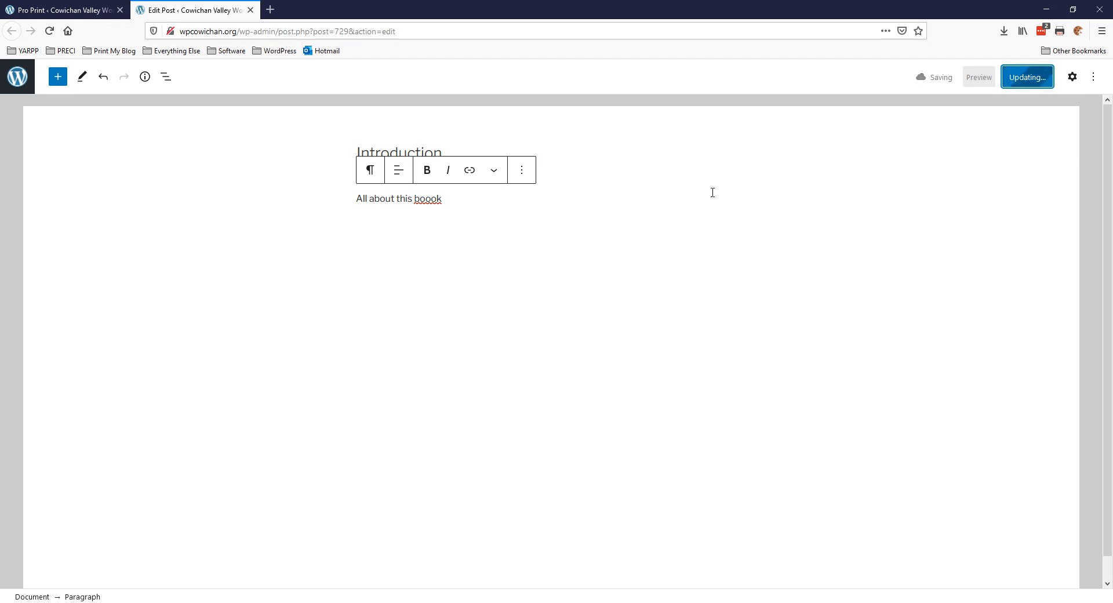
click(250, 9)
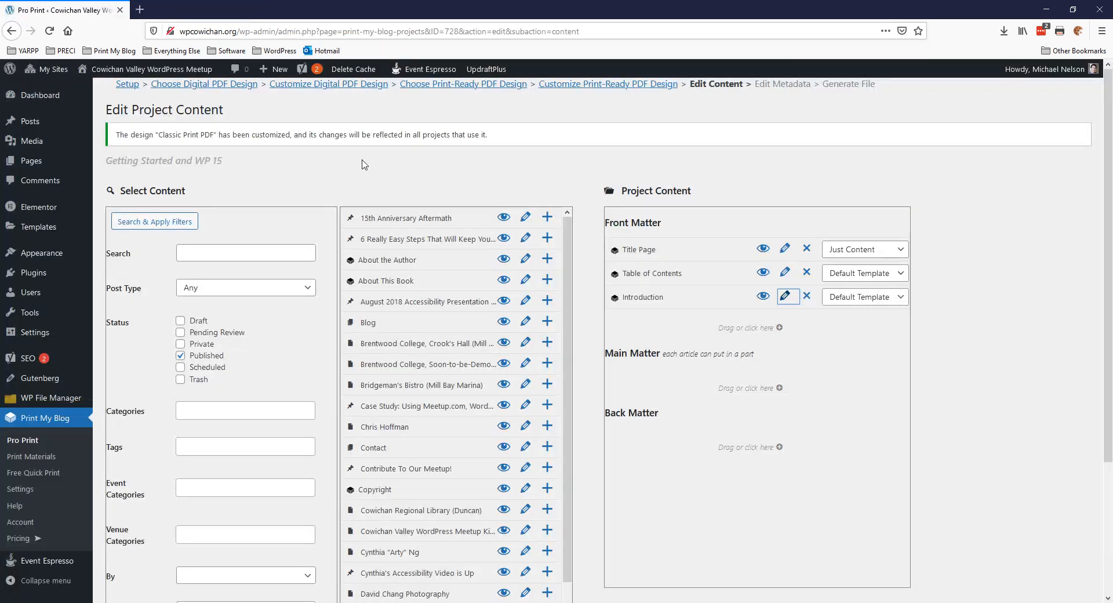
- Add a new print material titled "Getting Started" to the project's Main Matter
scroll(754, 325, down, 2)
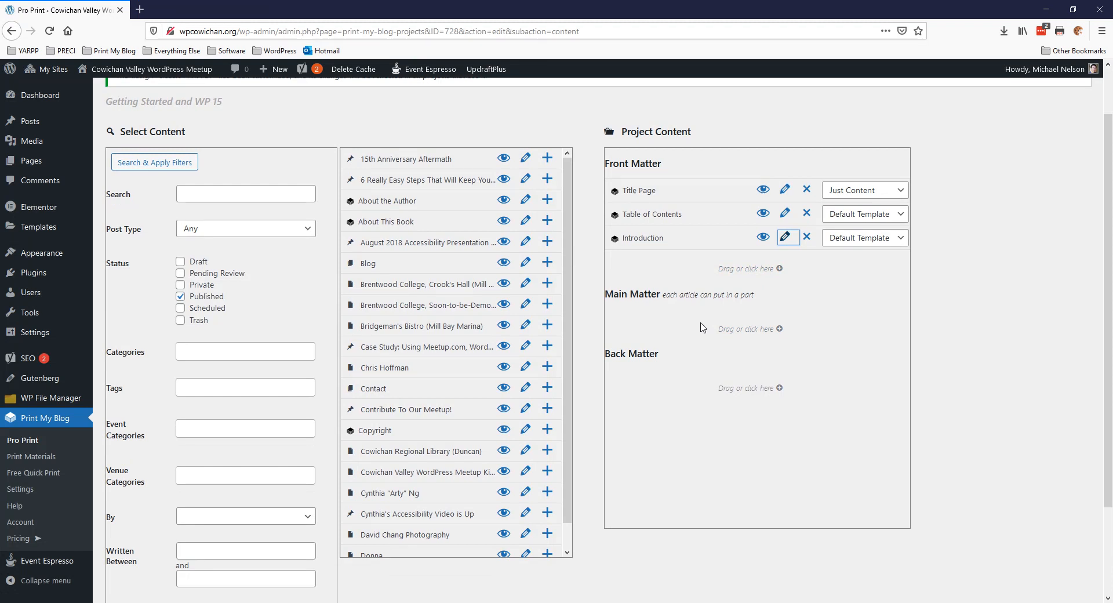
click(736, 331)
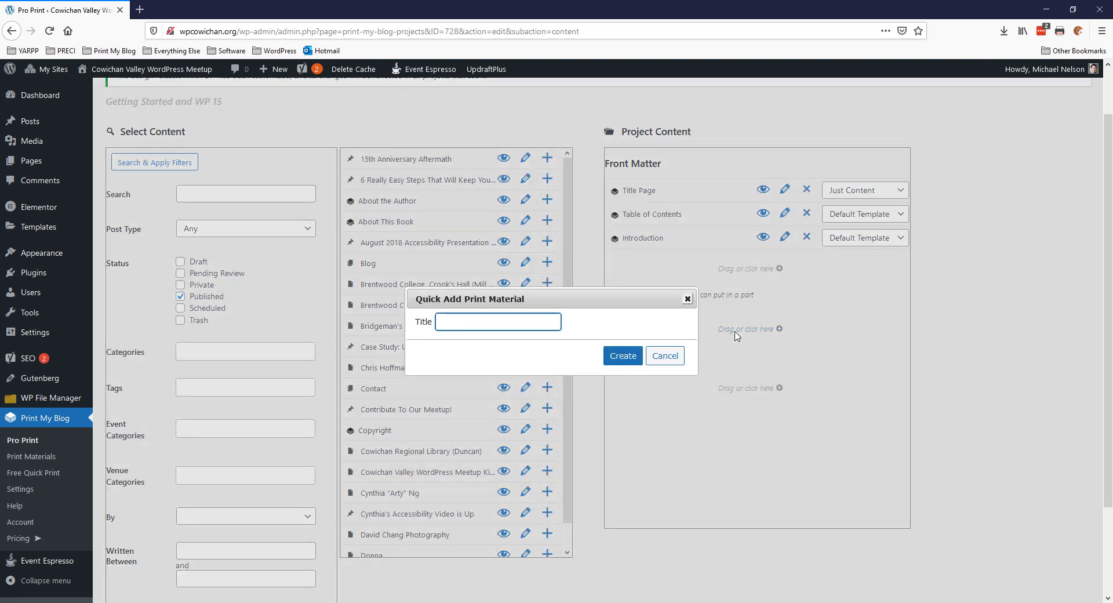
text(Getting Started)
click(631, 358)
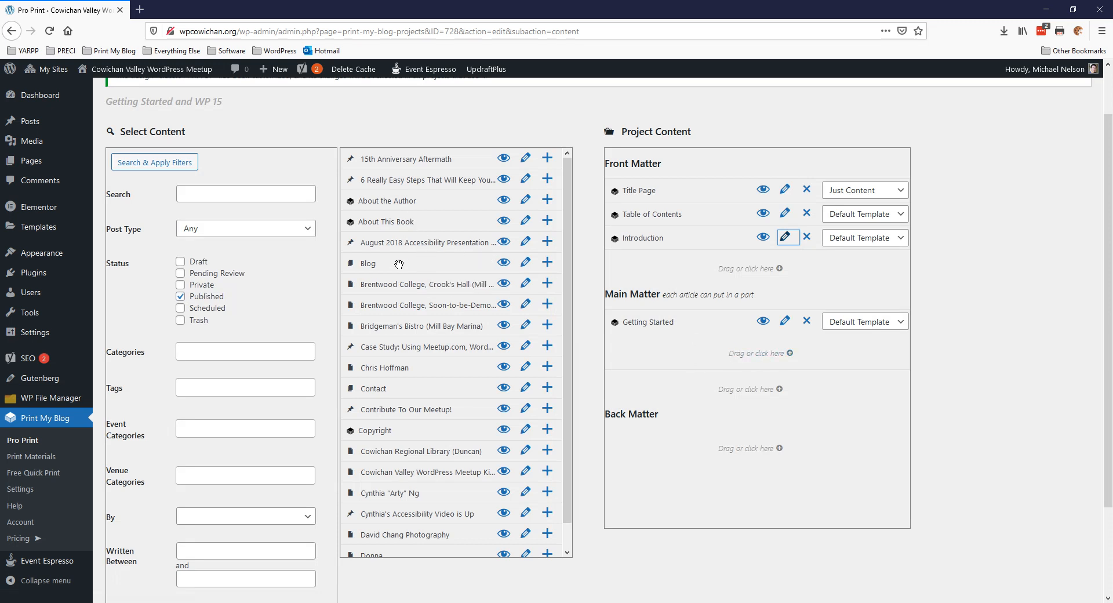
- Order the selectable content by date, ascending, and apply the filters
scroll(404, 371, up, 1)
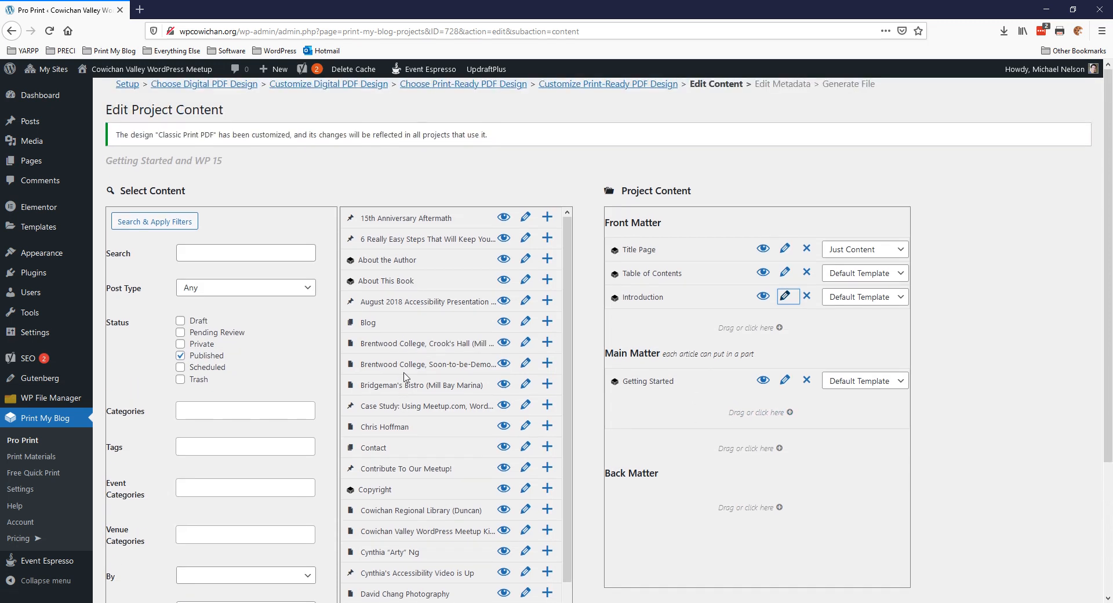
scroll(319, 313, down, 2)
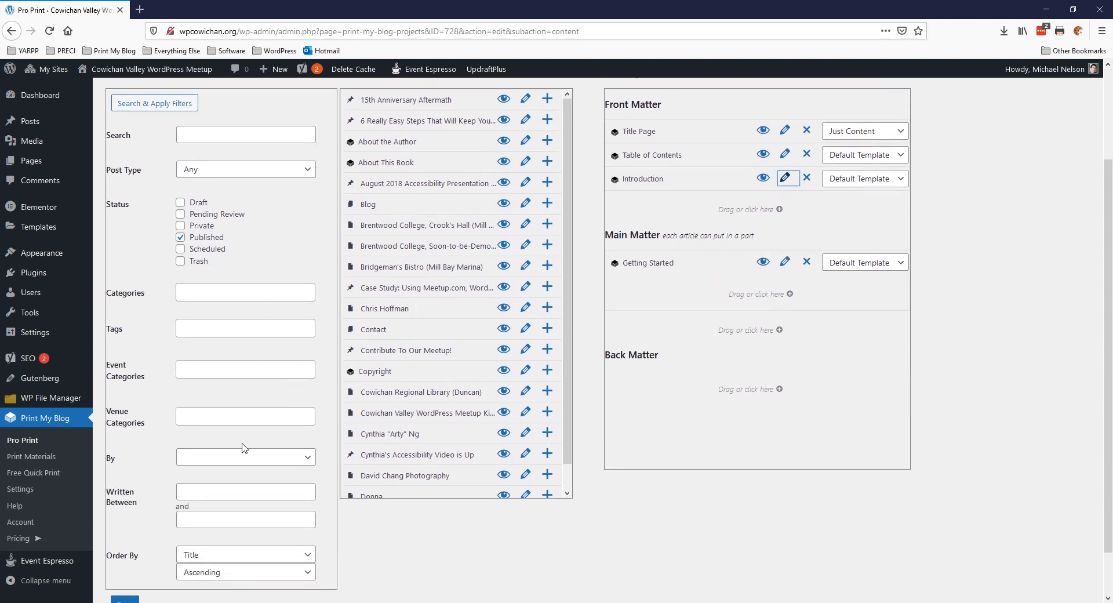
click(182, 571)
click(185, 571)
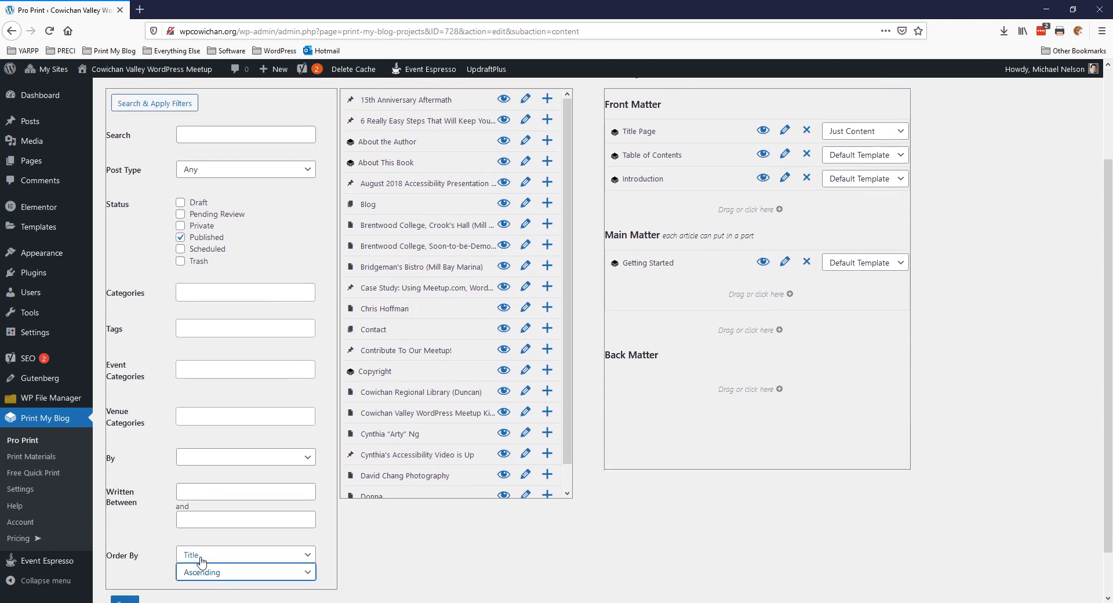
click(203, 555)
click(217, 489)
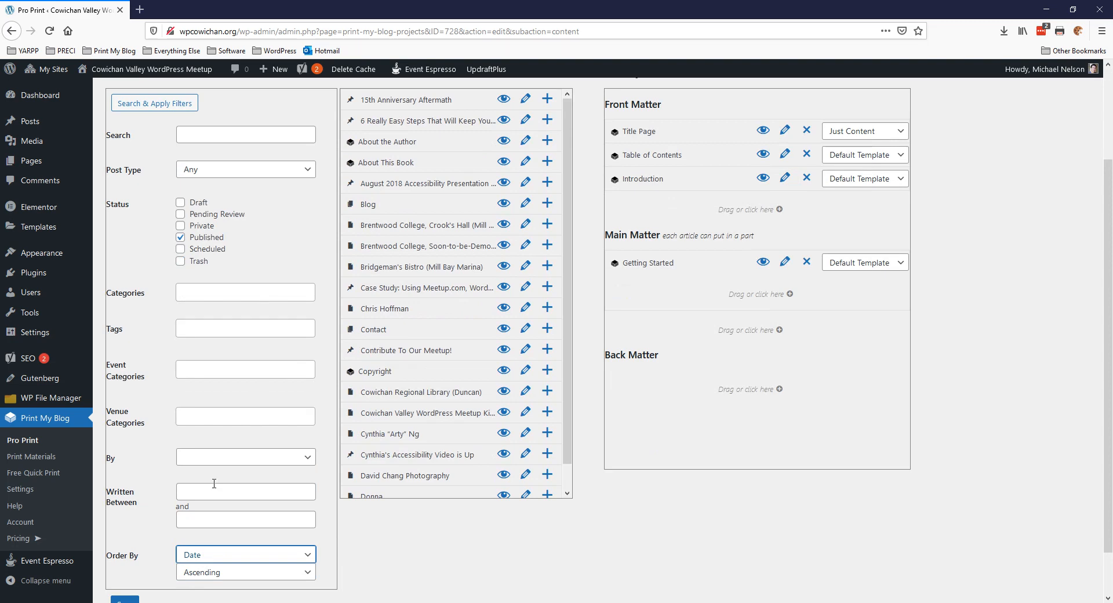
scroll(213, 484, up, 3)
click(154, 221)
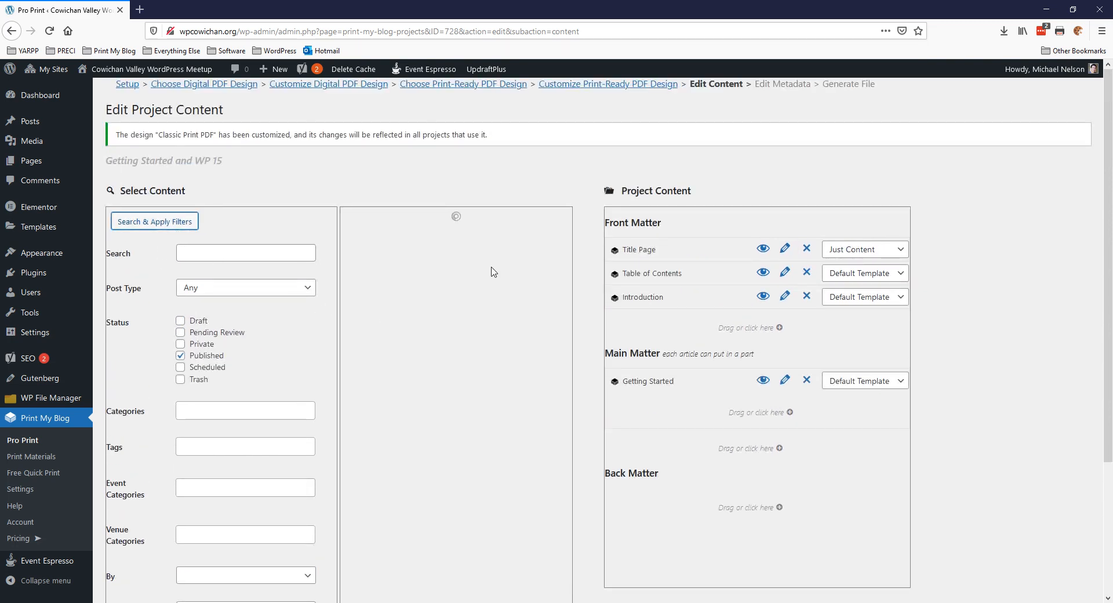
- Nest "Cowichan Valley WordPress Meetup Kick-off Event" and "The 5 Things You Get From a WordPress Meetup" under the Getting Started part
scroll(580, 277, down, 1)
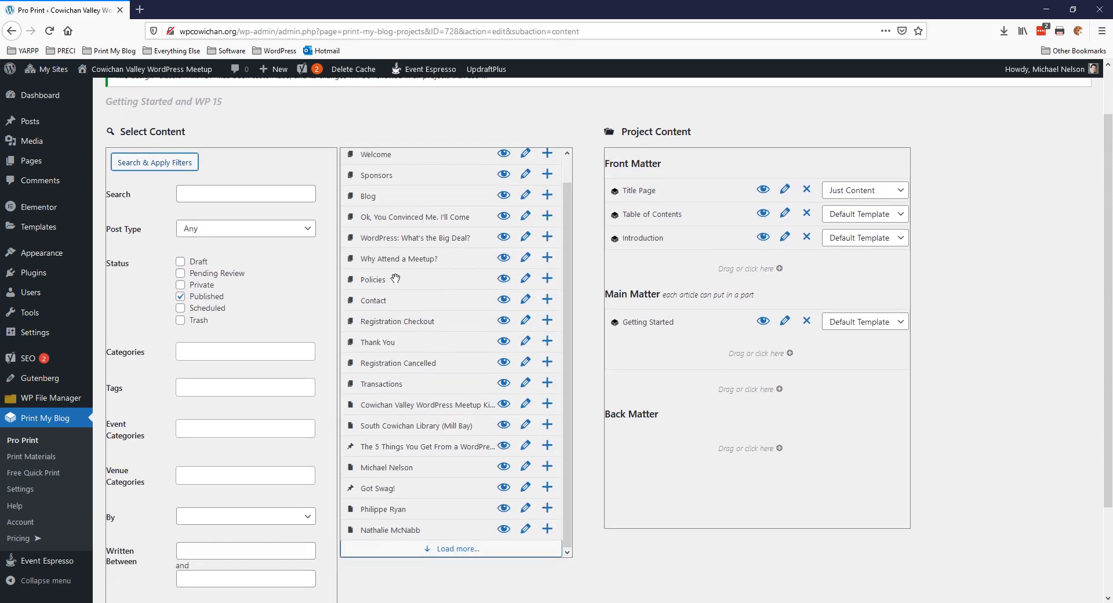
scroll(392, 282, up, 1)
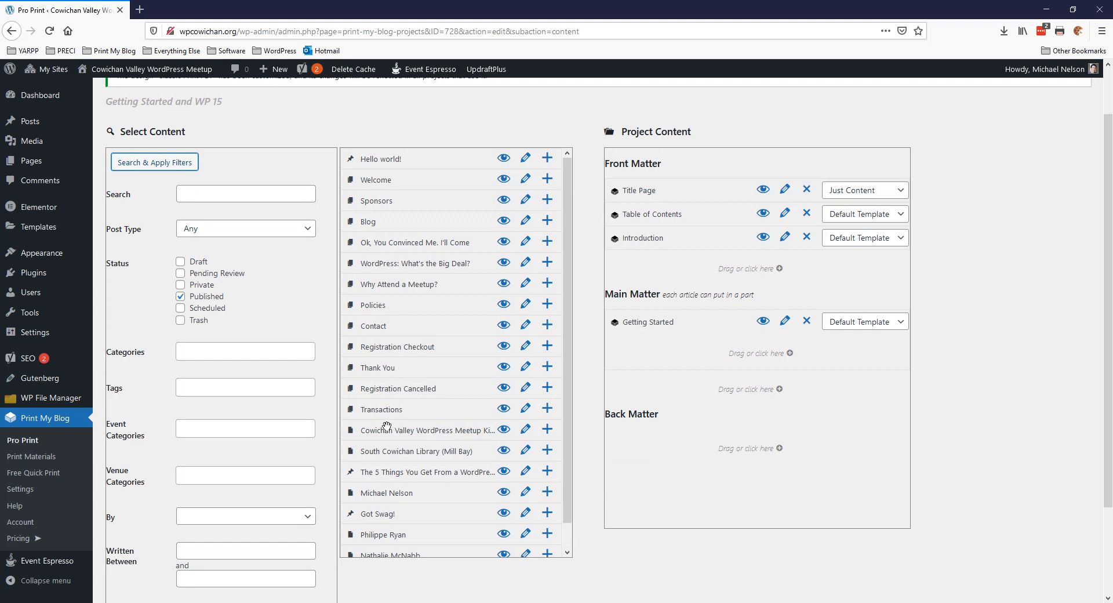
drag(390, 430, 708, 354)
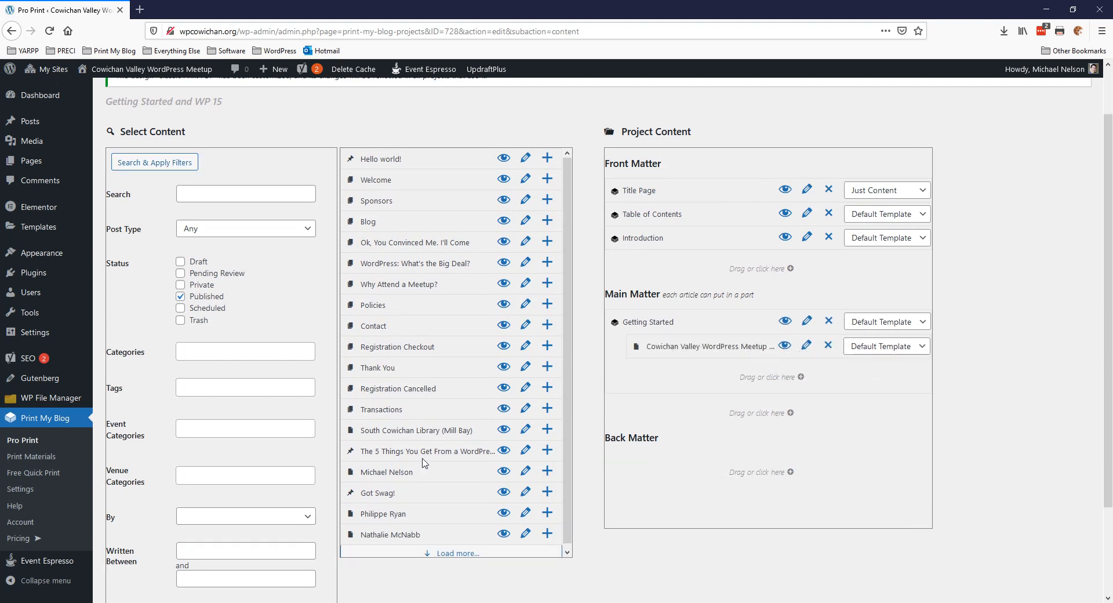
drag(423, 462, 655, 391)
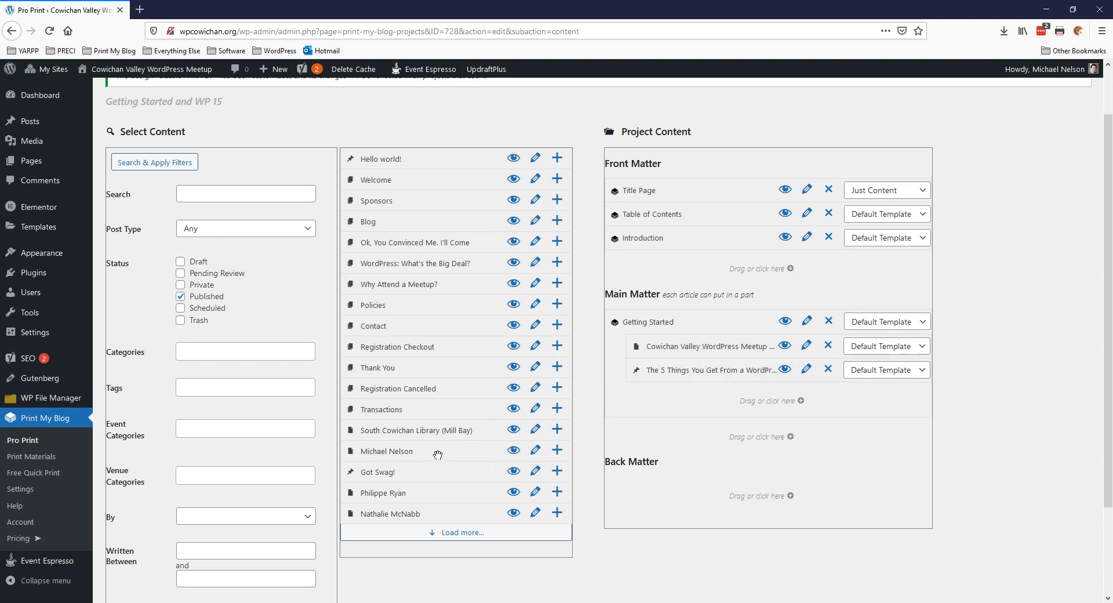
- Load more selectable content and append "Bridgeman's Bistro (Mill Bay Marina)" and "Kickoff Meeting Notes" to the Getting Started part
scroll(400, 505, down, 2)
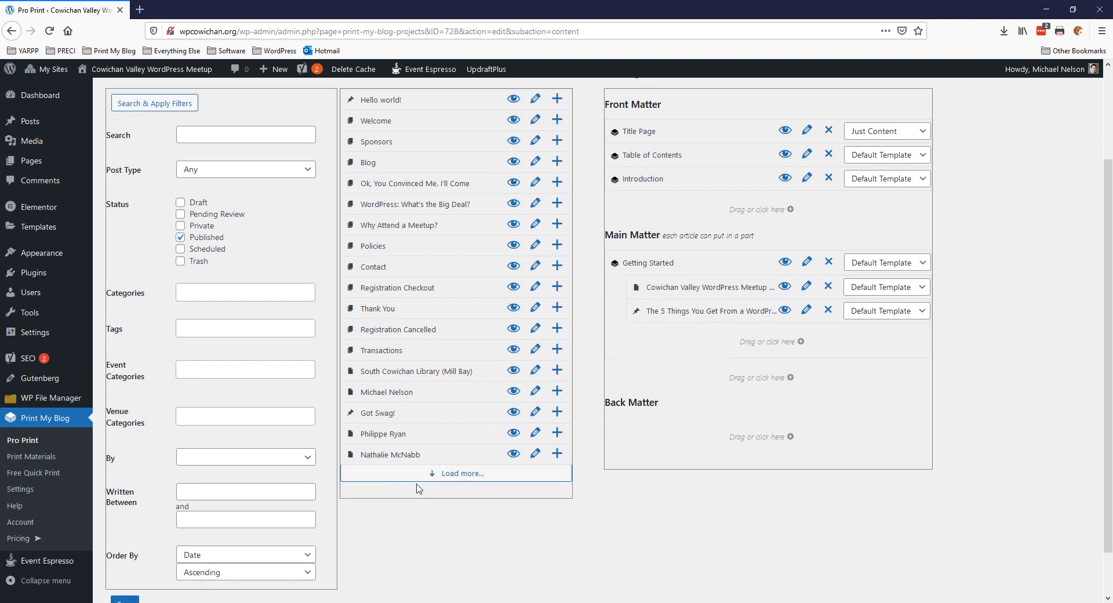
click(447, 473)
scroll(455, 447, down, 2)
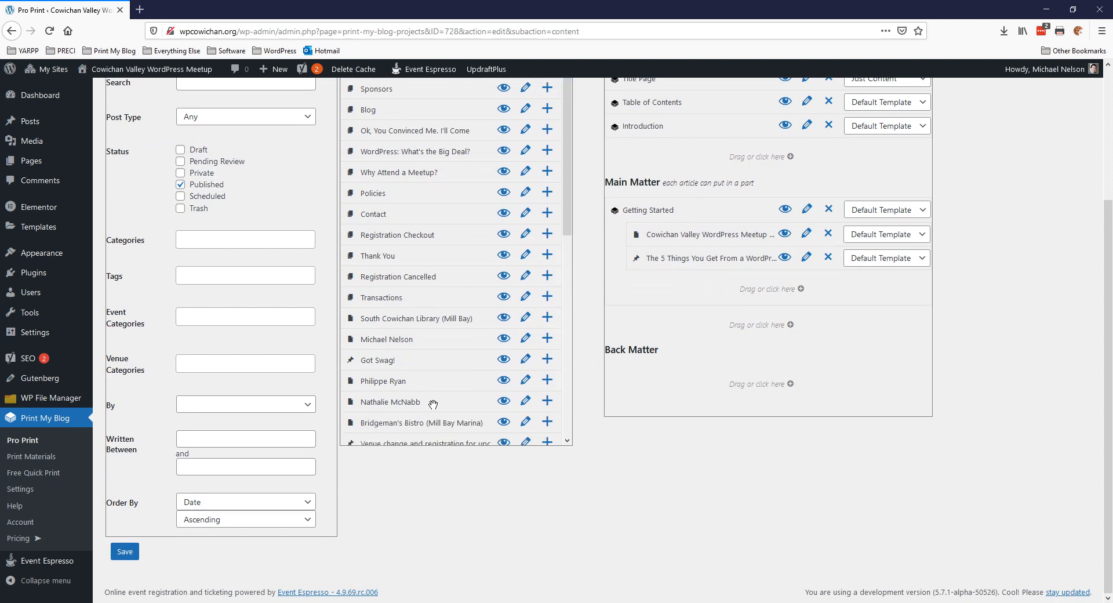
scroll(426, 400, down, 2)
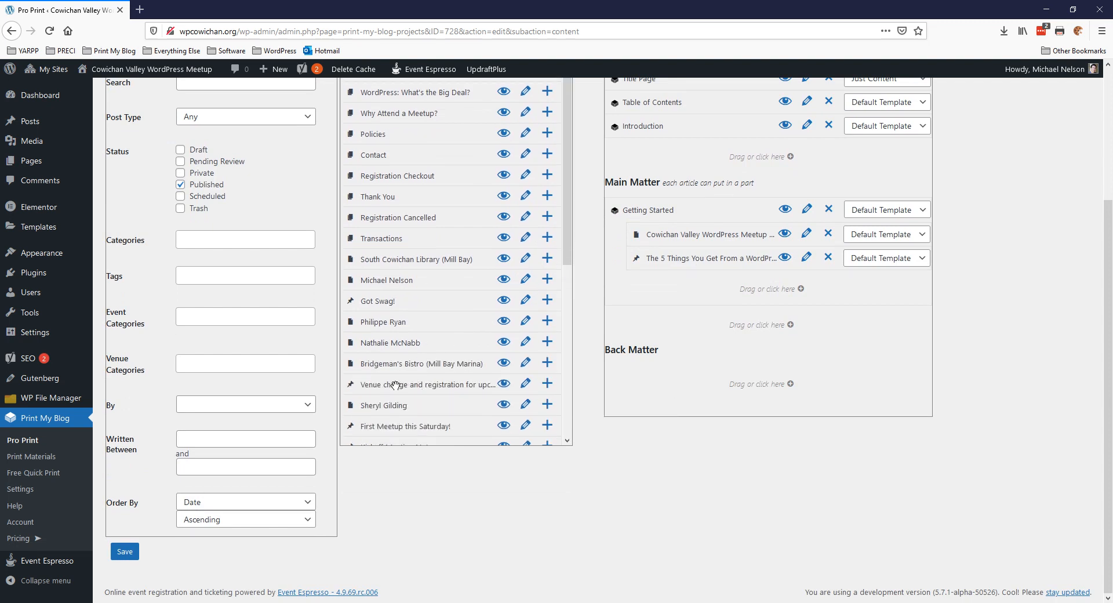
drag(397, 364, 687, 281)
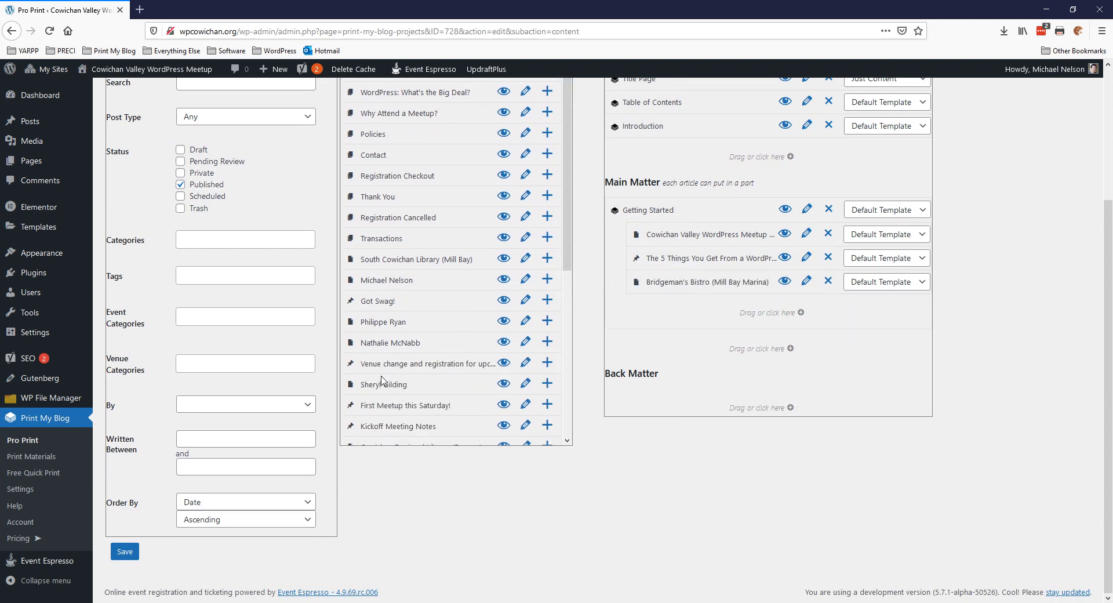
scroll(383, 380, down, 4)
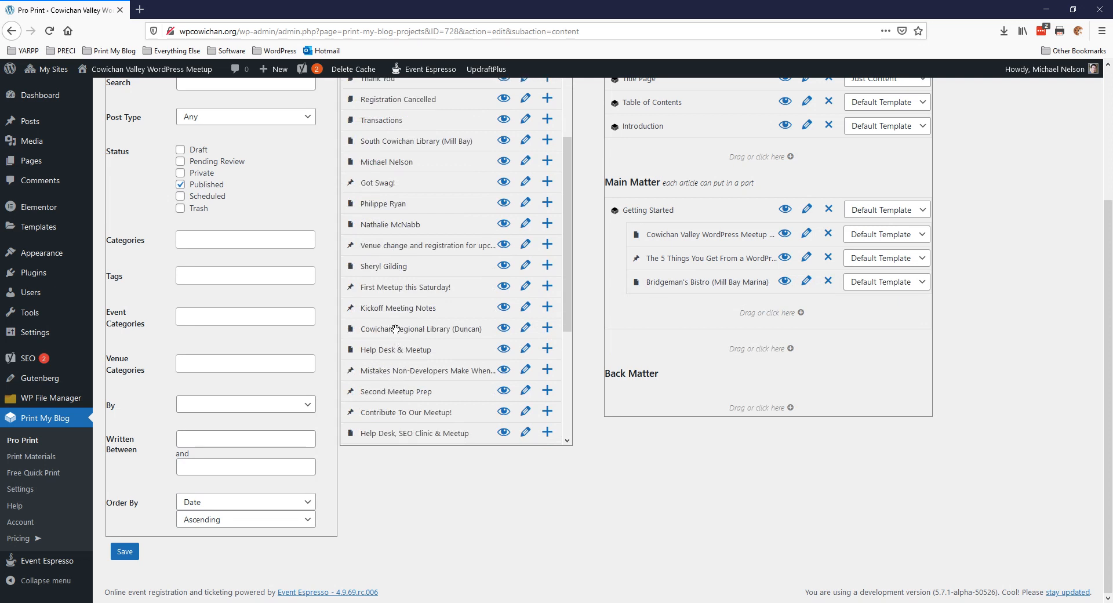
drag(385, 308, 692, 316)
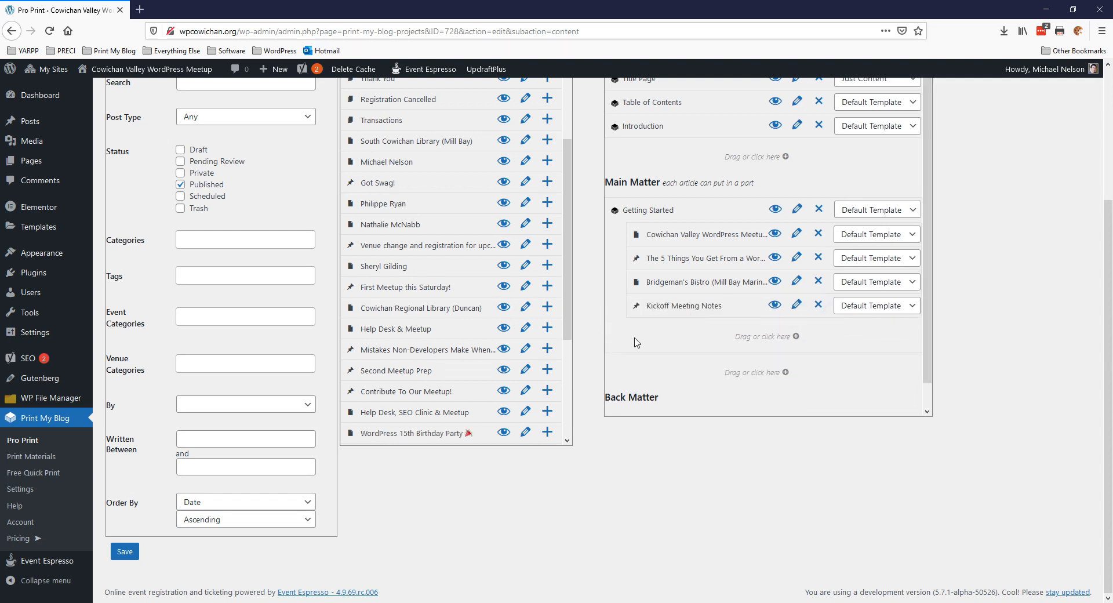
- Add a new print material titled "WP 15" to the Main Matter, after the Getting Started part
scroll(643, 342, down, 1)
click(744, 349)
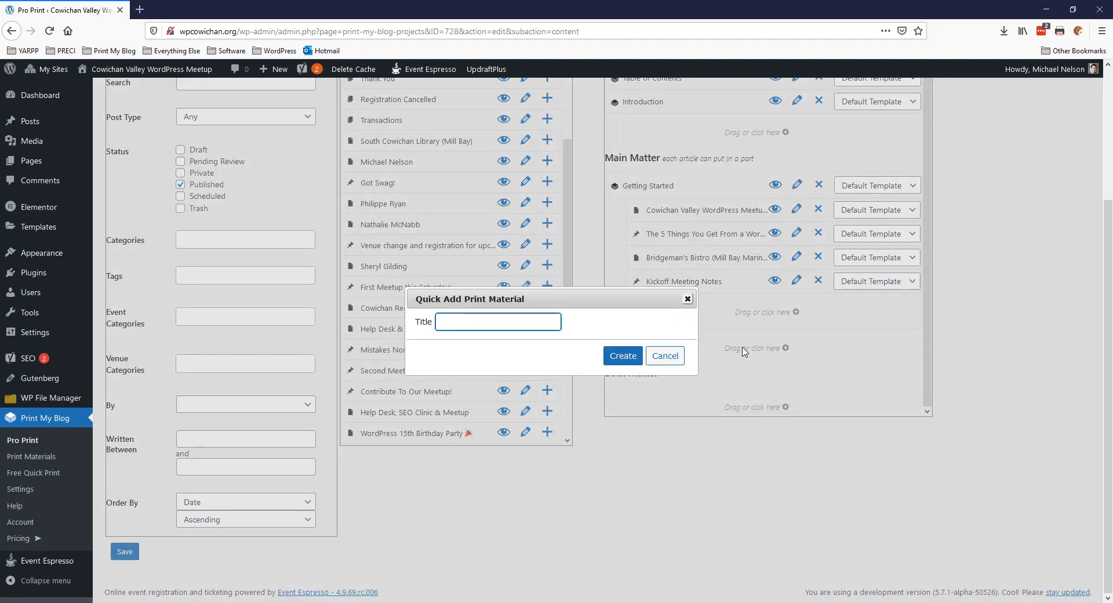
text(WP 15)
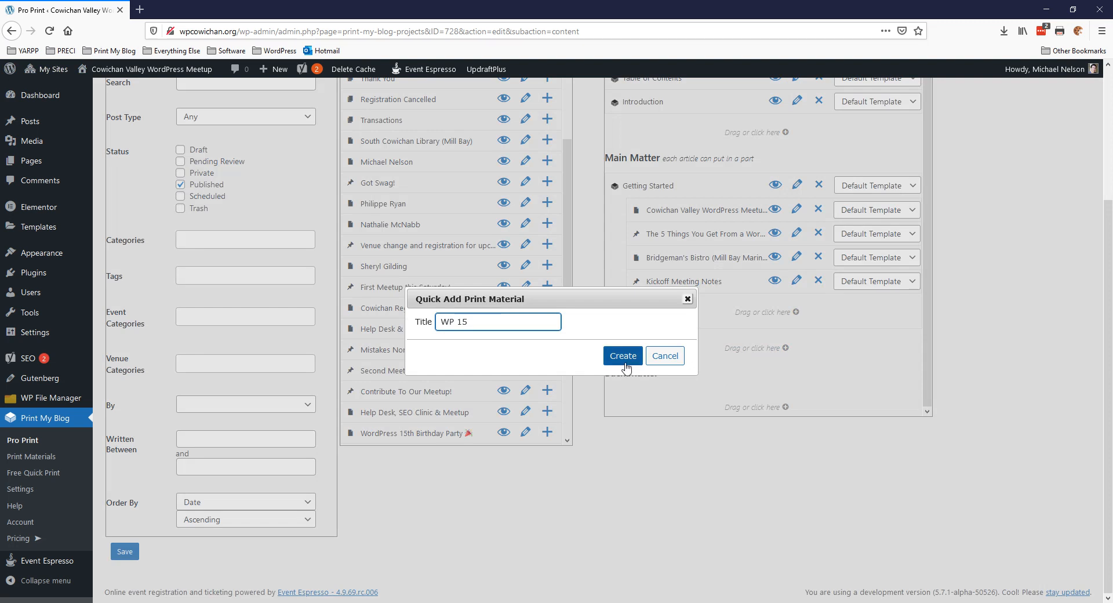
key(Tab)
key(Return)
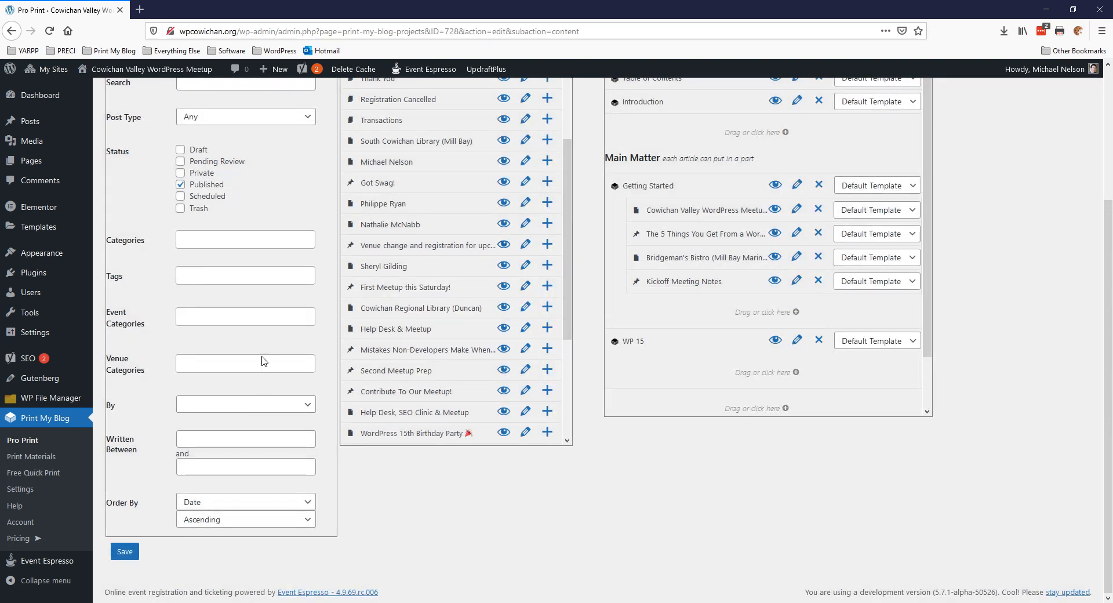
- Order the selectable content by title and search it for "15"
click(273, 500)
click(255, 518)
scroll(284, 342, up, 3)
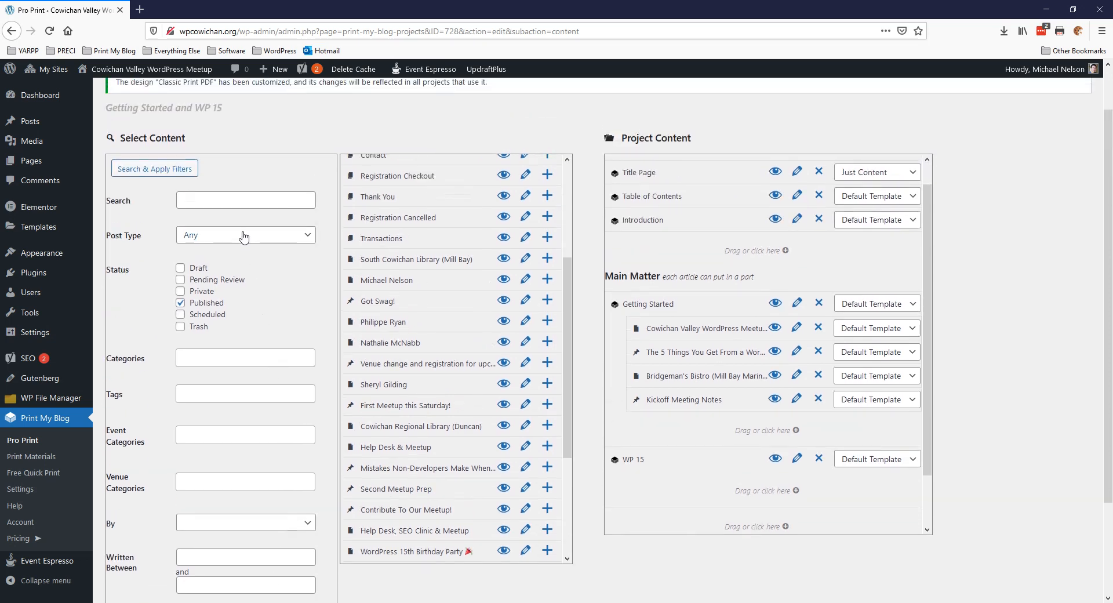
click(243, 198)
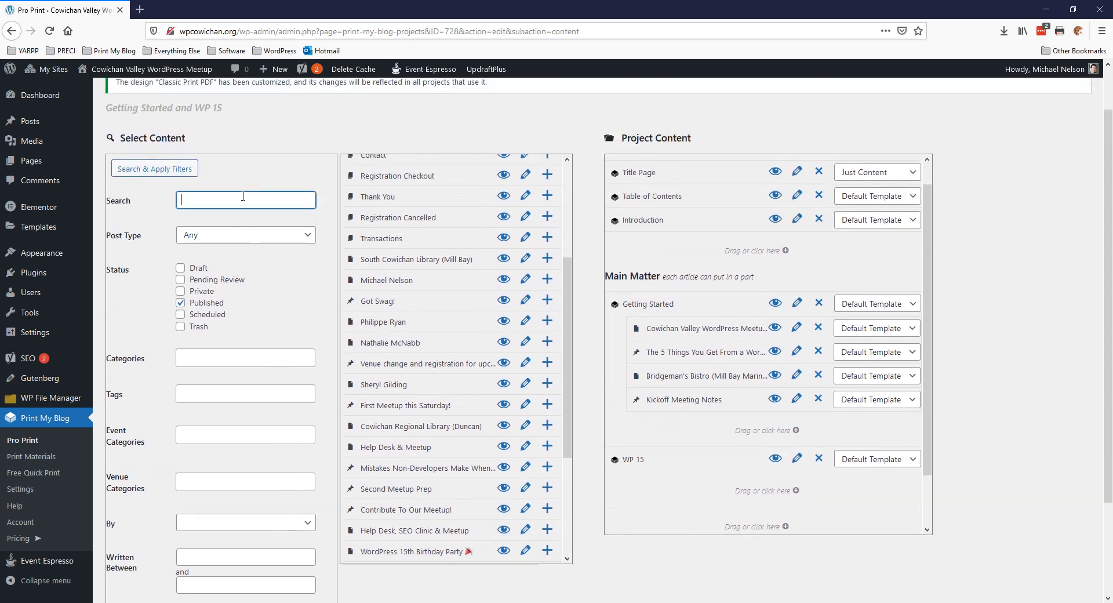
click(194, 169)
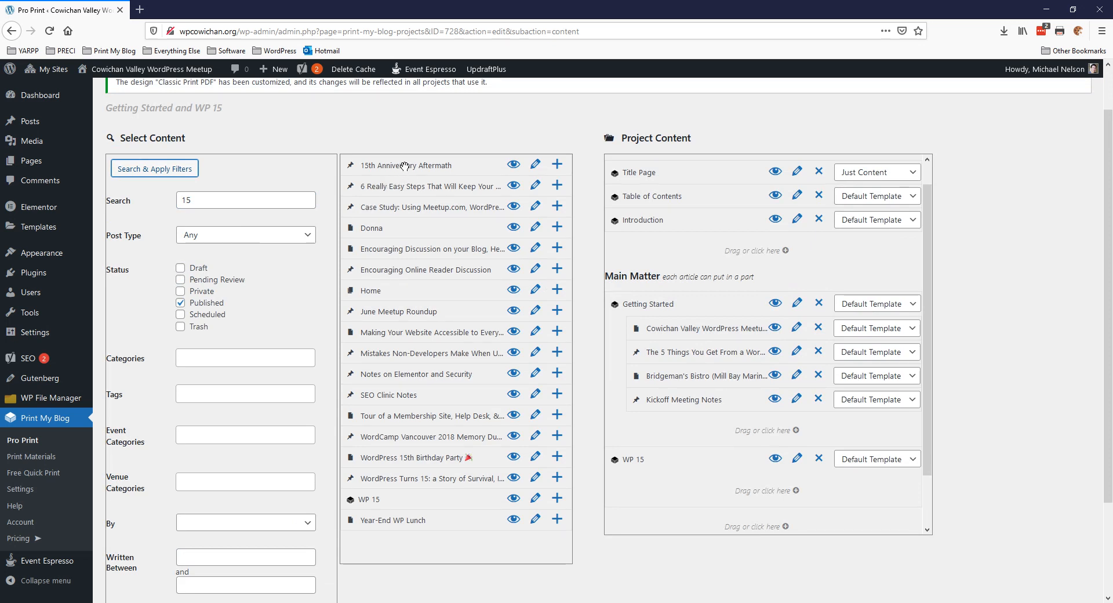
- Nest "WordPress Turns 15", "WordPress 15th Birthday Party" and "15th Anniversary Aftermath" under the WP 15 part, in that order
drag(400, 166, 721, 482)
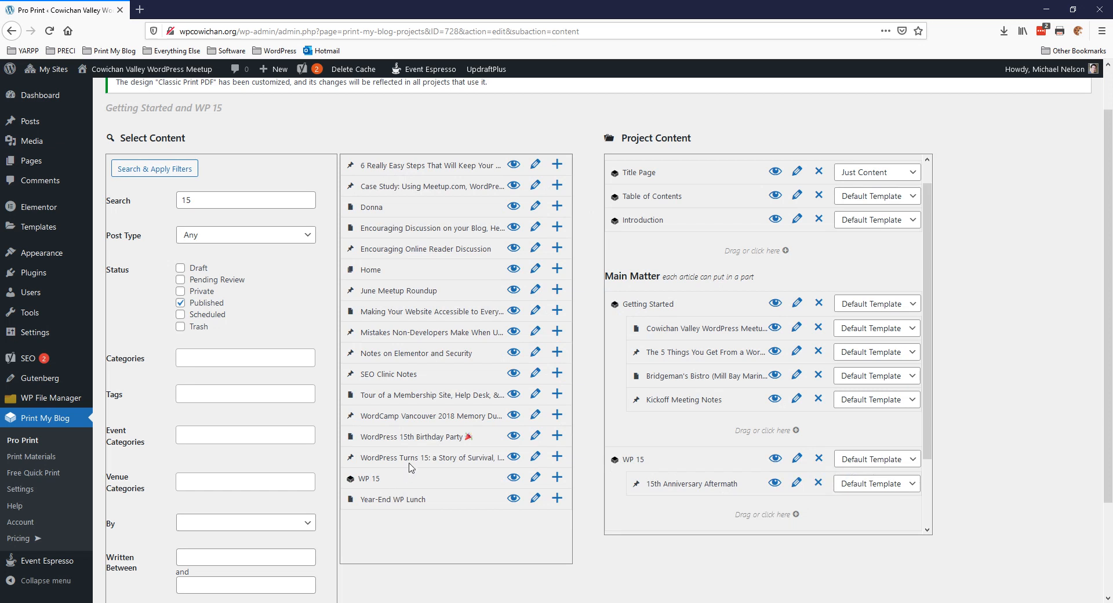
drag(410, 458, 667, 484)
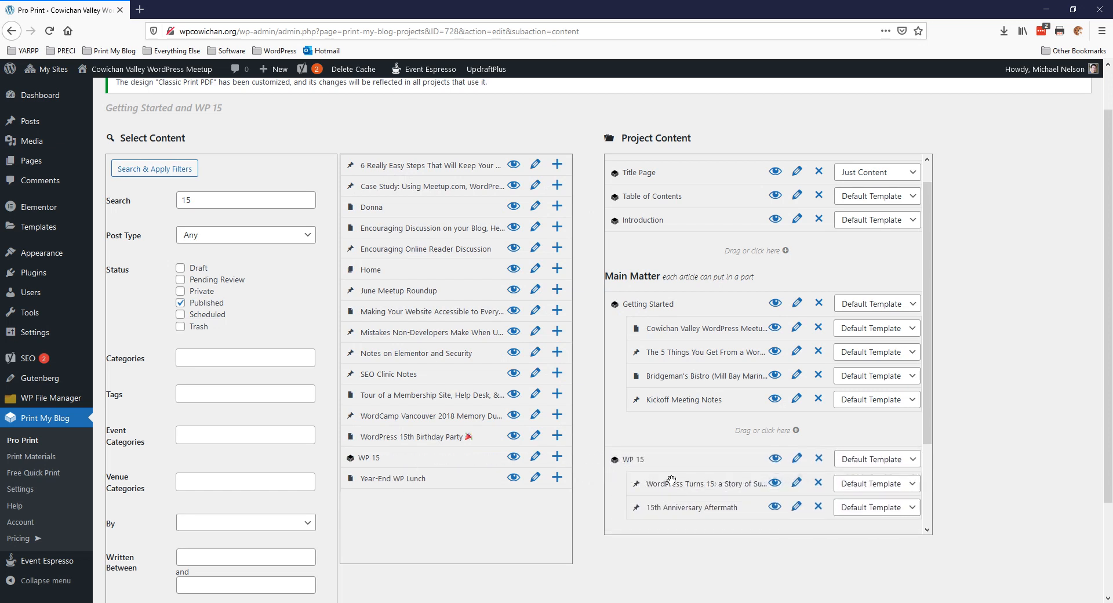
drag(432, 436, 713, 515)
scroll(713, 510, down, 3)
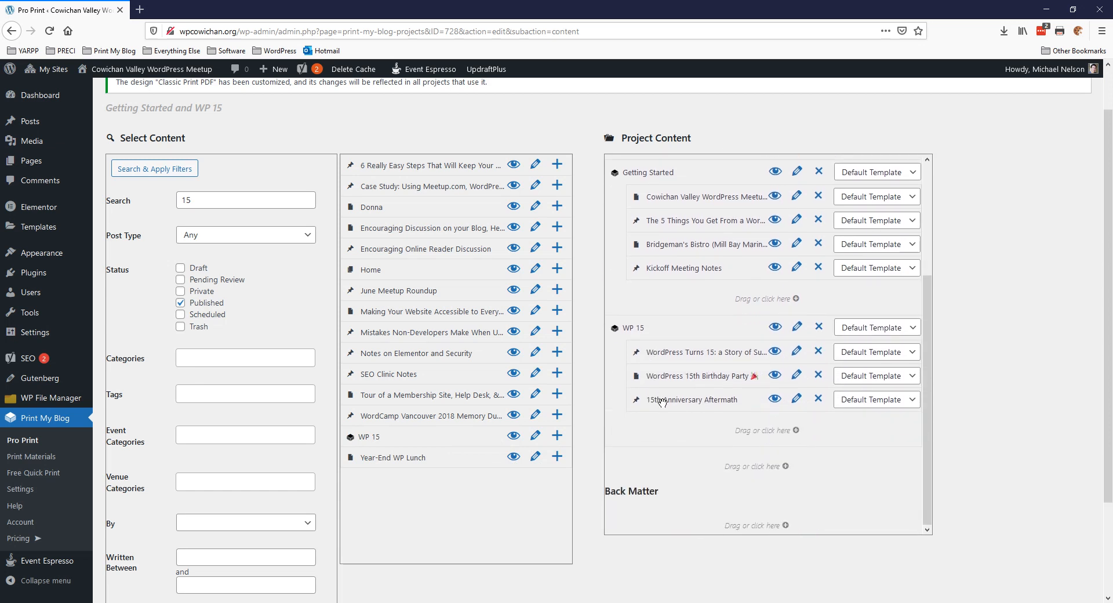
scroll(684, 360, up, 4)
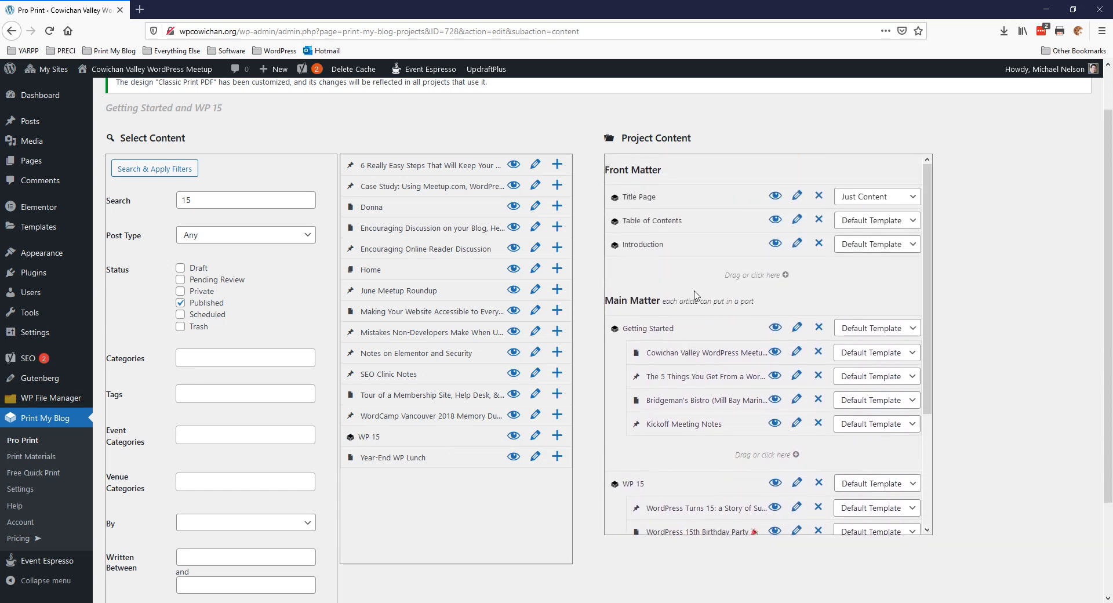
- Save the project content, then save the project metadata with its title, subtitle and source location left as they are
scroll(693, 296, down, 2)
scroll(692, 295, down, 5)
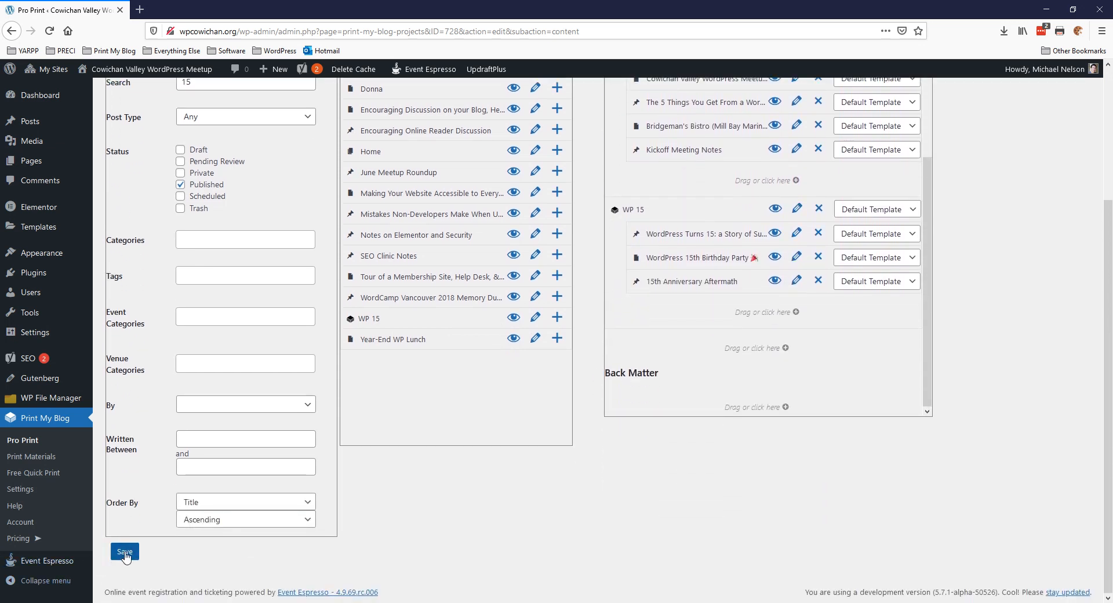
click(126, 553)
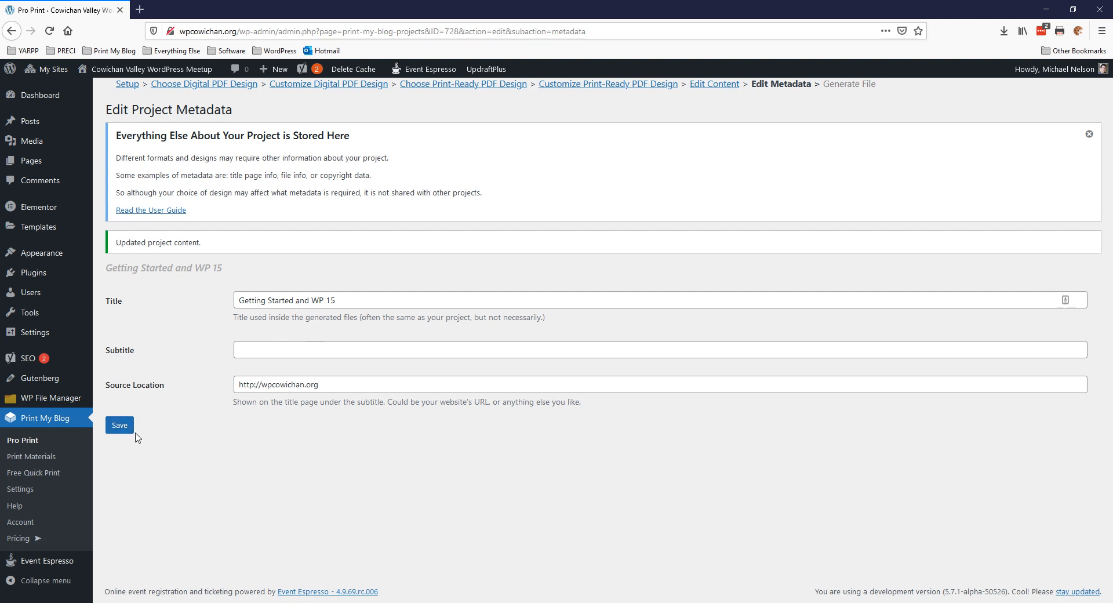
click(119, 427)
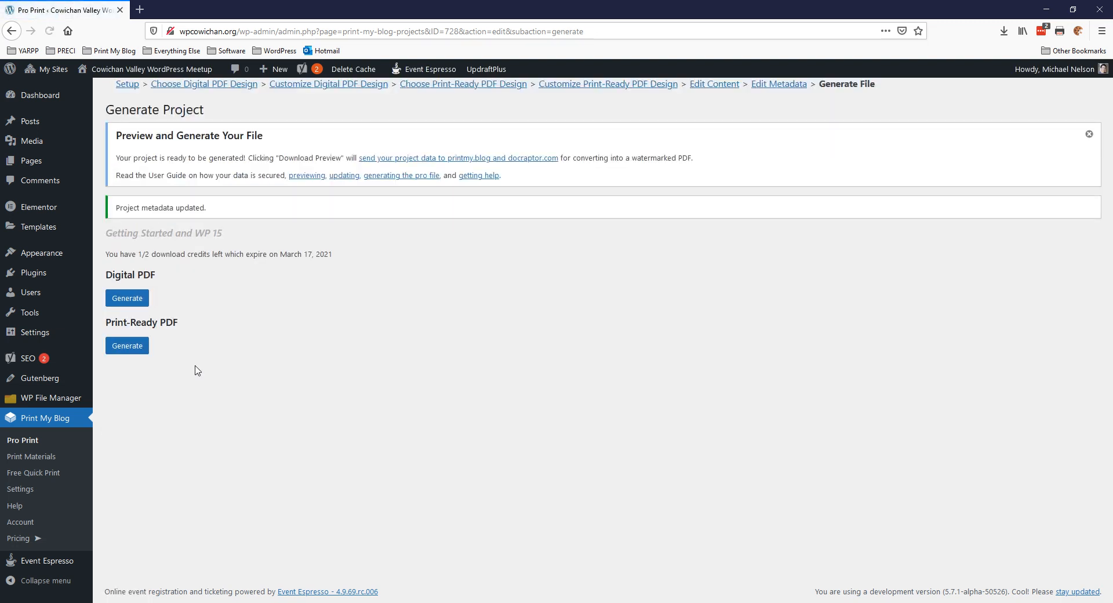
- Generate the Digital PDF preview and open the downloaded file "Getting Started and WP 15(2).pdf" in front of the browser
click(128, 299)
click(149, 301)
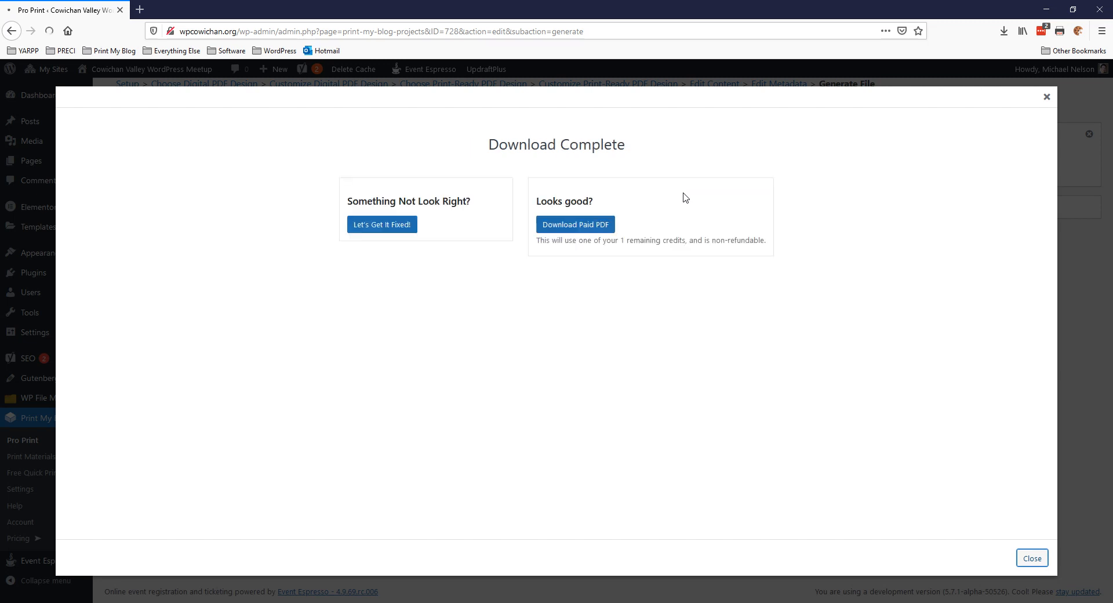
click(1003, 31)
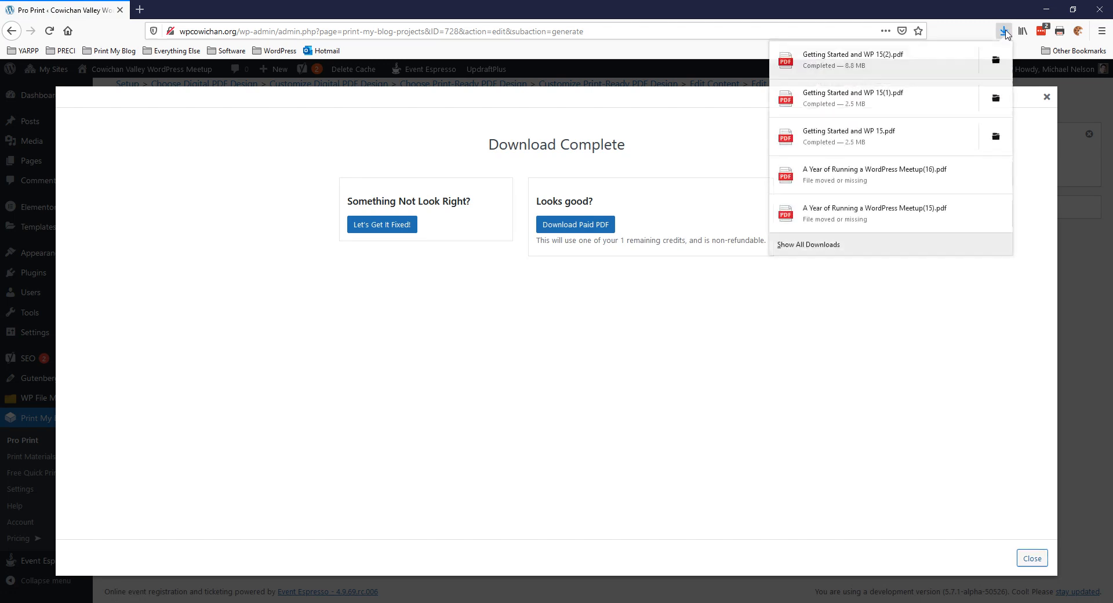
click(898, 67)
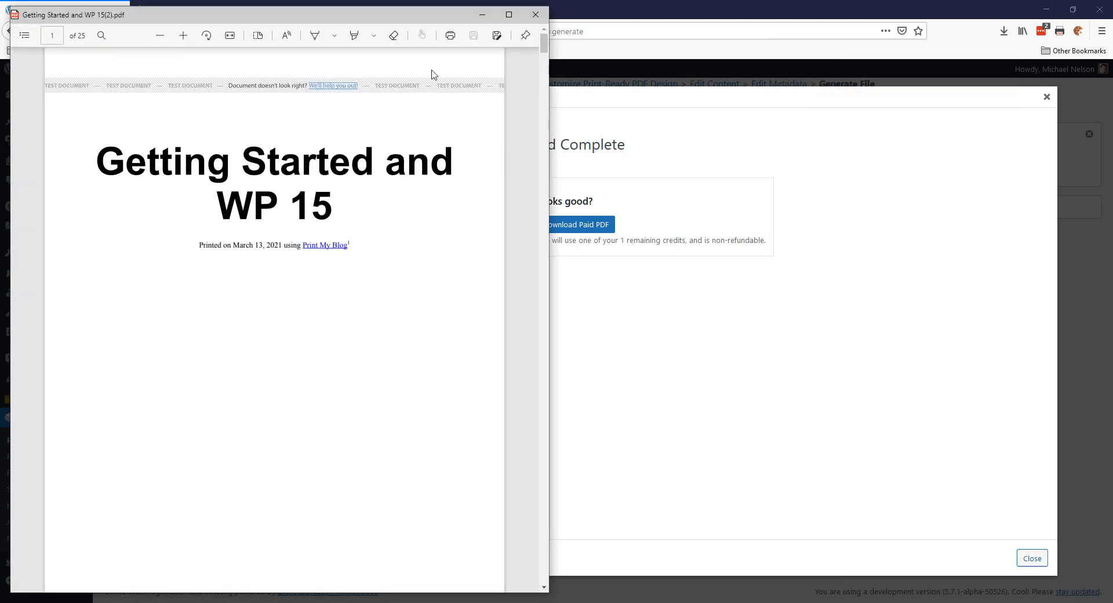
drag(412, 23, 719, 23)
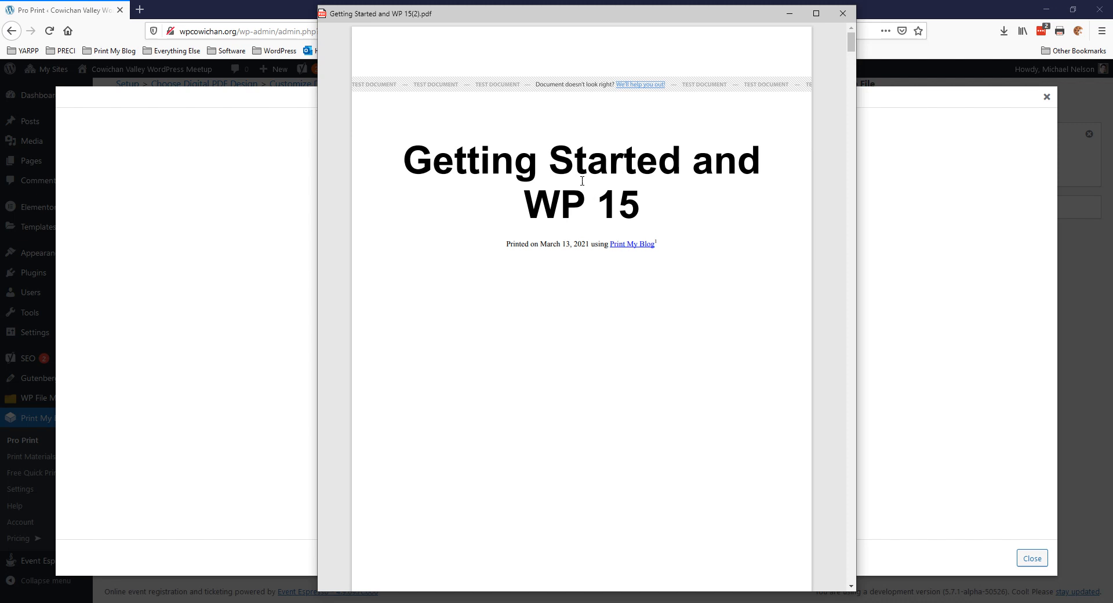
- Examine the PDF's table of contents, follow its Getting Started link, and check that part's title page and first article
scroll(647, 299, down, 10)
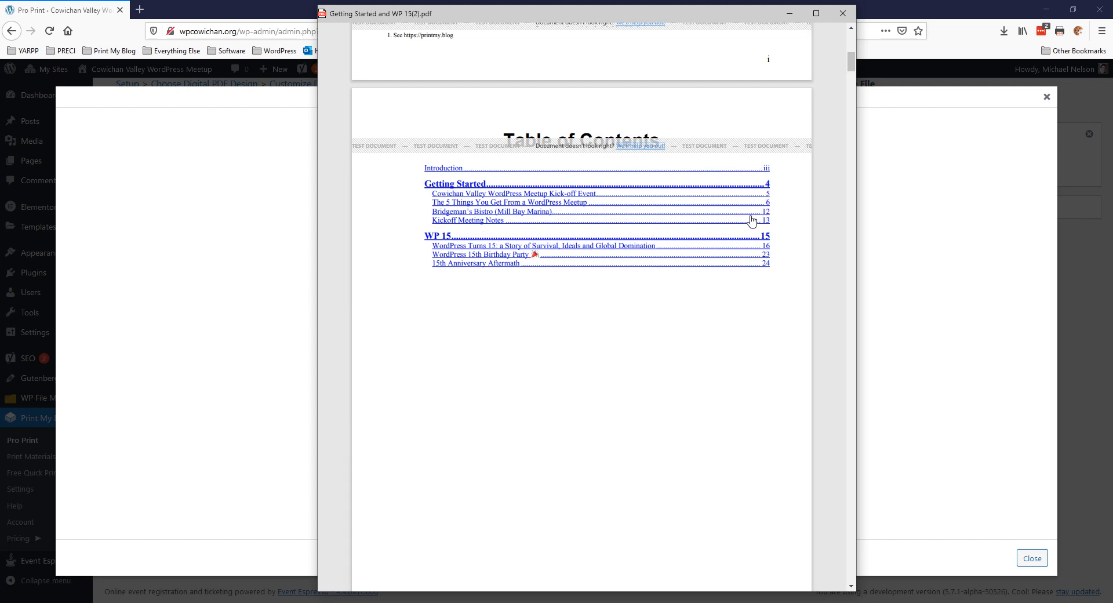
click(492, 184)
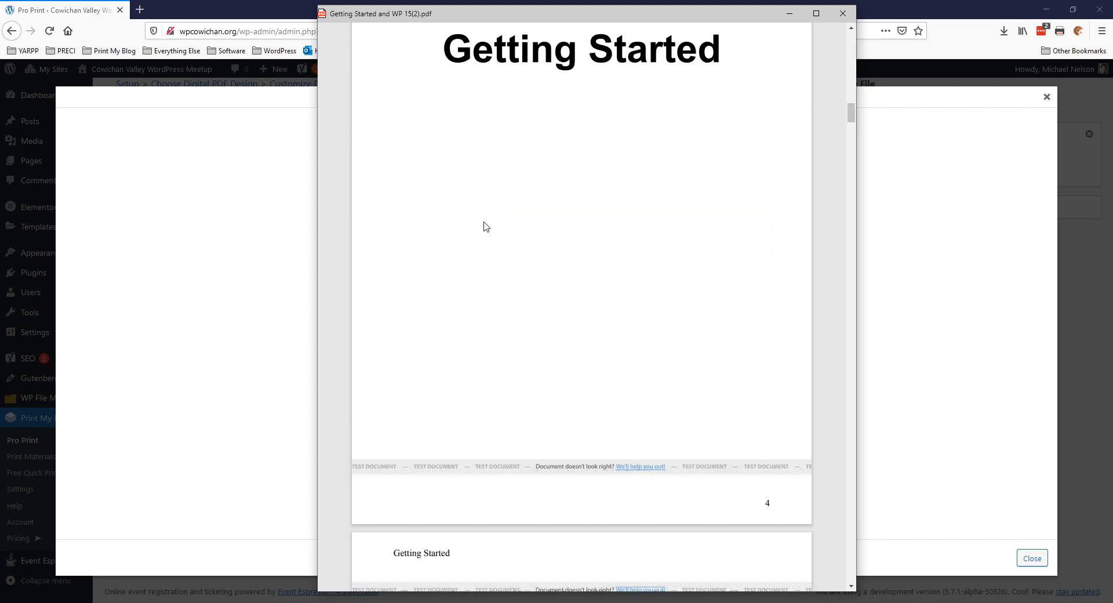
scroll(529, 127, up, 2)
scroll(512, 142, down, 8)
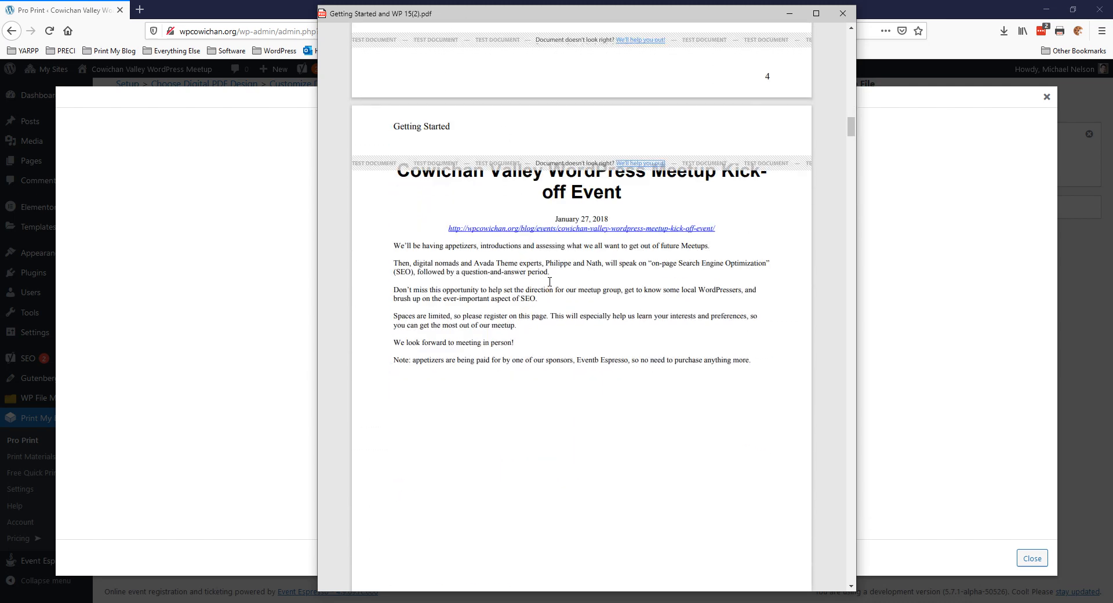
- Examine the Digital PDF's Getting Started articles, checking images, footnotes, part and article titles in the page headers, and page numbers
scroll(539, 204, down, 10)
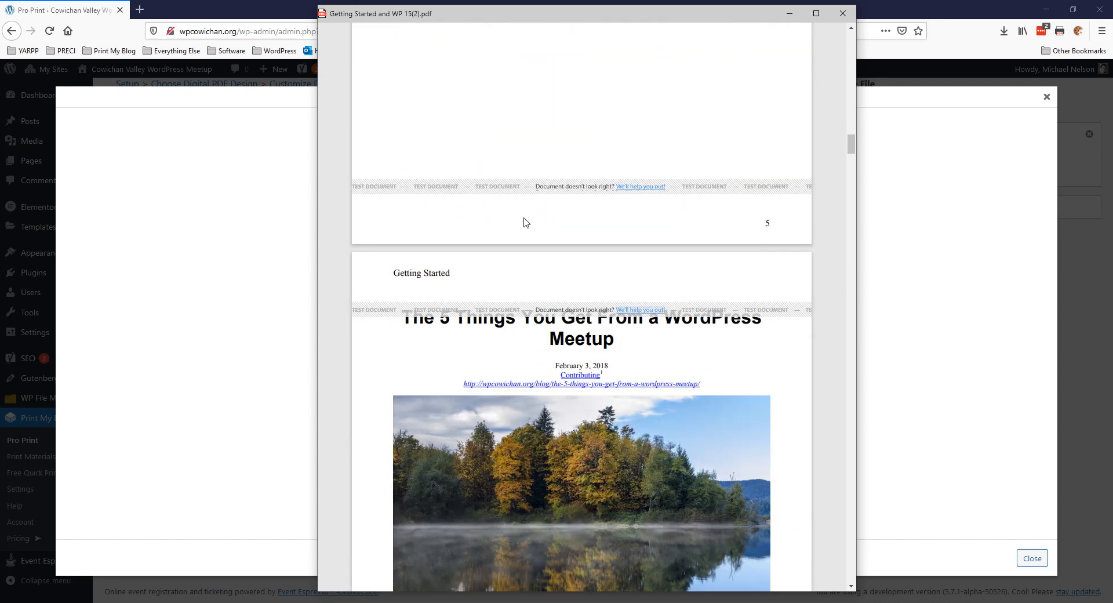
scroll(525, 218, down, 10)
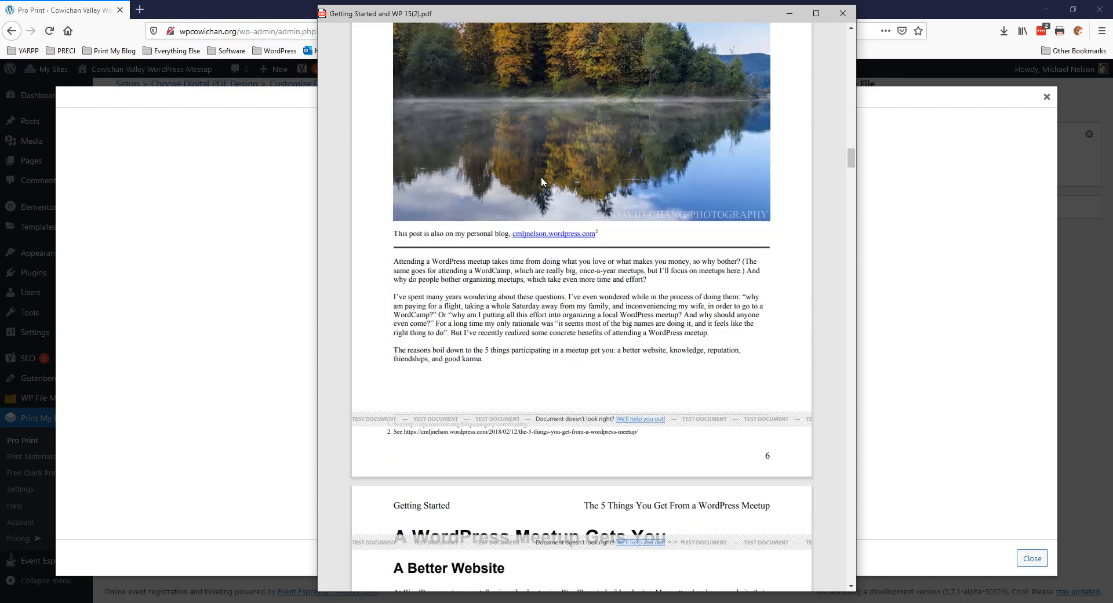
scroll(543, 181, down, 3)
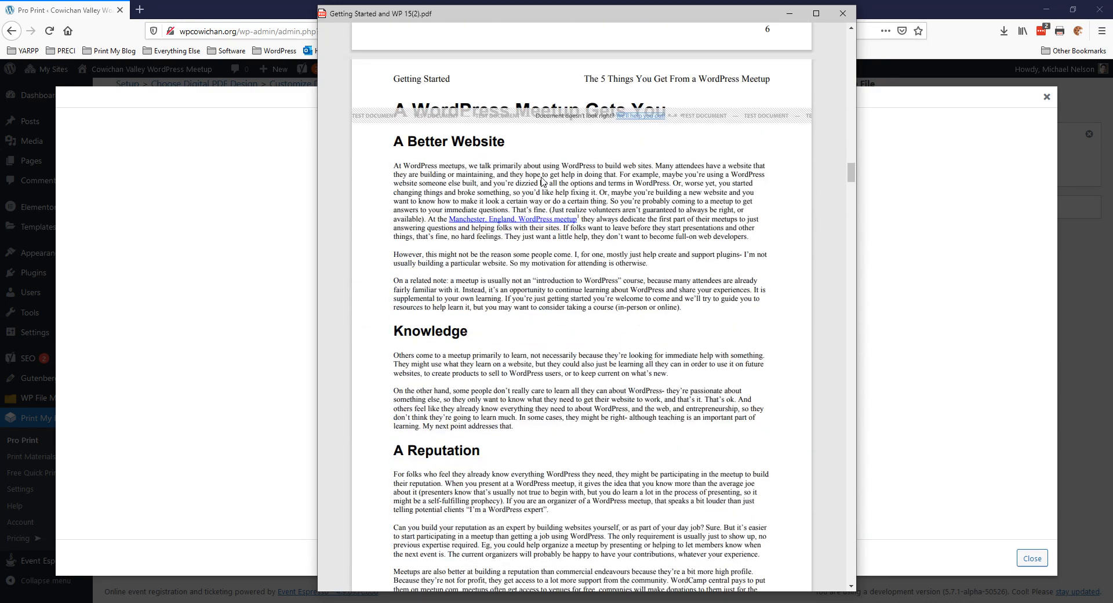
drag(458, 81, 394, 84)
click(396, 83)
drag(392, 79, 454, 81)
click(453, 81)
drag(609, 74, 768, 82)
click(761, 82)
scroll(599, 95, down, 6)
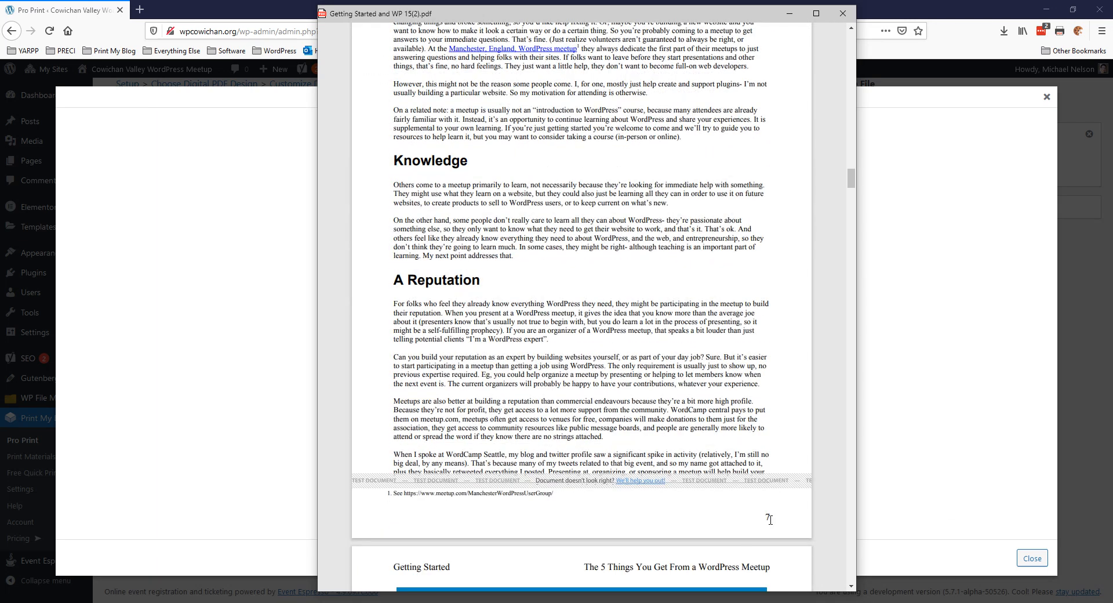
double_click(770, 520)
scroll(612, 396, down, 15)
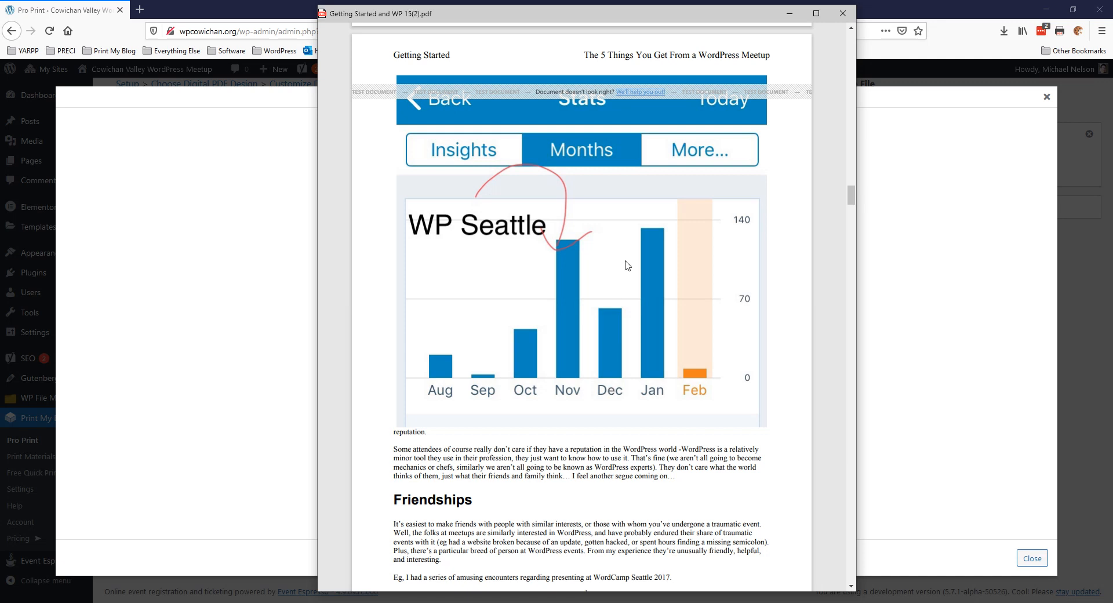
- Close the Digital PDF and its download dialog, generate the Print-Ready PDF preview, and open "Getting Started and WP 15(3).pdf"
click(842, 12)
click(1047, 97)
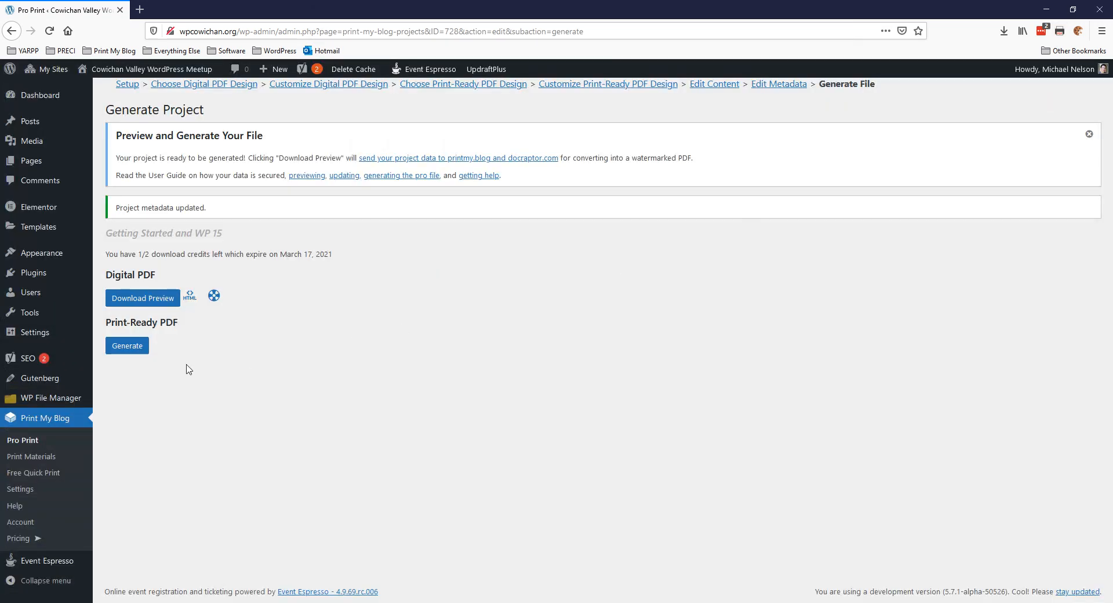
click(140, 347)
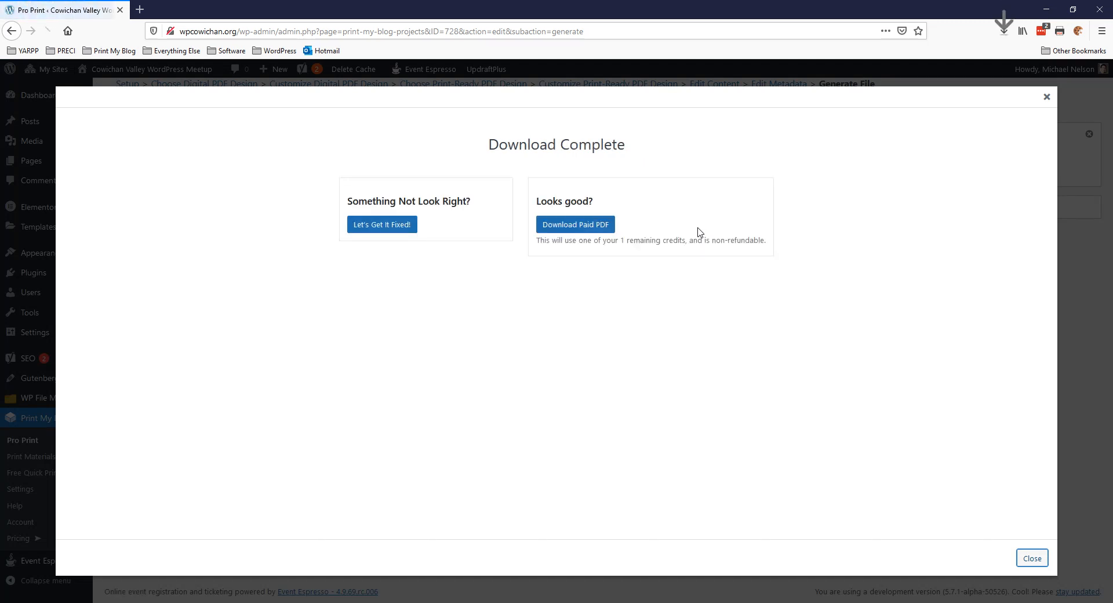
click(1004, 30)
click(893, 61)
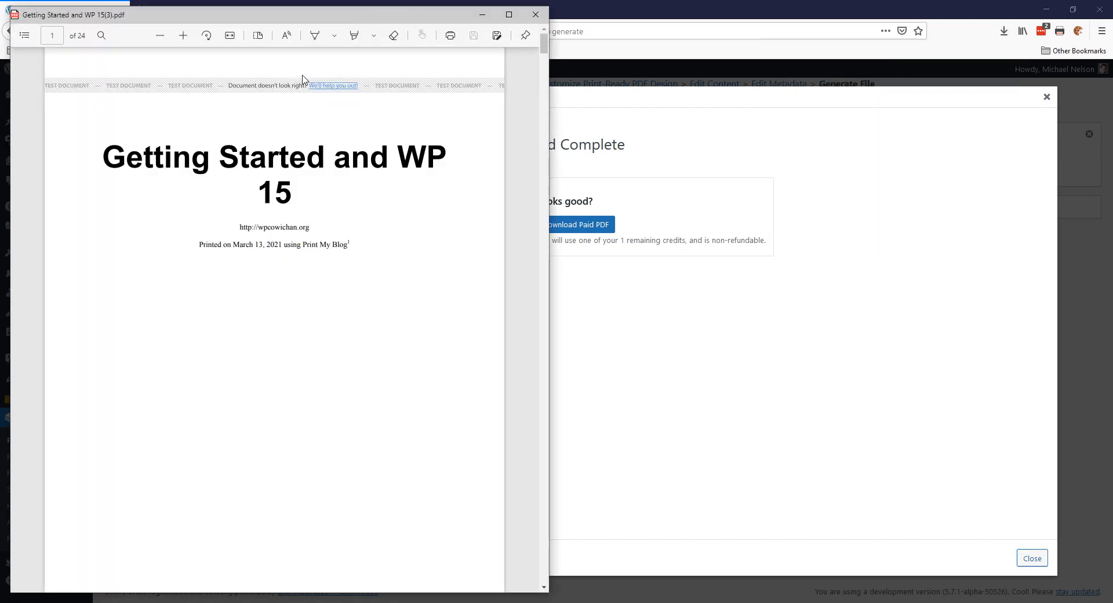
- Display the print-ready PDF in two-page view with the cover page shown separately, and maximize its window
click(259, 38)
click(176, 86)
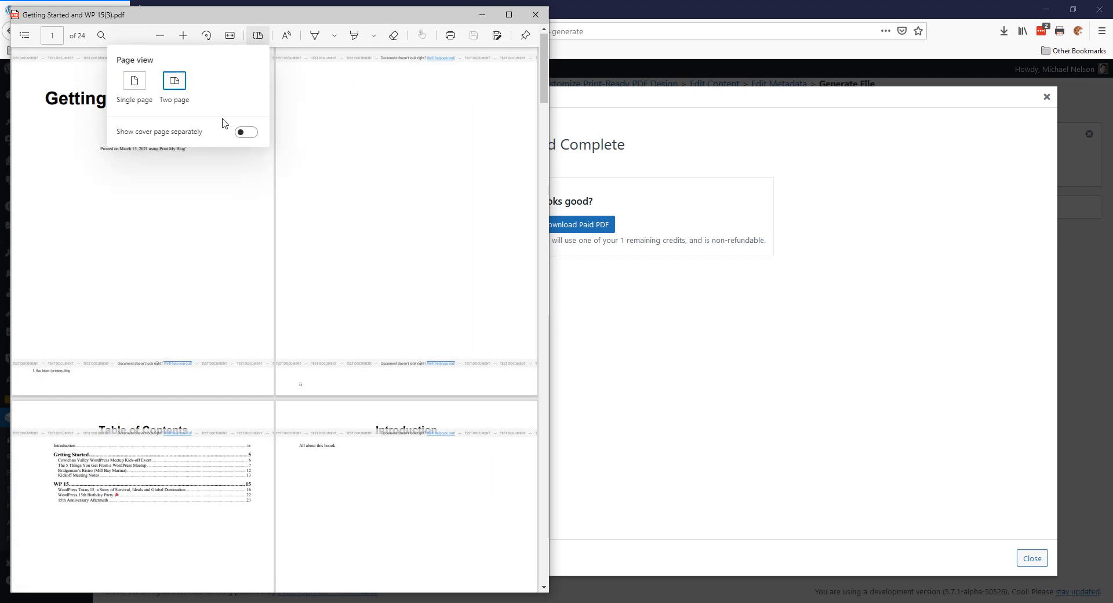
click(247, 133)
click(260, 176)
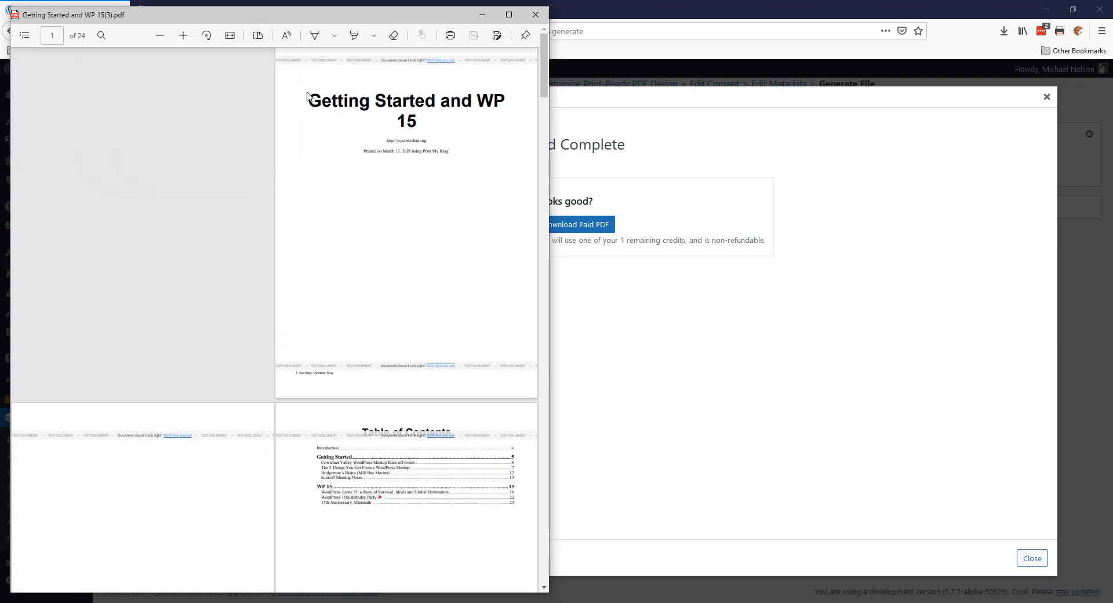
drag(307, 97, 468, 172)
click(468, 172)
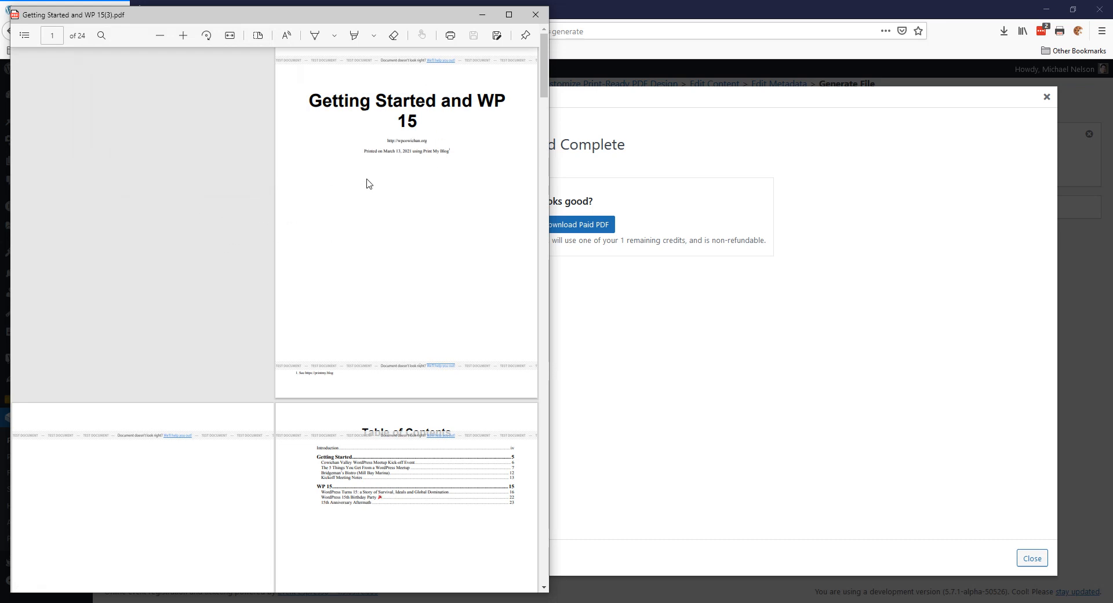
drag(437, 18, 673, 117)
double_click(672, 117)
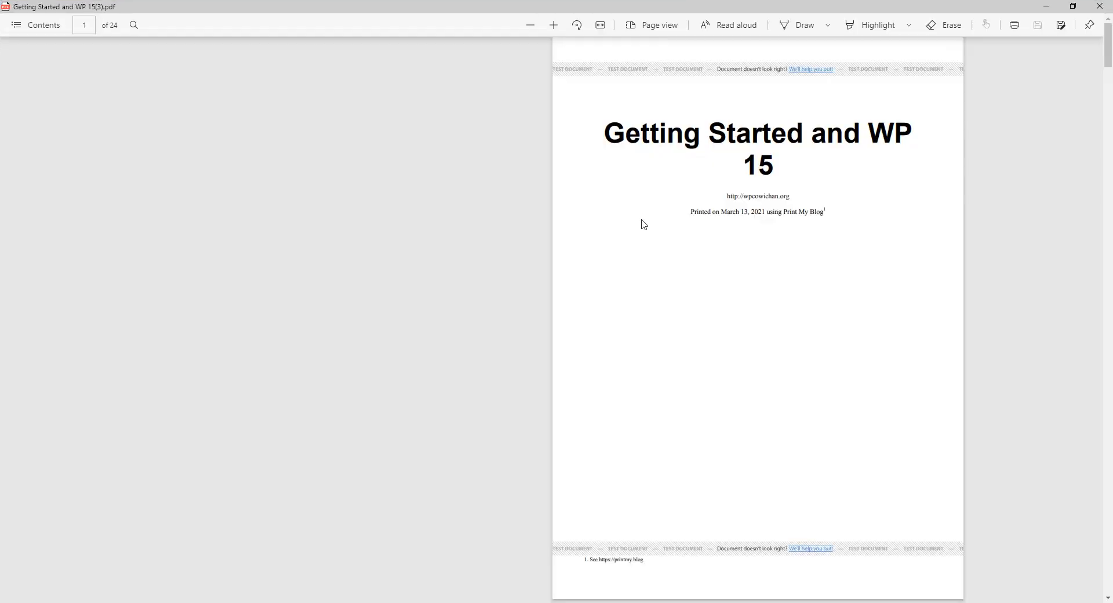
- Examine the print-ready table of contents, follow its 15th Anniversary Aftermath entry, and check that article's page references, footnotes and closing group photo
scroll(642, 223, down, 4)
scroll(641, 223, down, 5)
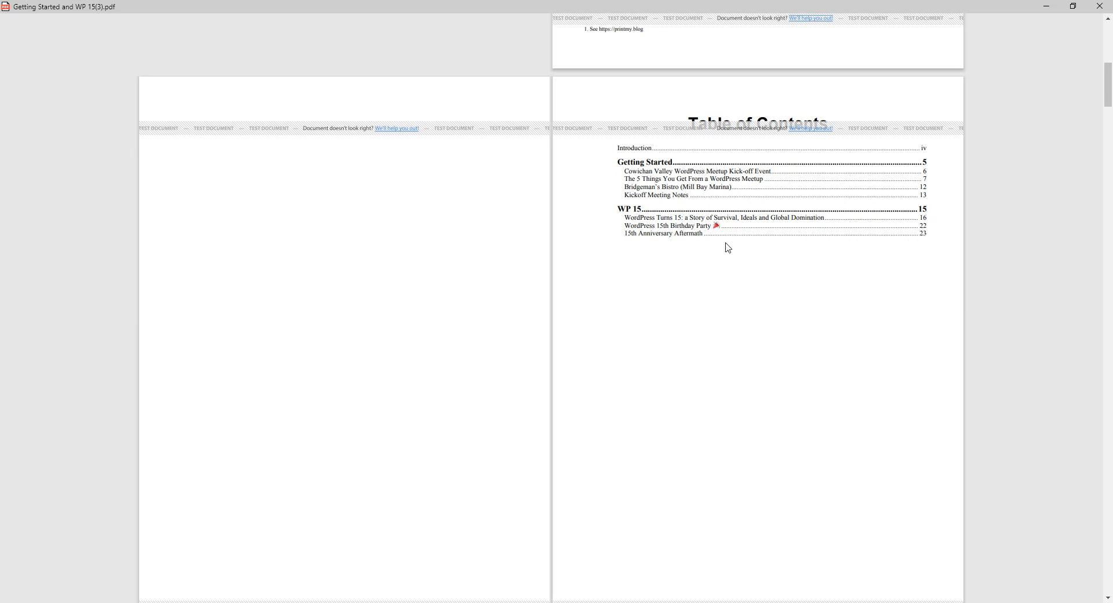
click(659, 239)
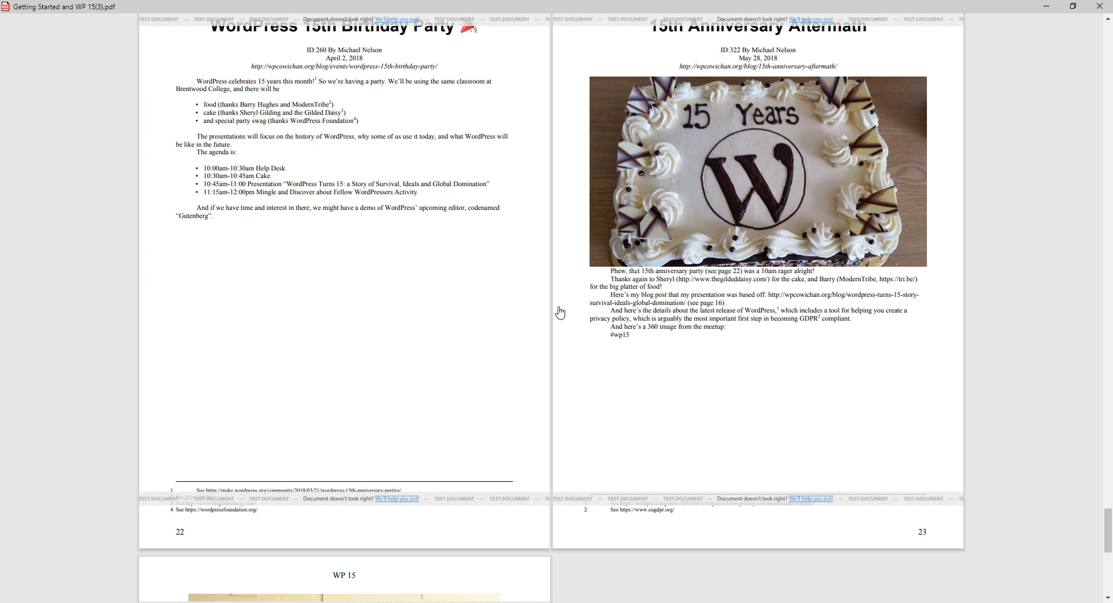
scroll(260, 152, up, 1)
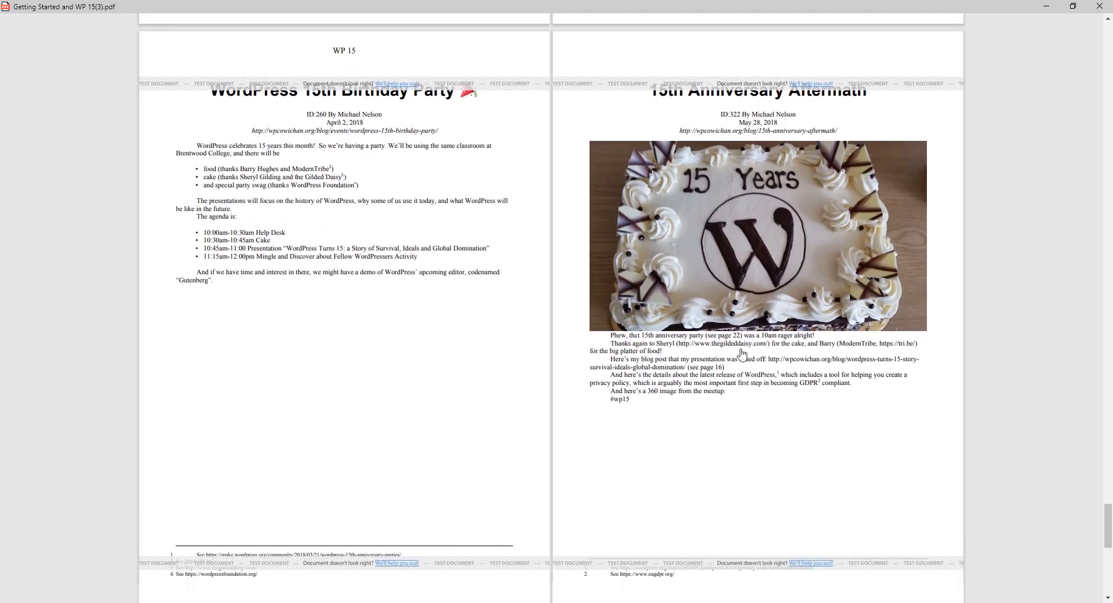
scroll(739, 313, down, 2)
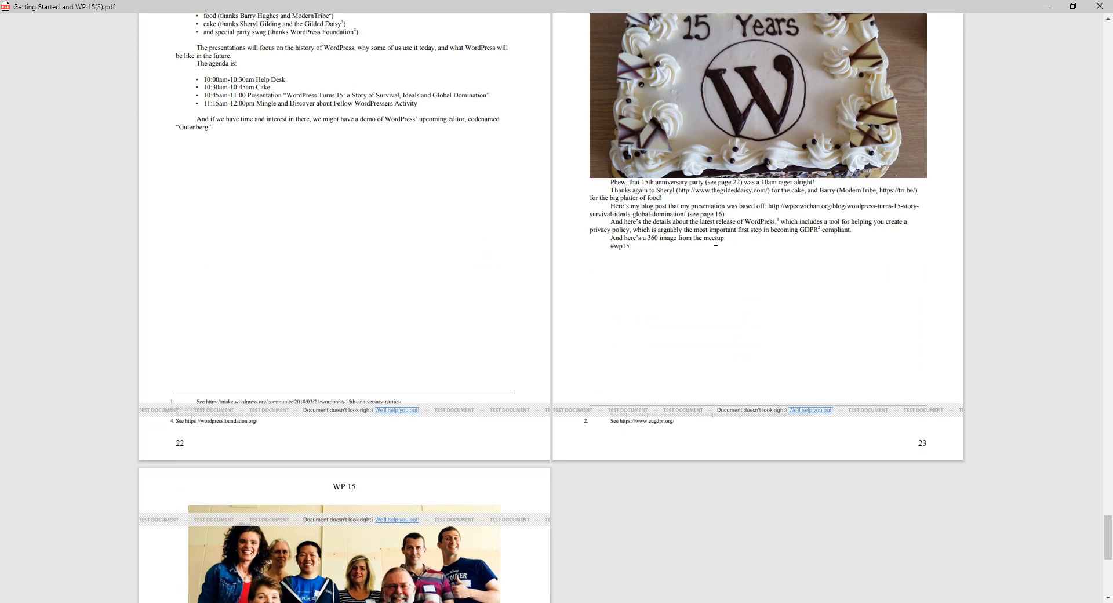
scroll(714, 242, down, 4)
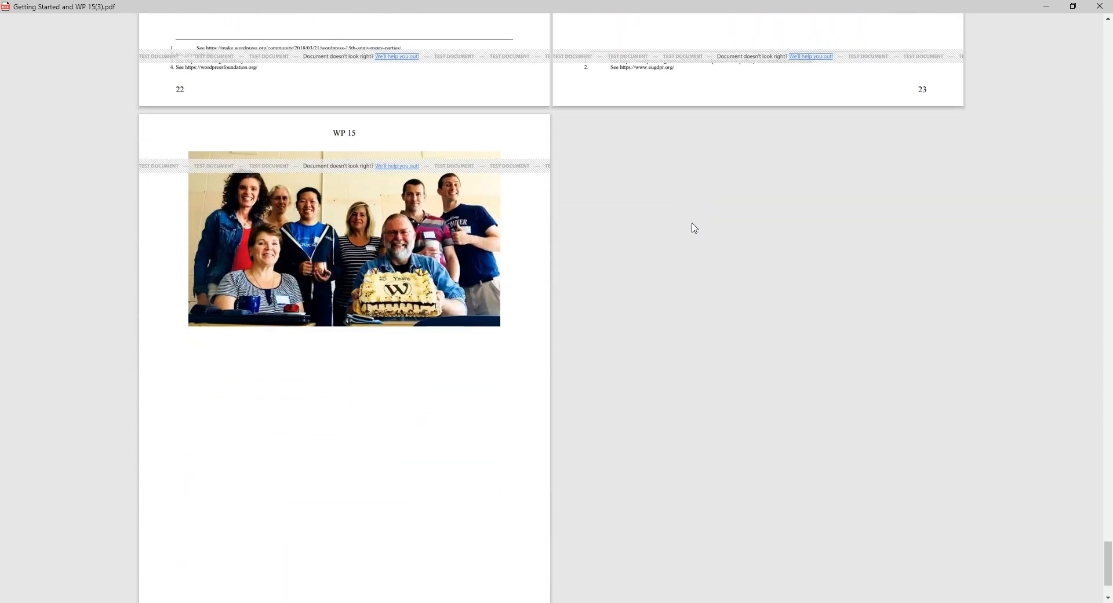
scroll(694, 228, down, 1)
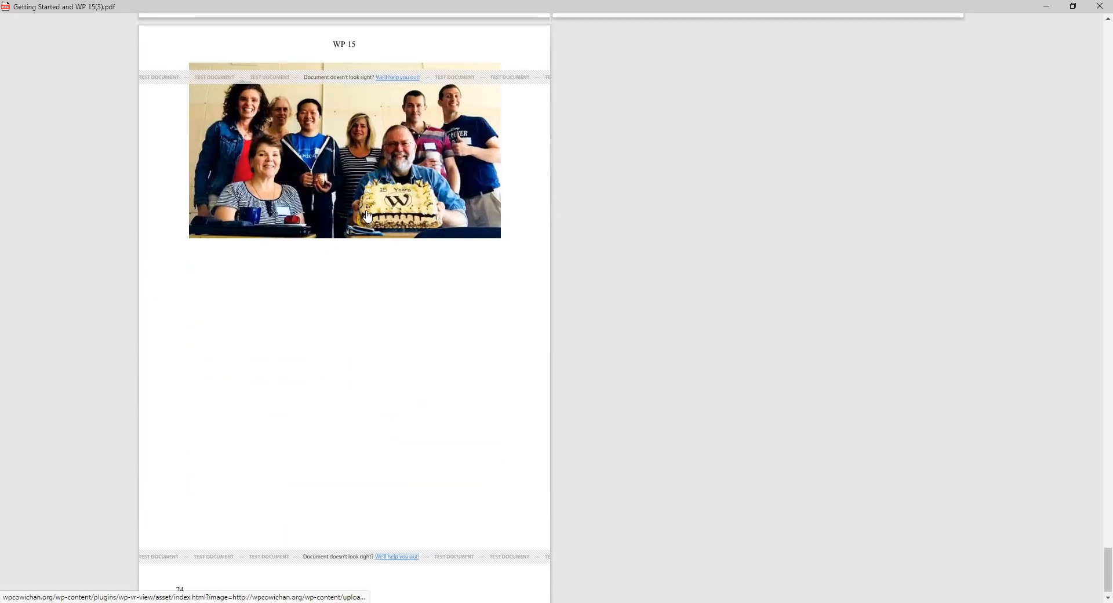
scroll(371, 260, up, 1)
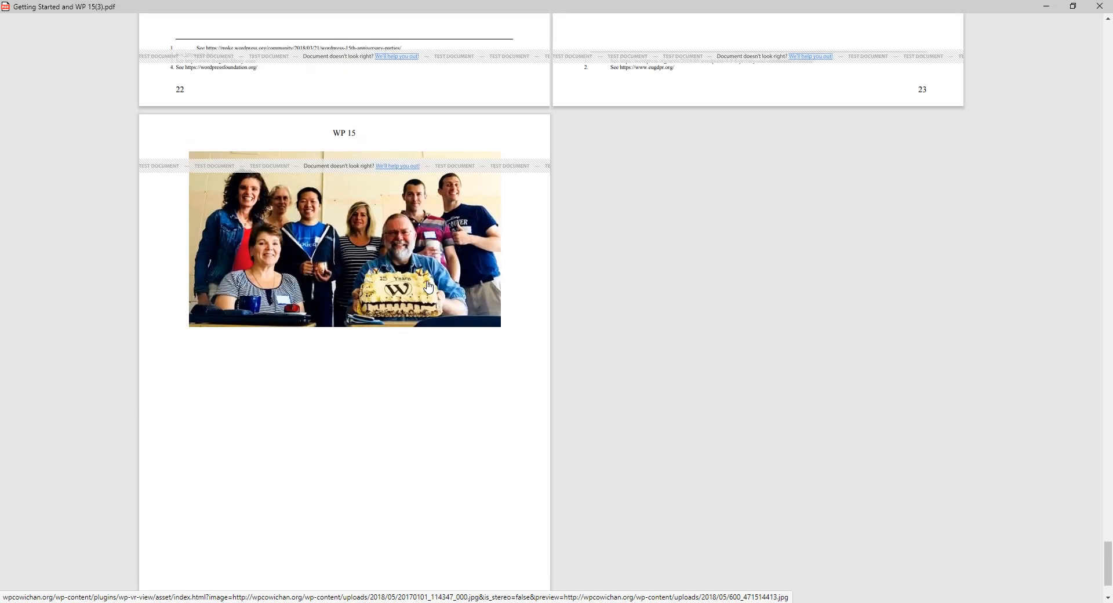
scroll(429, 285, up, 1)
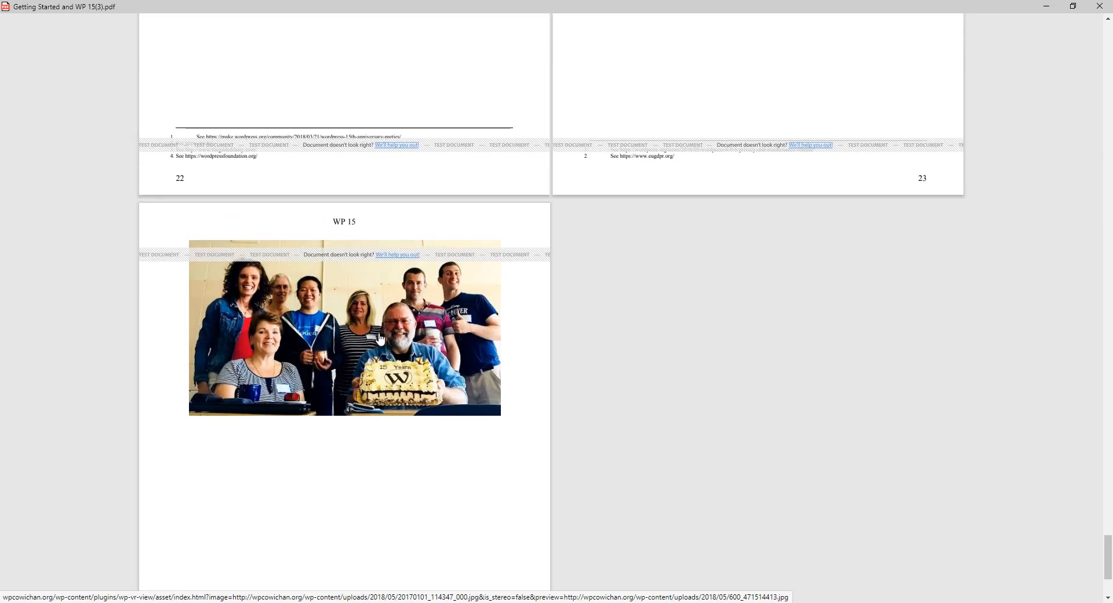
scroll(388, 337, up, 2)
scroll(397, 338, up, 3)
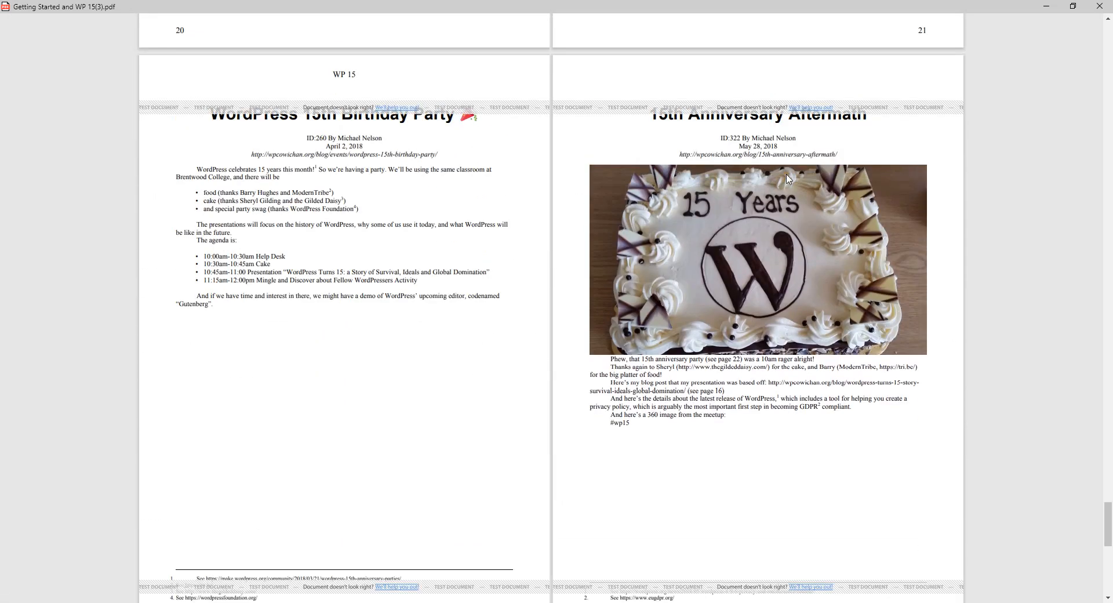
- Copy the source link of the 15th Anniversary Aftermath article from the PDF and open it in a new browser tab
right_click(793, 159)
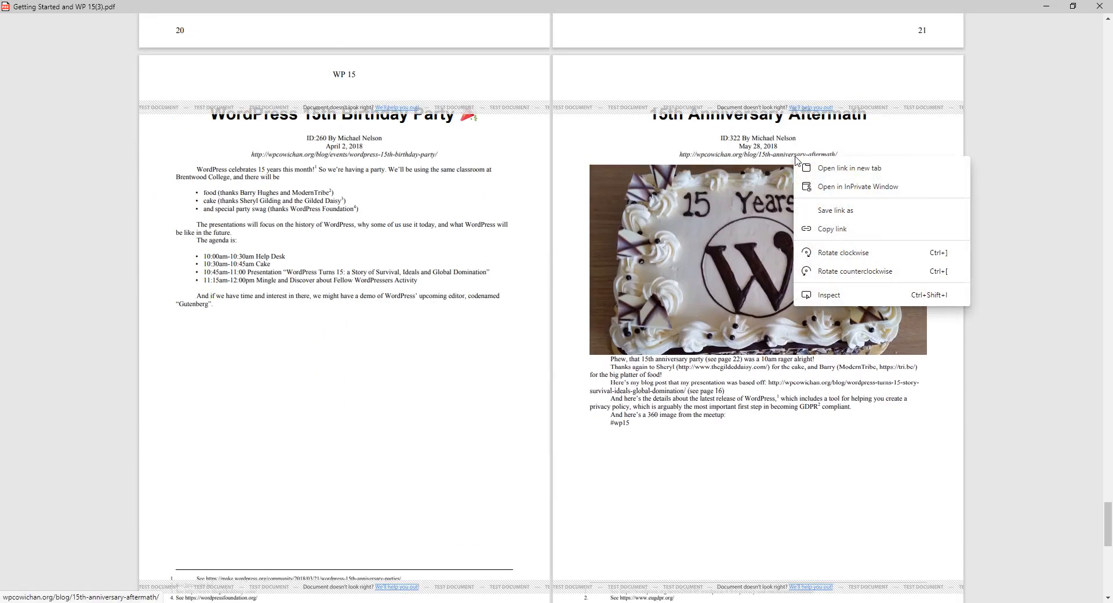
click(834, 230)
click(285, 601)
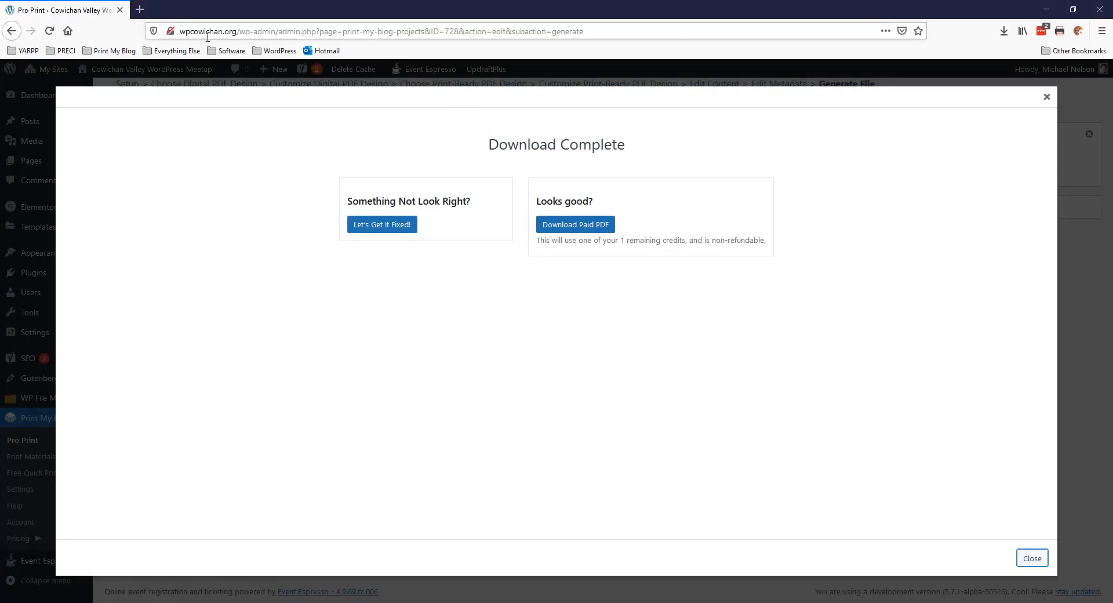
key(ctrl+t)
key(ctrl+v)
key(Return)
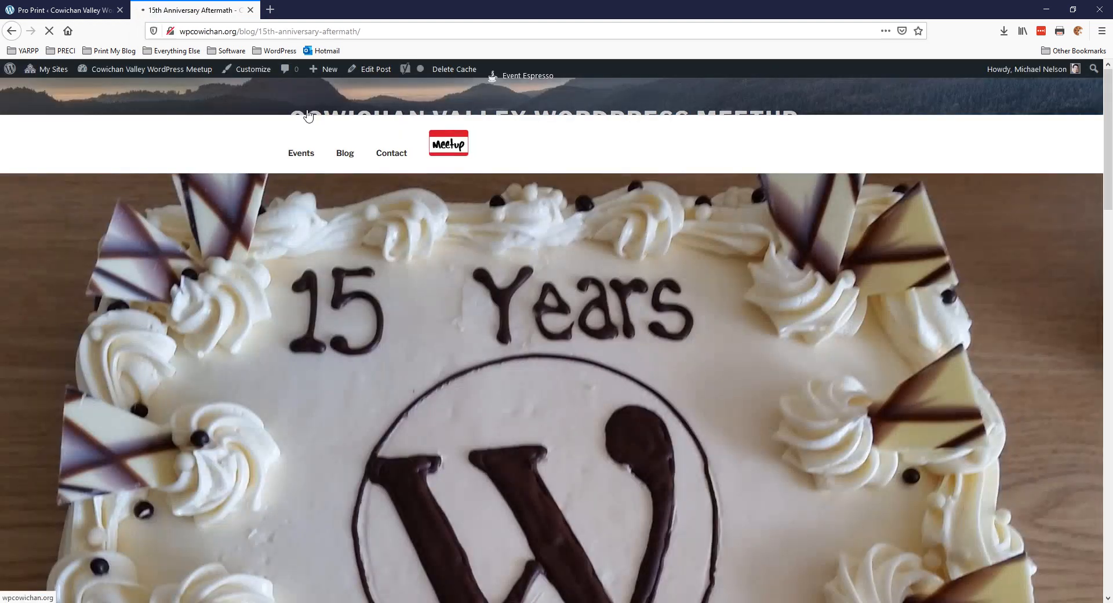
- Examine the 15th Anniversary Aftermath post on the website and look around its interactive 360 image
scroll(360, 301, down, 5)
scroll(360, 300, down, 10)
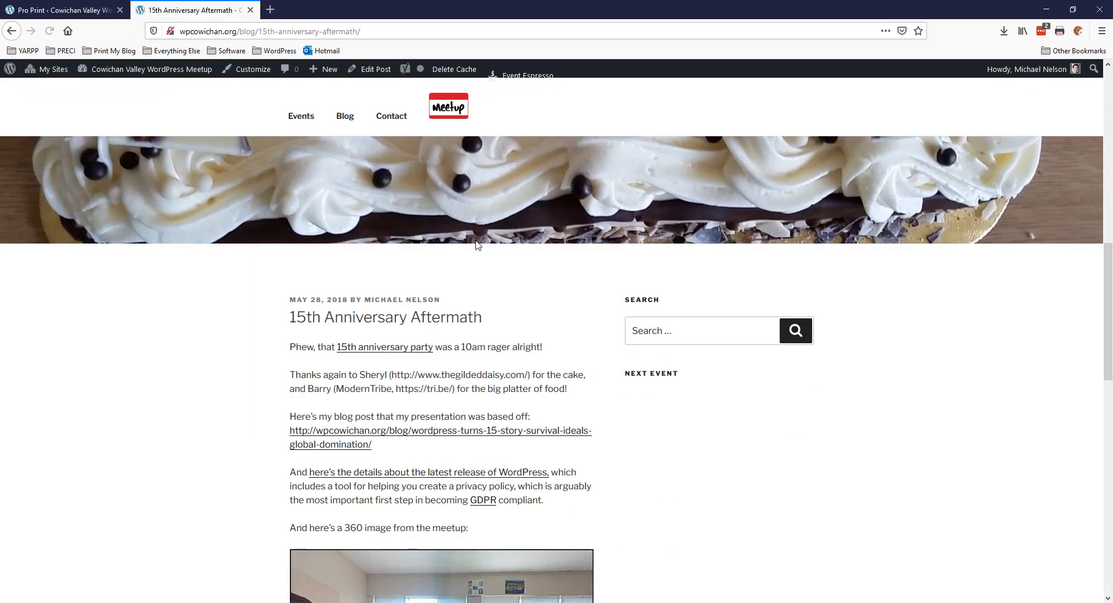
drag(382, 363, 531, 338)
drag(418, 343, 486, 287)
drag(346, 337, 365, 388)
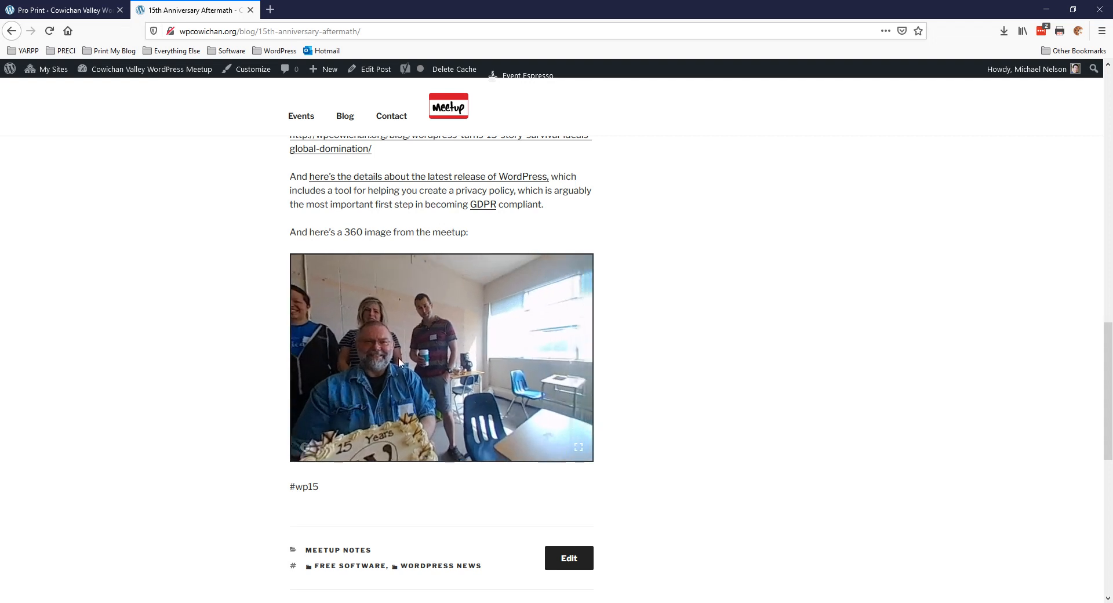
drag(400, 357, 381, 372)
drag(401, 328, 545, 320)
drag(478, 336, 492, 322)
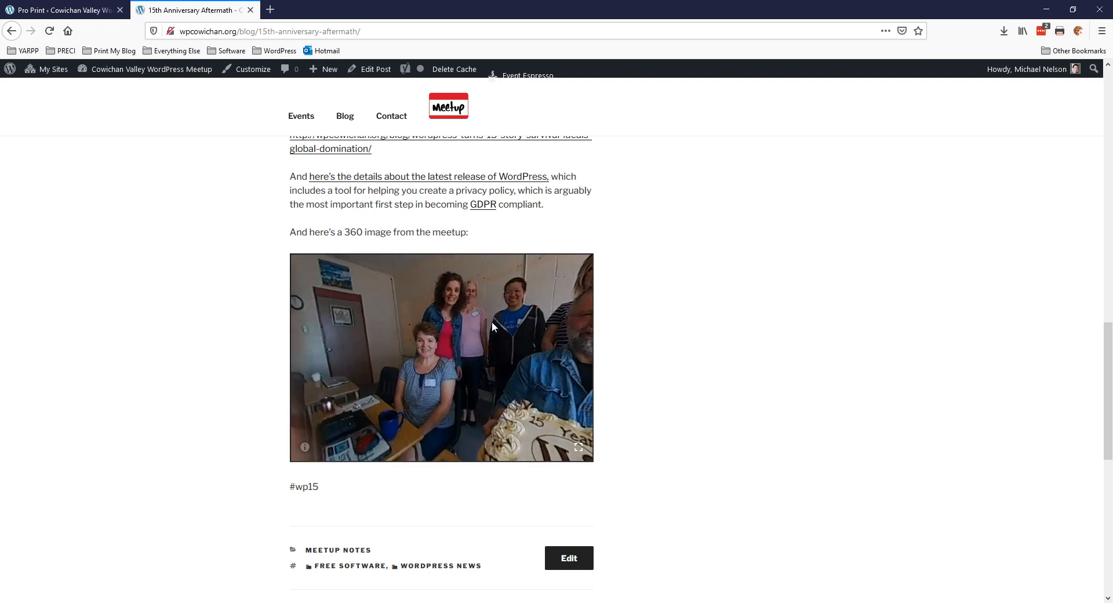
drag(492, 323, 426, 330)
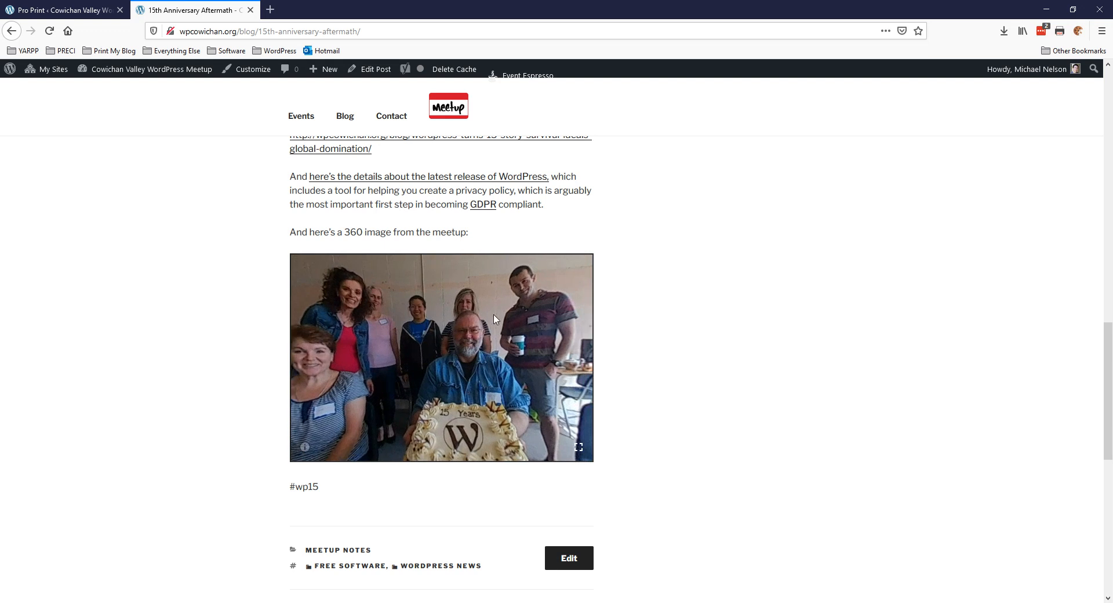
mouse_move(499, 324)
mouse_down()
mouse_move(477, 315)
mouse_move(495, 314)
mouse_move(494, 337)
mouse_up()
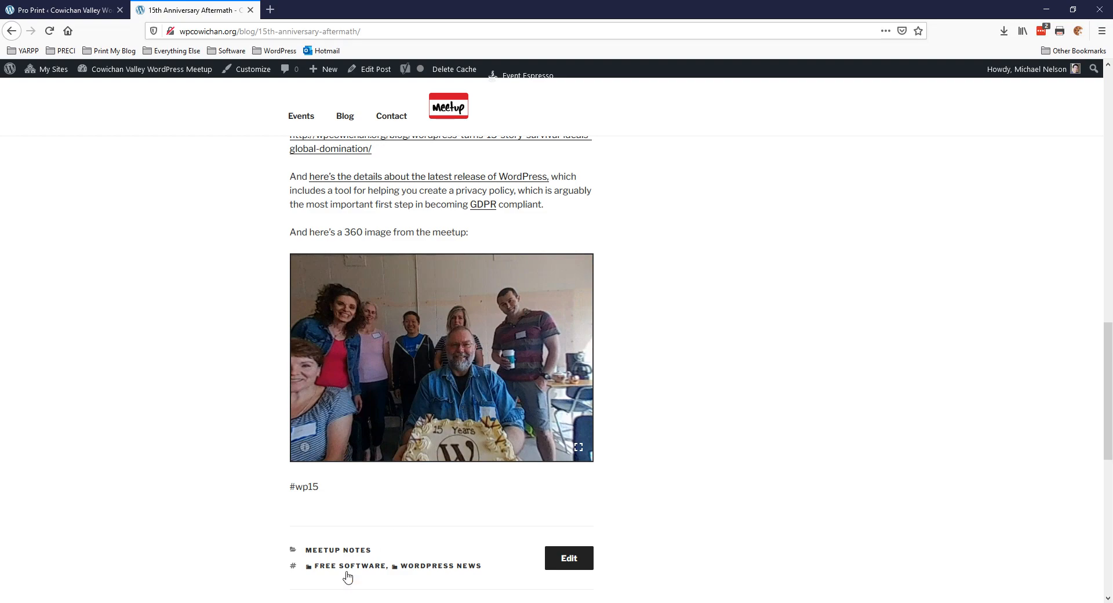
- Return to the print-ready PDF and examine the last page's group photo, then the part and article titles heading pages 20 and 21
click(638, 602)
scroll(589, 430, down, 8)
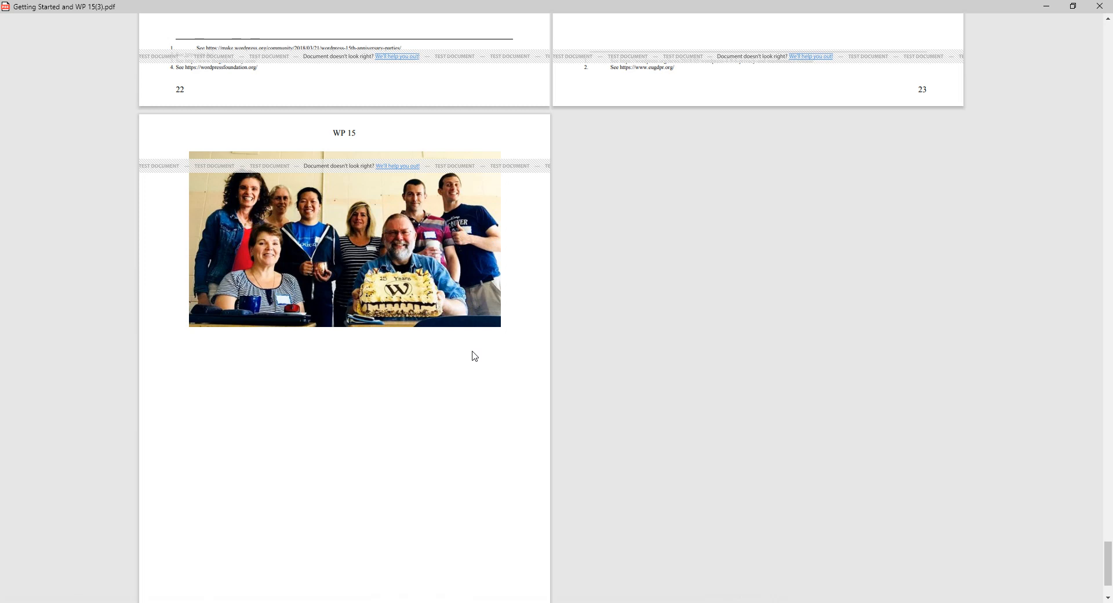
scroll(482, 358, up, 9)
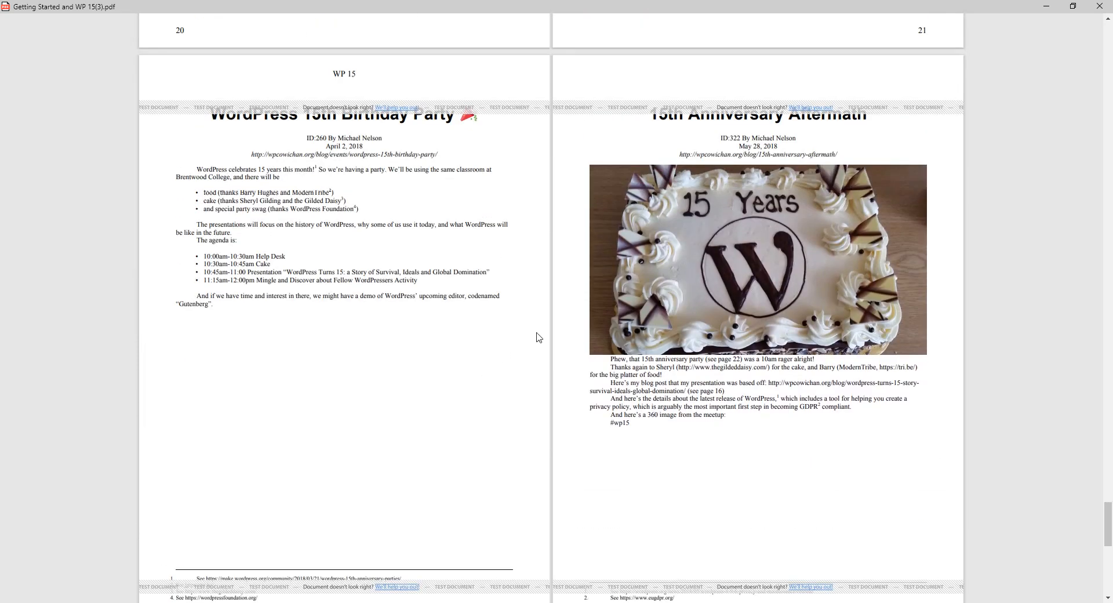
scroll(589, 216, up, 10)
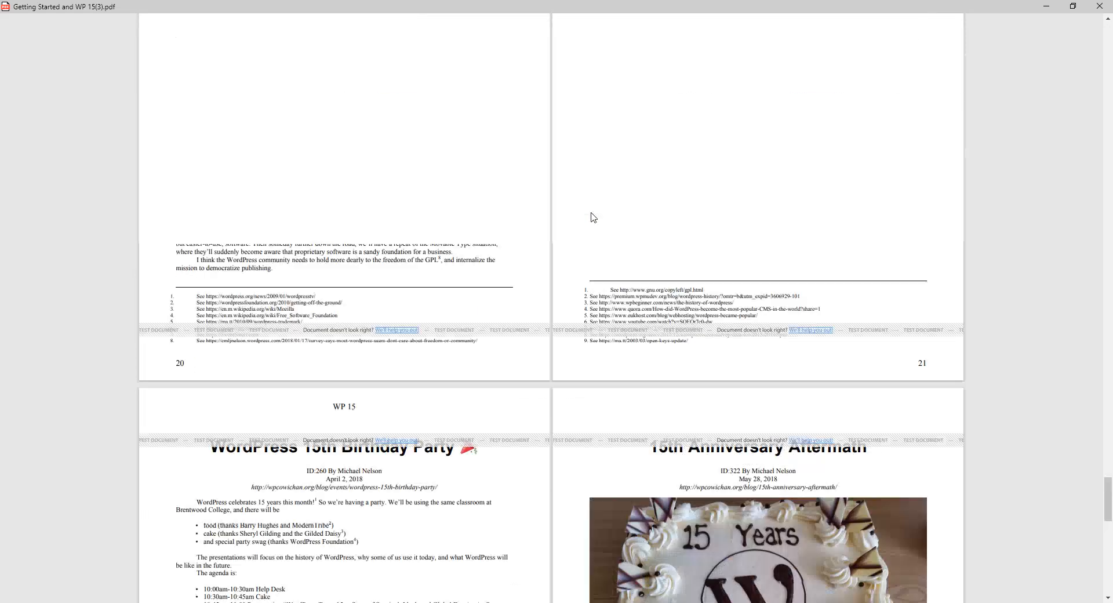
scroll(593, 215, down, 2)
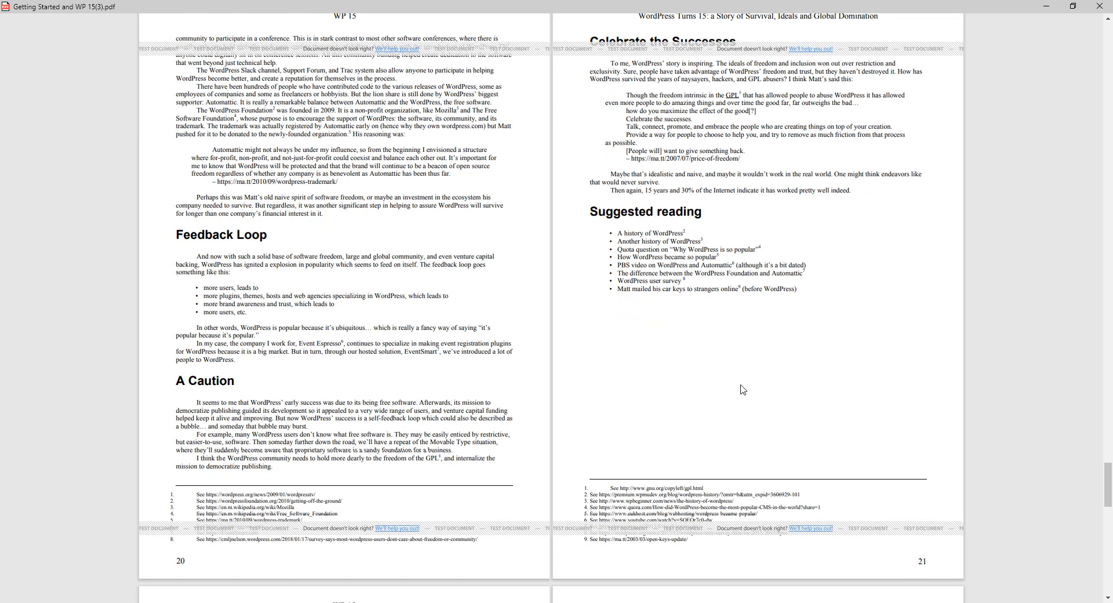
scroll(333, 90, up, 2)
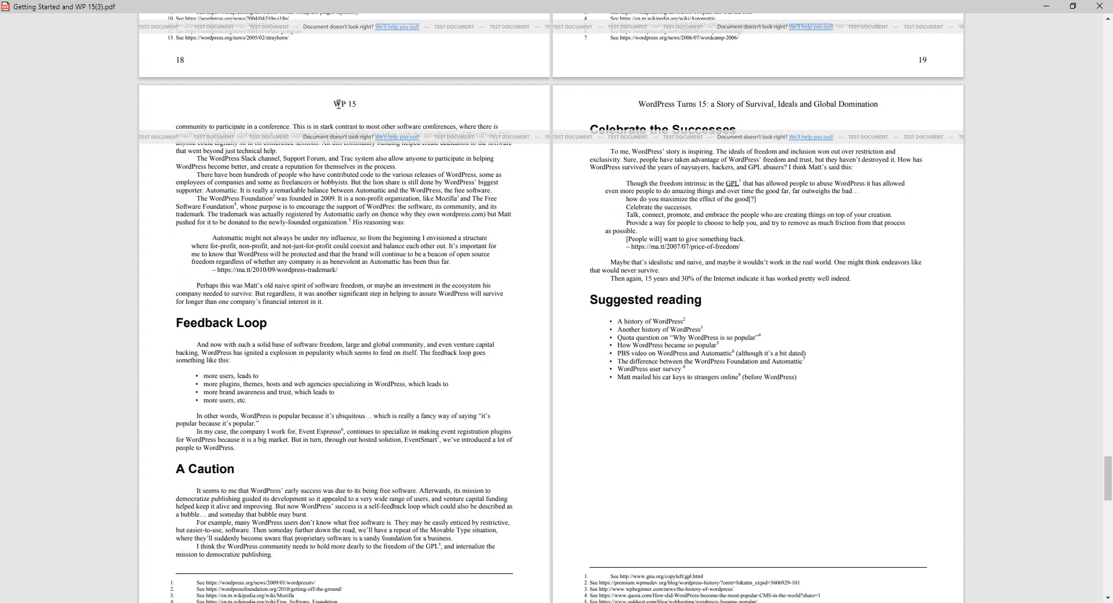
click(362, 102)
drag(334, 106, 361, 107)
click(359, 107)
drag(638, 105, 887, 108)
click(886, 107)
- Check the Introduction text and the opening wording of the Cowichan Valley WordPress Meetup Kick-off Event article in the print-ready PDF
drag(1108, 477, 1108, 32)
scroll(891, 211, down, 15)
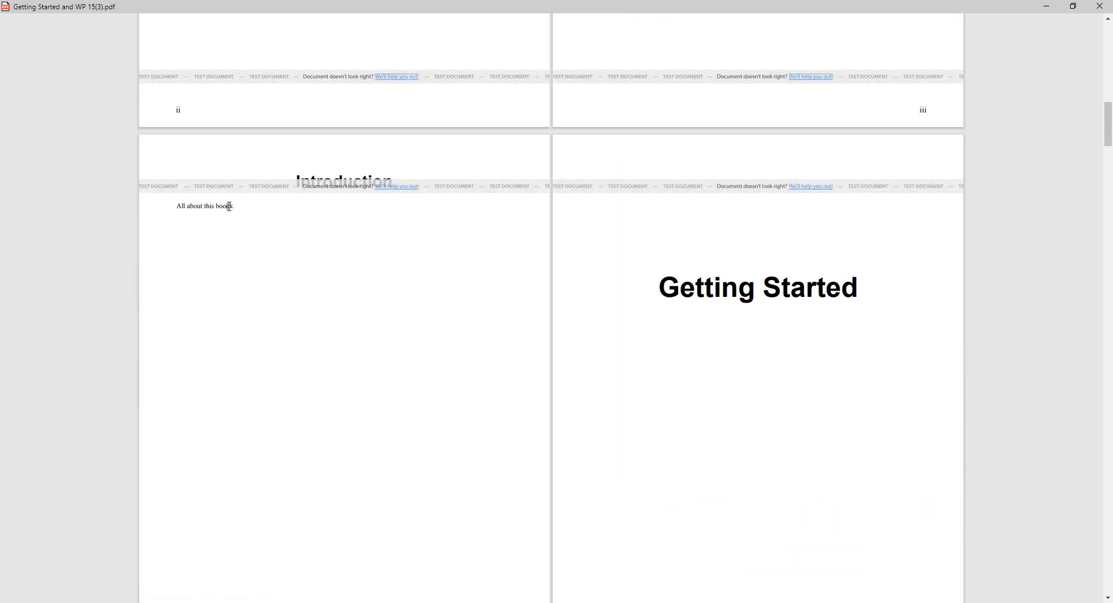
drag(229, 206, 226, 207)
click(235, 227)
scroll(235, 227, down, 10)
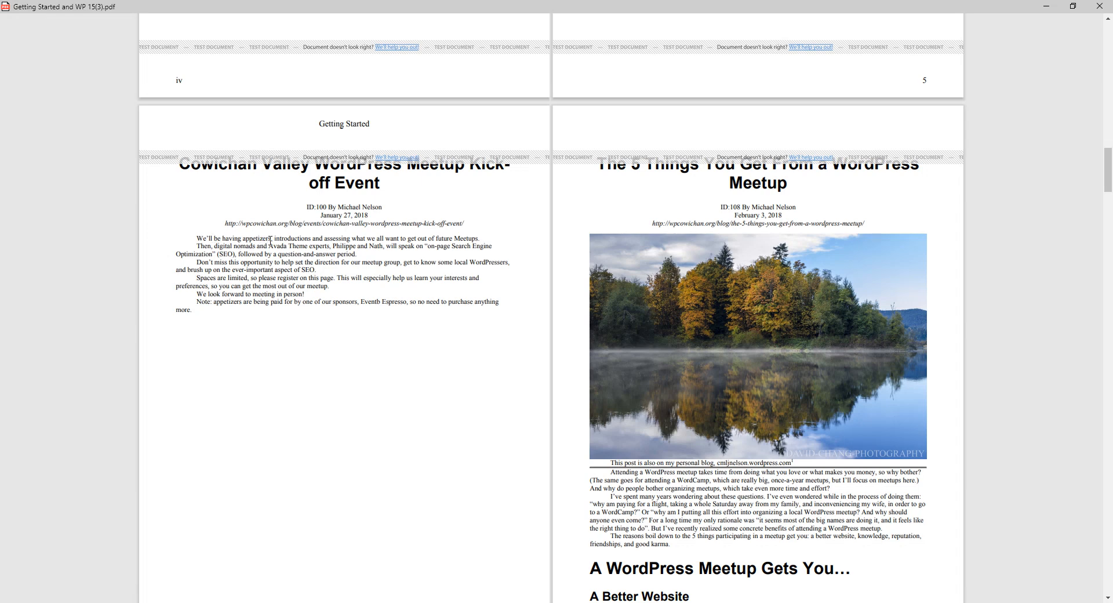
drag(271, 239, 257, 238)
click(245, 238)
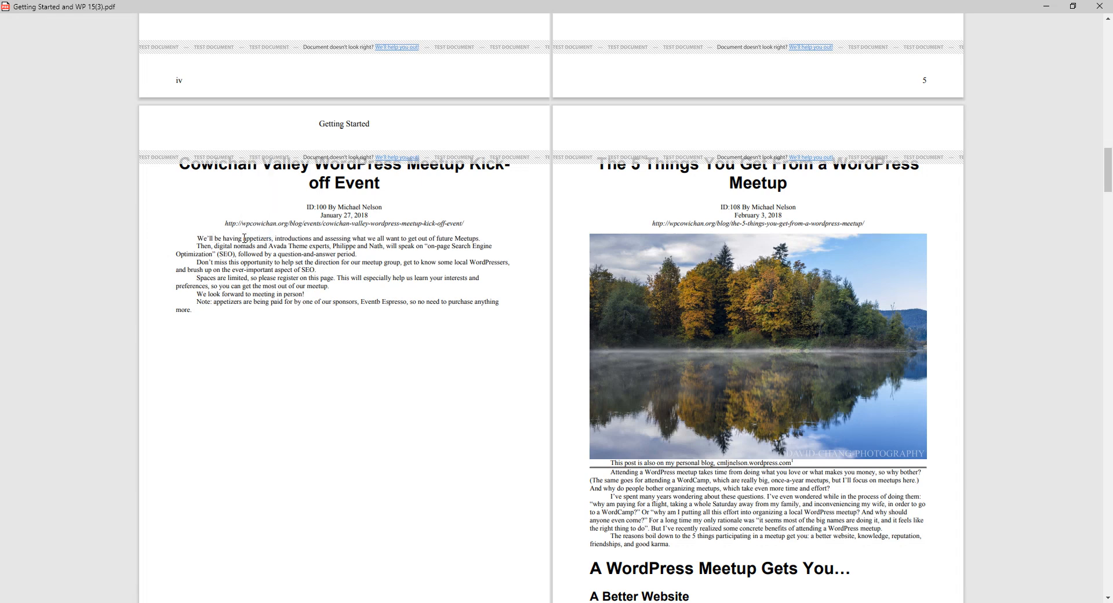
- Copy the Kick-off Event article's source link from the PDF and open it in the browser tab showing the 15th Anniversary Aftermath post
right_click(359, 233)
click(390, 297)
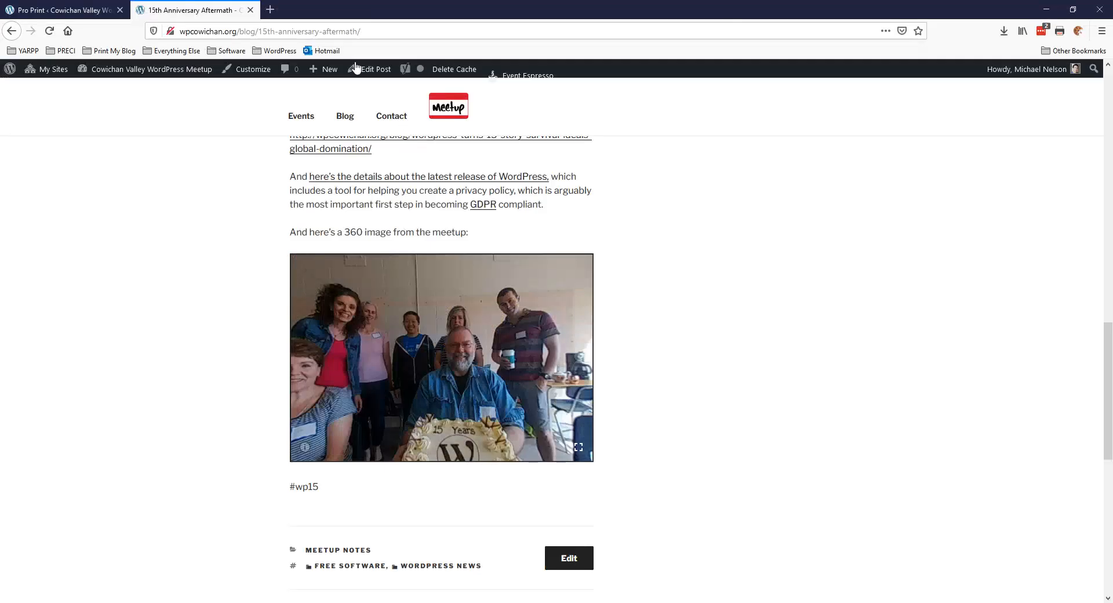
click(280, 30)
key(ctrl+v)
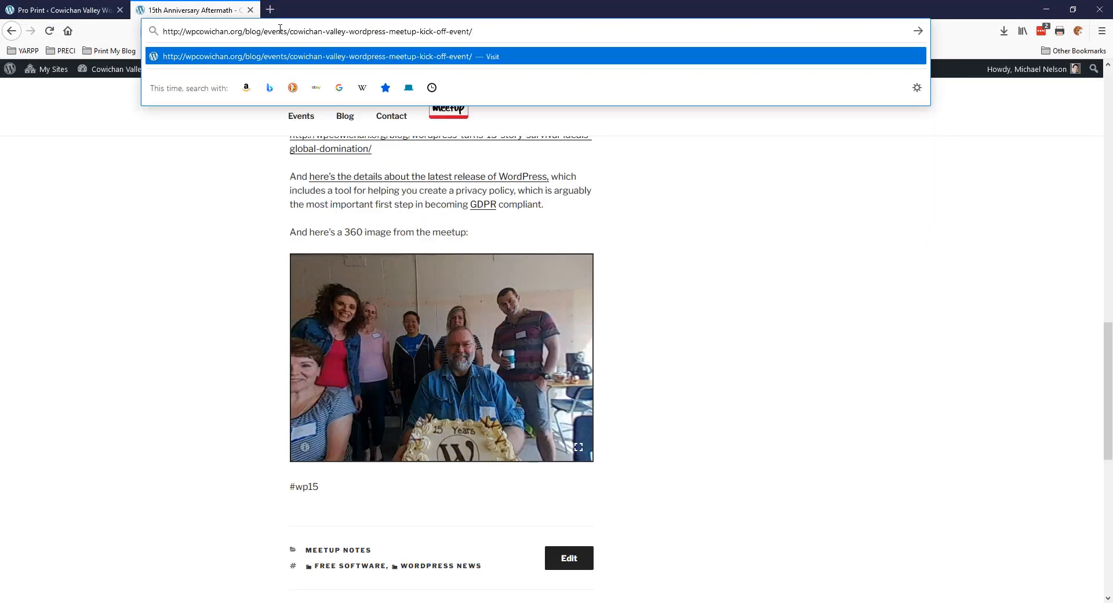
key(Return)
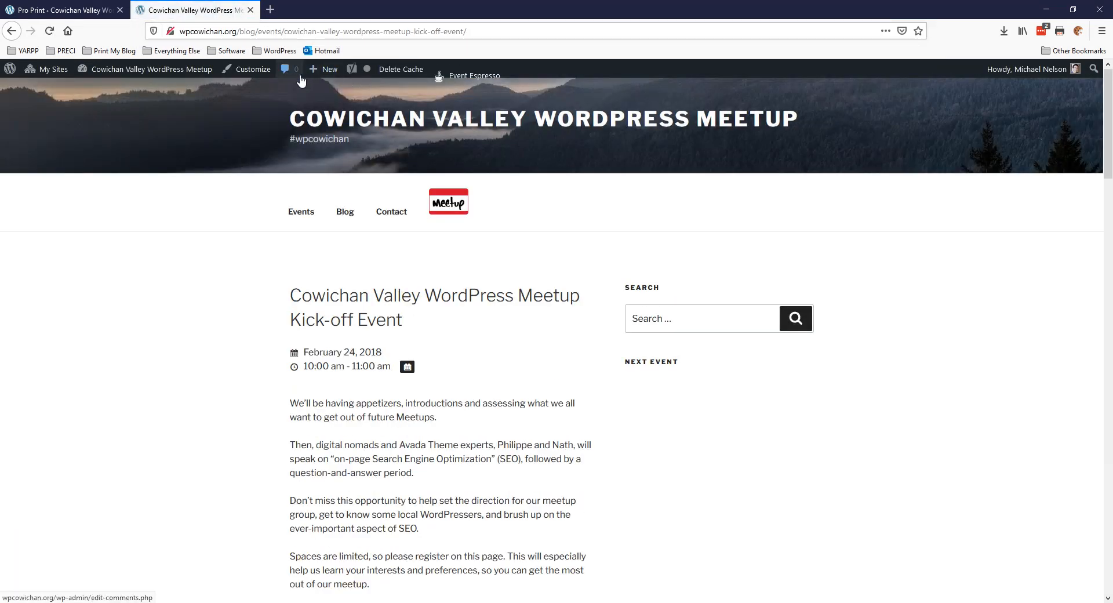
- Look over the Kick-off Event page on the website and open the event for editing
scroll(438, 229, down, 8)
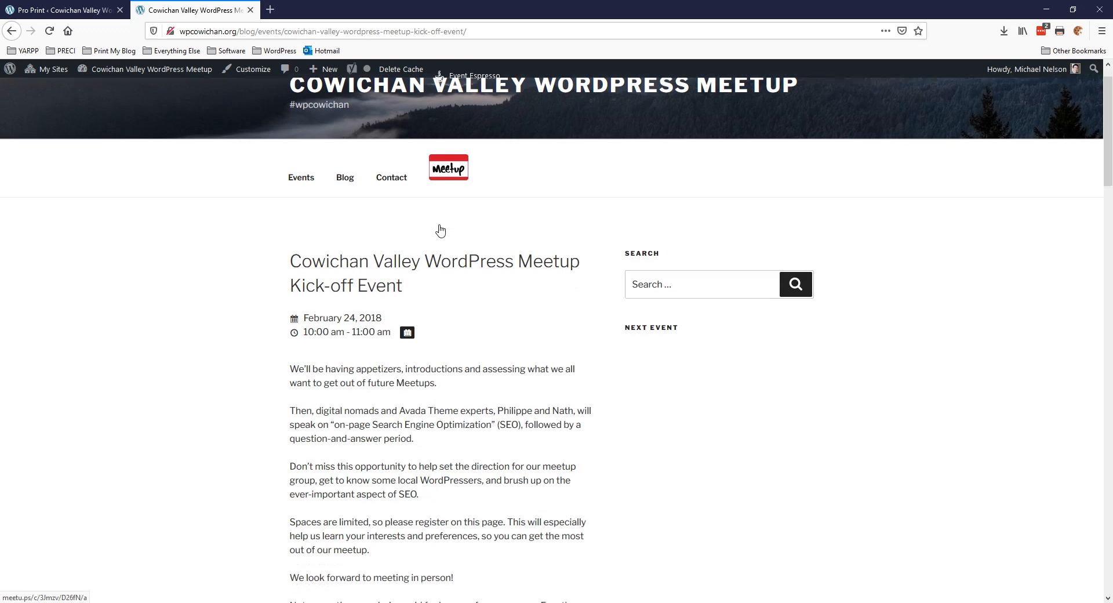
scroll(418, 276, down, 5)
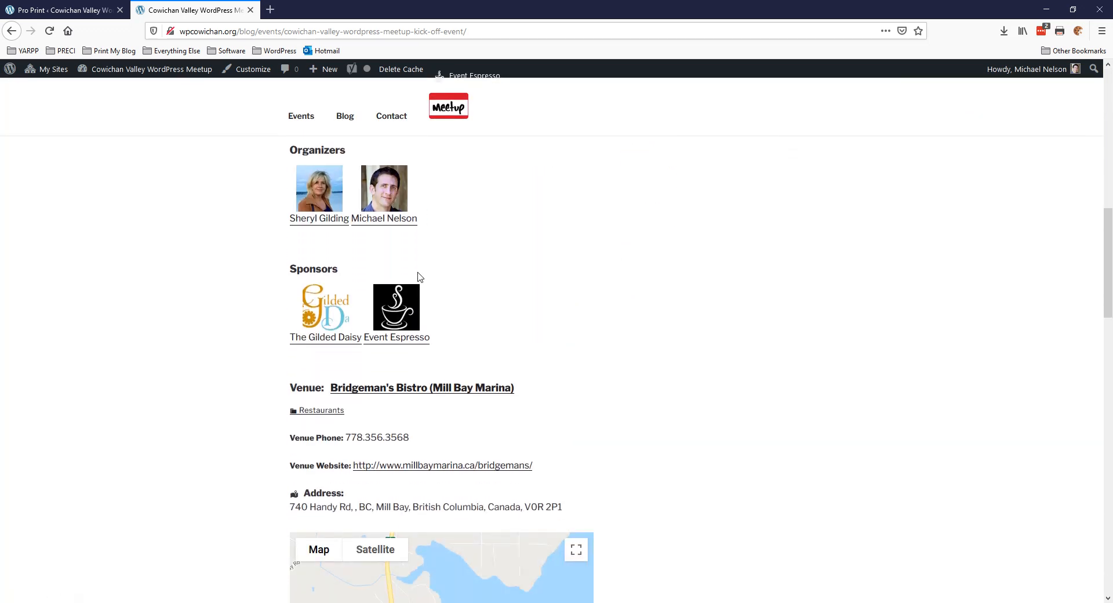
scroll(419, 278, up, 5)
scroll(419, 277, up, 10)
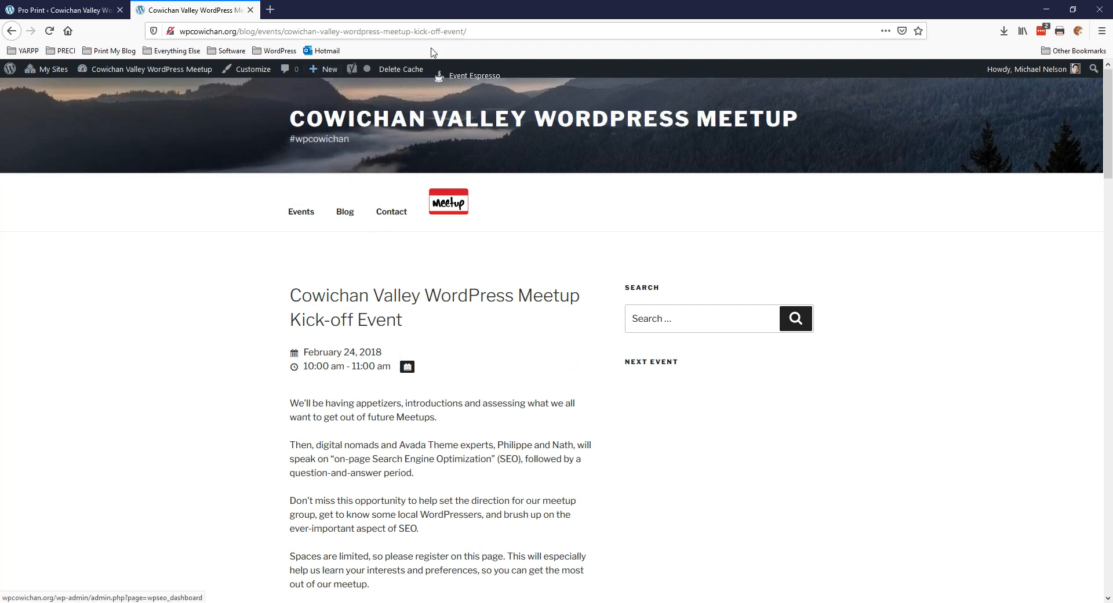
mouse_move(458, 76)
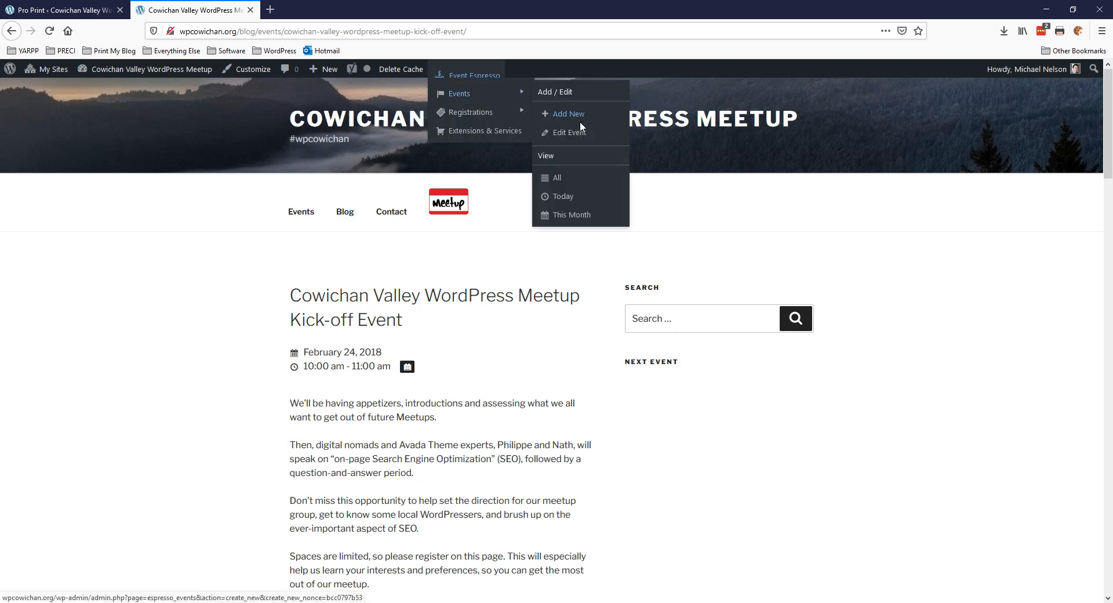
click(577, 132)
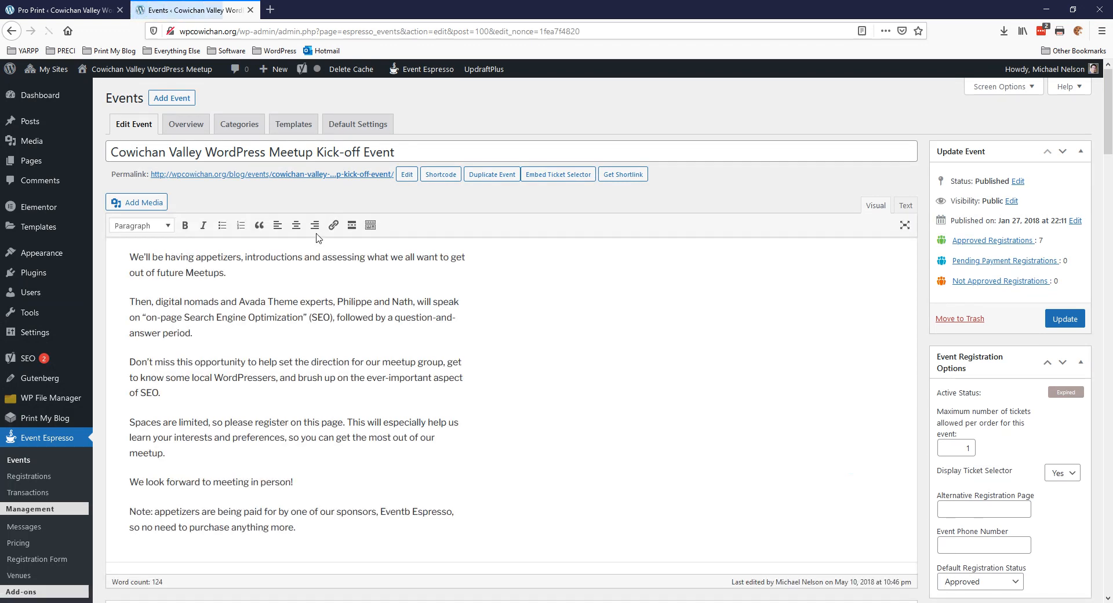
- Change "We'll" to "We will" in the first sentence of the event description and update the event
click(145, 256)
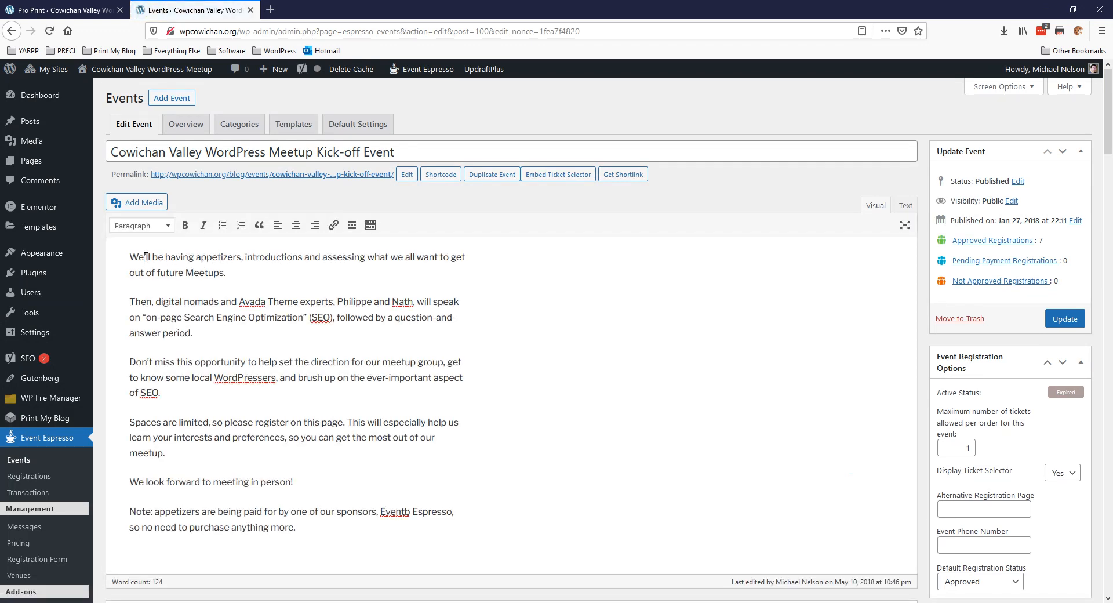
key(BackSpace)
text(wi)
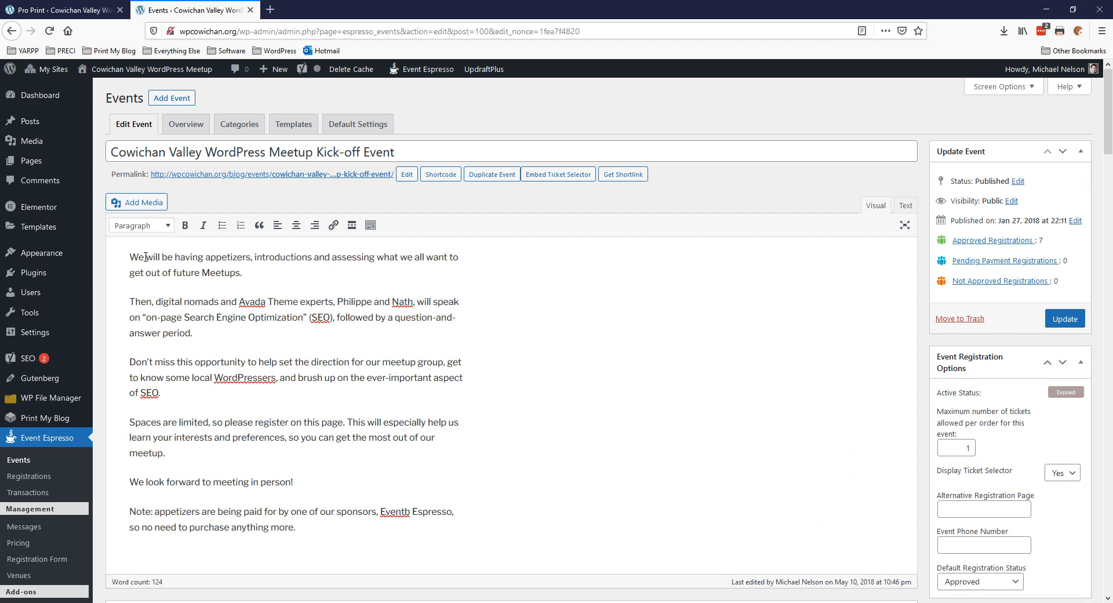
click(1067, 319)
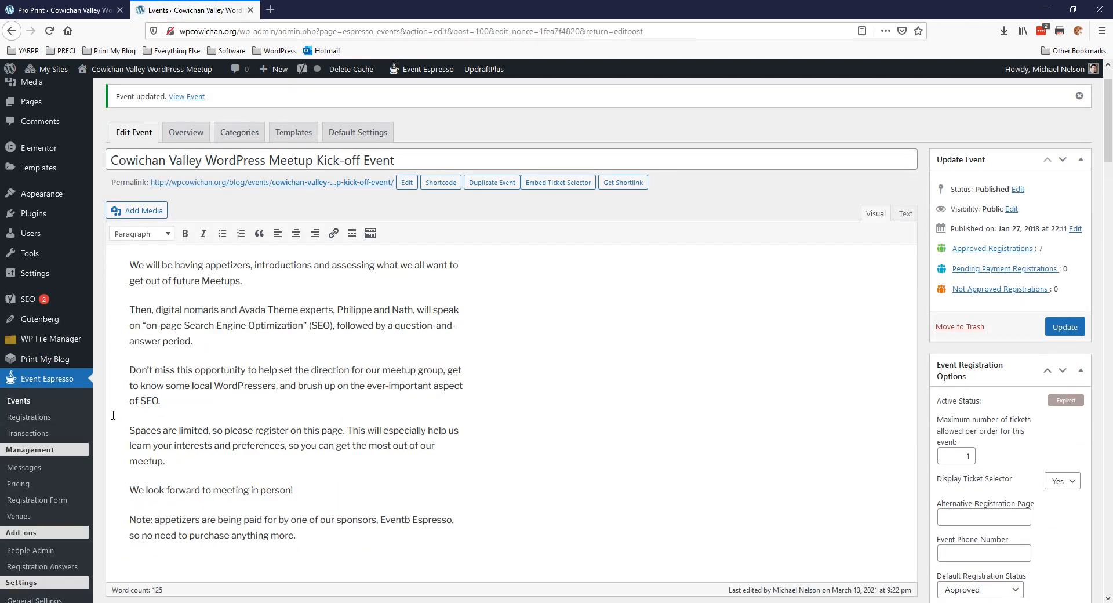
- Return to generating the Getting Started and WP 15 project, regenerate its Print-Ready PDF and download the new preview
mouse_move(61, 359)
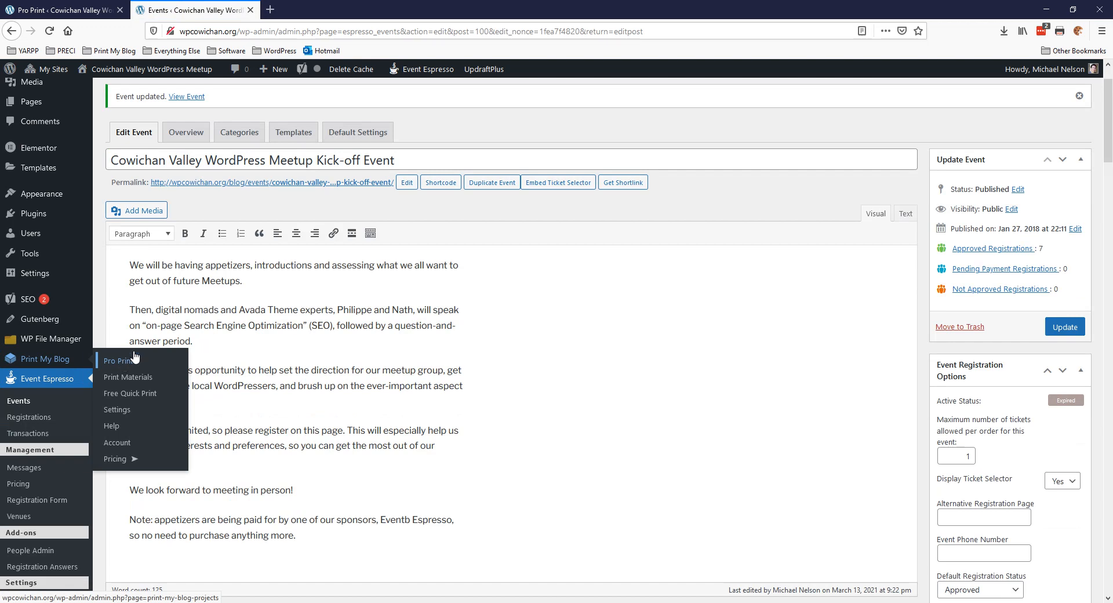
click(119, 360)
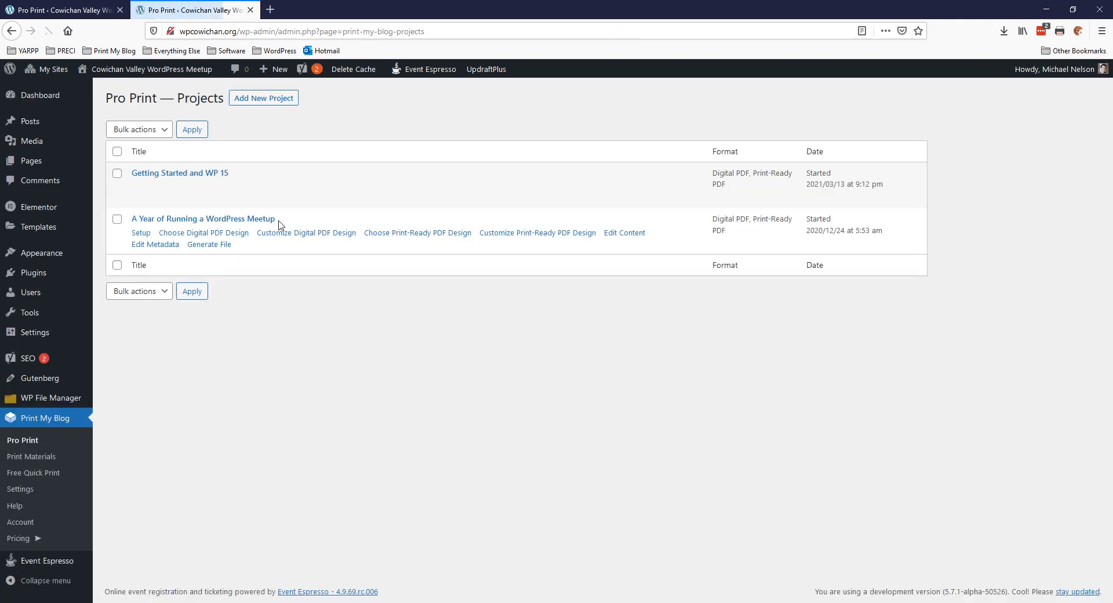
click(209, 198)
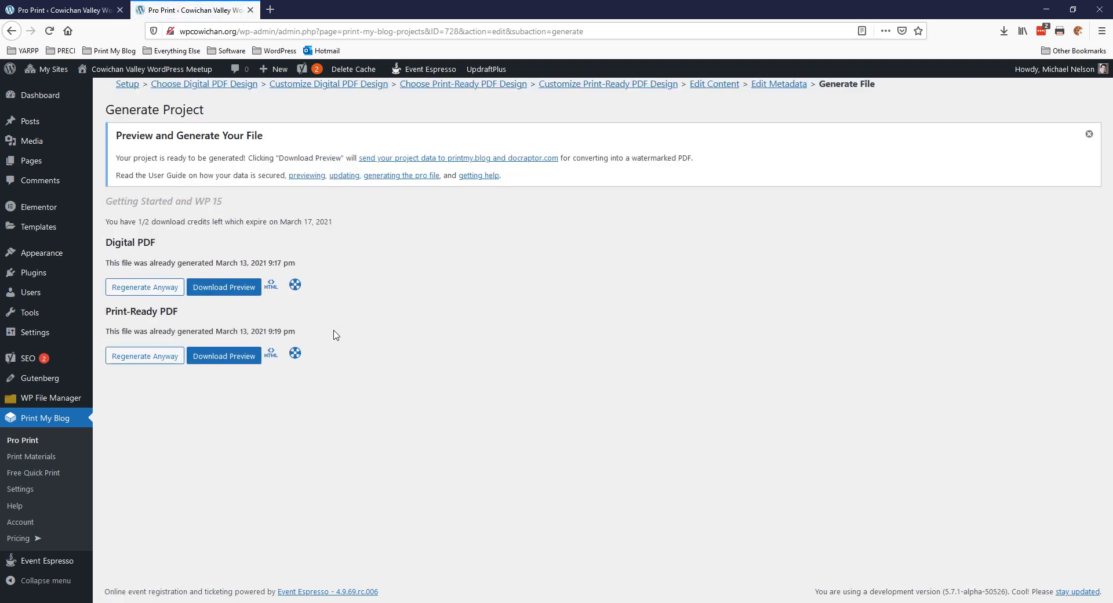
click(151, 362)
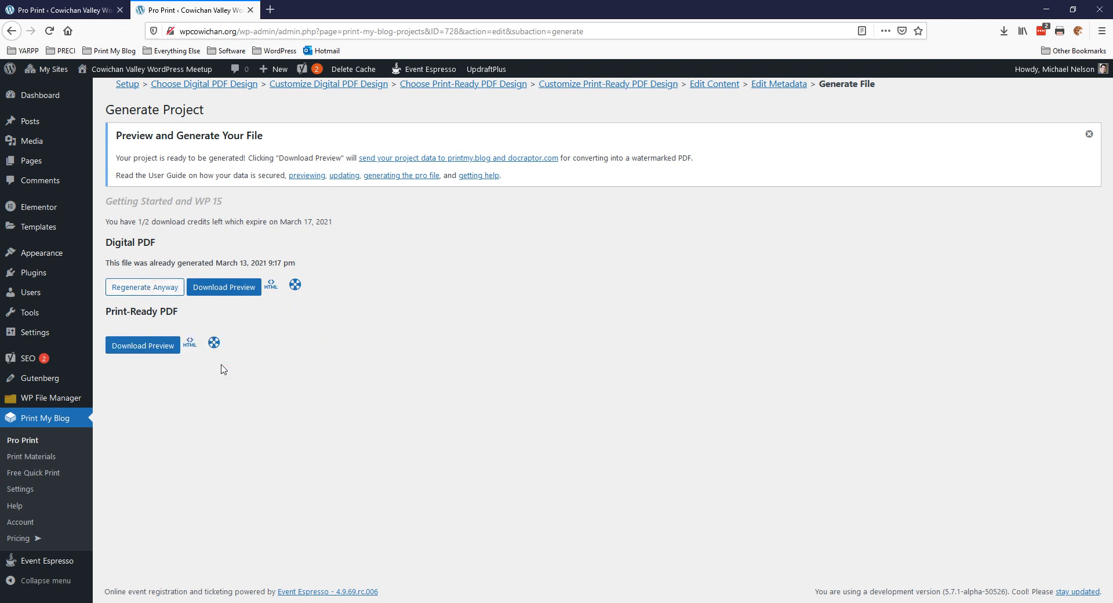
click(130, 341)
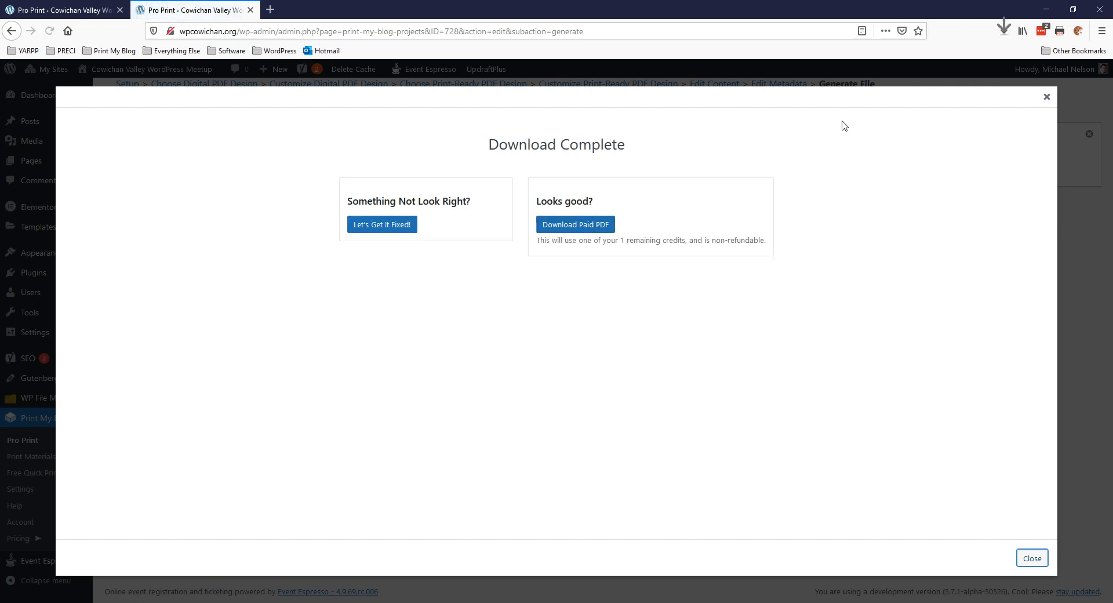
- Open Getting Started and WP 15(4).pdf, check the Kick-off Event article for the "We will" wording, and close the PDF and download dialog
click(1003, 35)
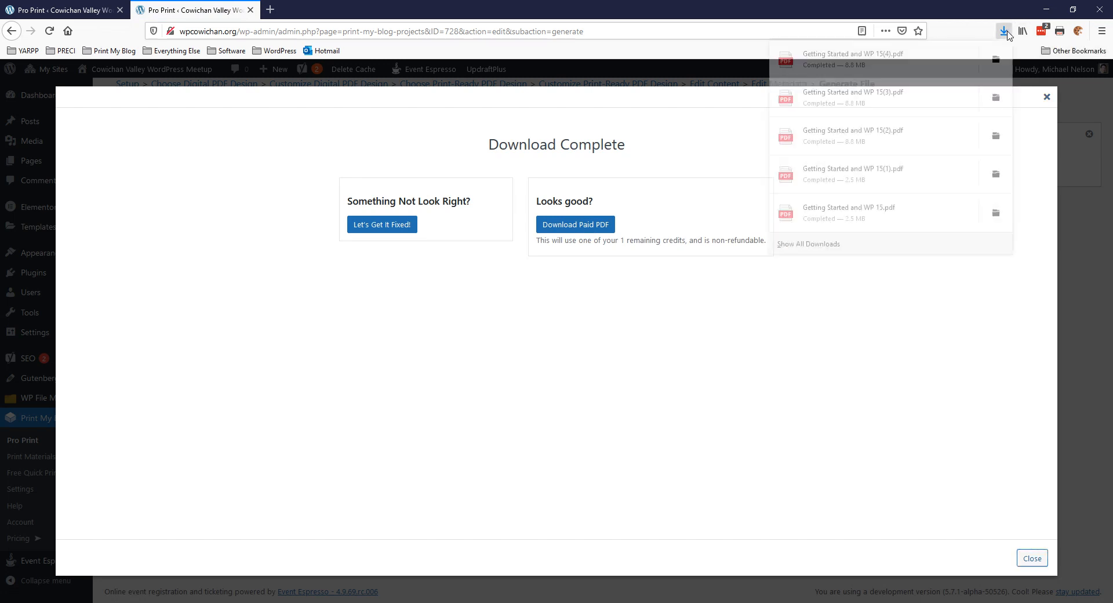
click(880, 86)
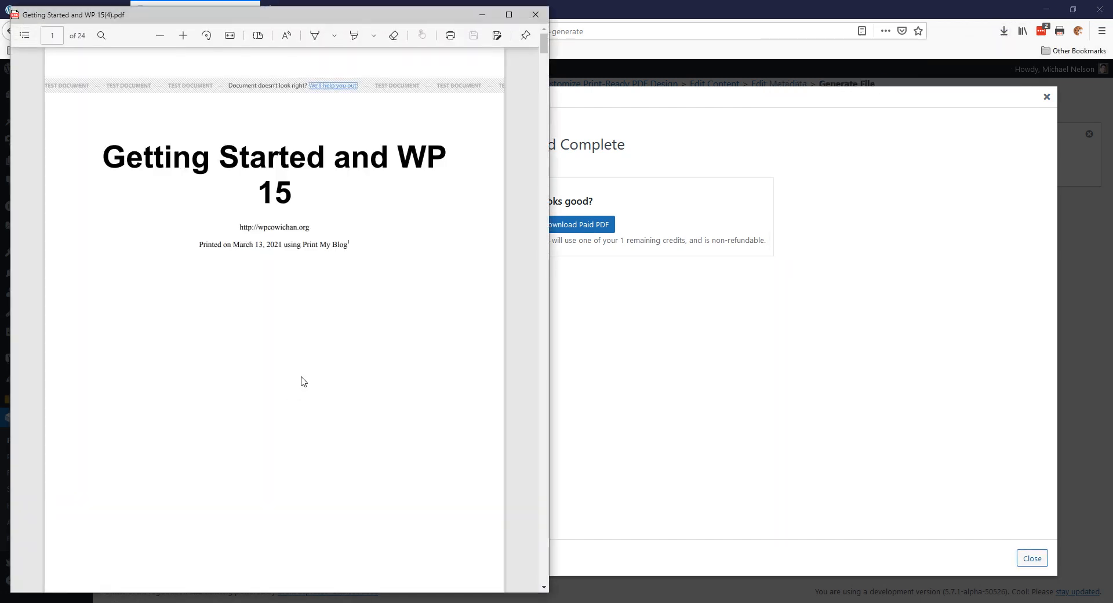
scroll(305, 406, down, 5)
scroll(307, 378, down, 3)
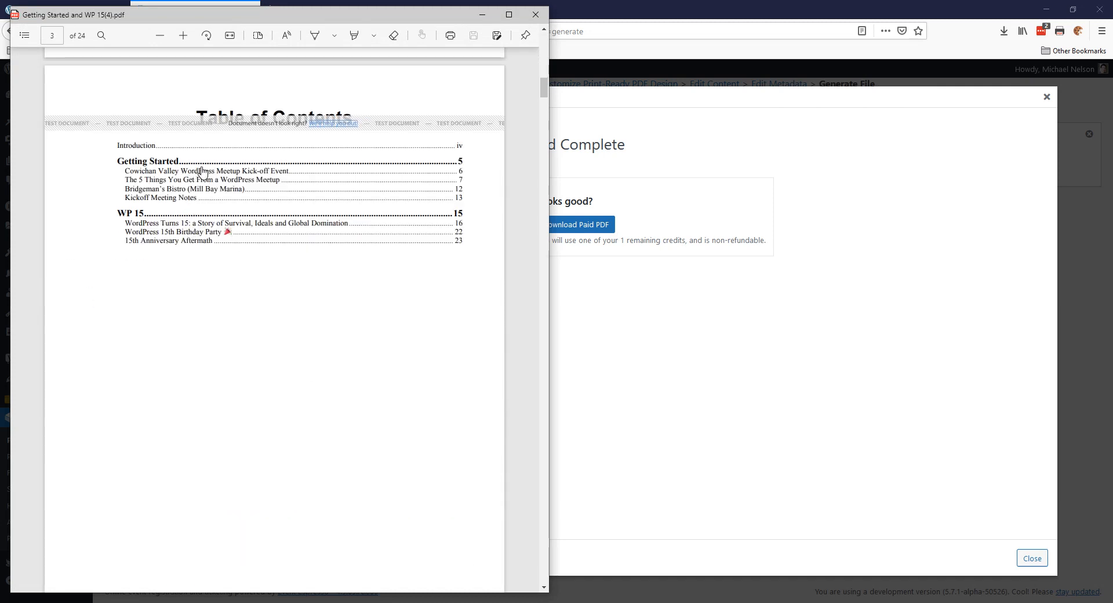
click(201, 176)
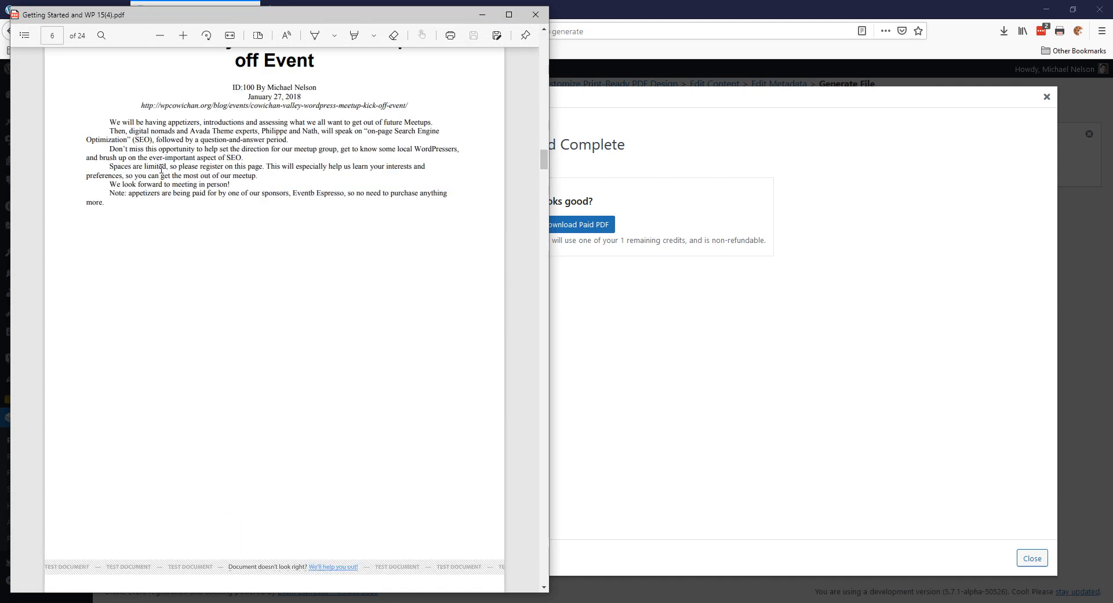
drag(112, 124, 134, 124)
click(135, 124)
click(535, 15)
click(1046, 97)
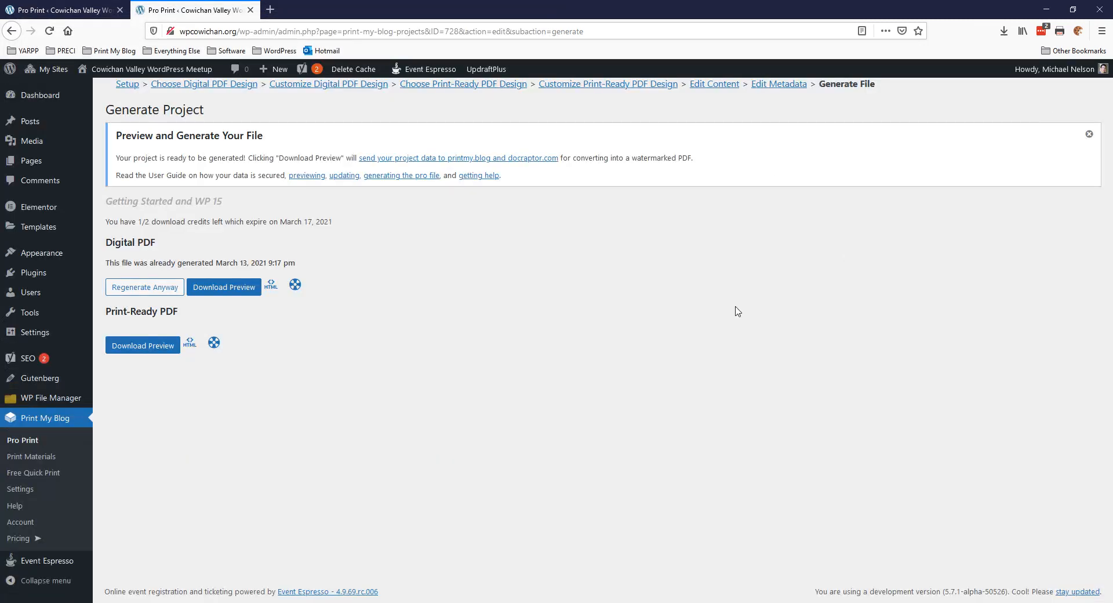
- Switch the project's Digital PDF design to Mayer Magazine and review its customization options
click(353, 92)
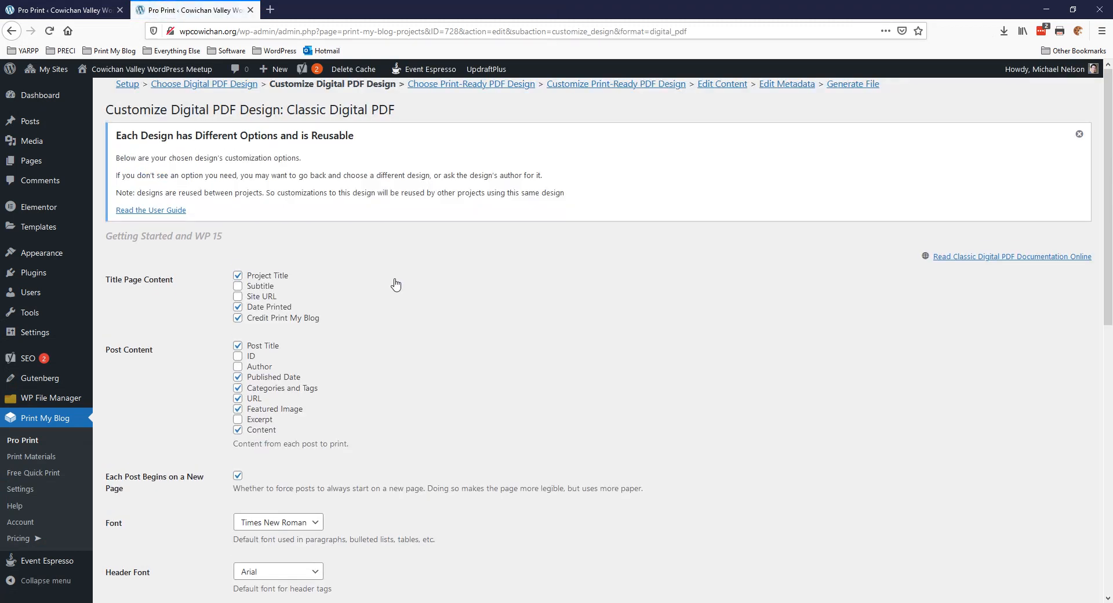
click(232, 85)
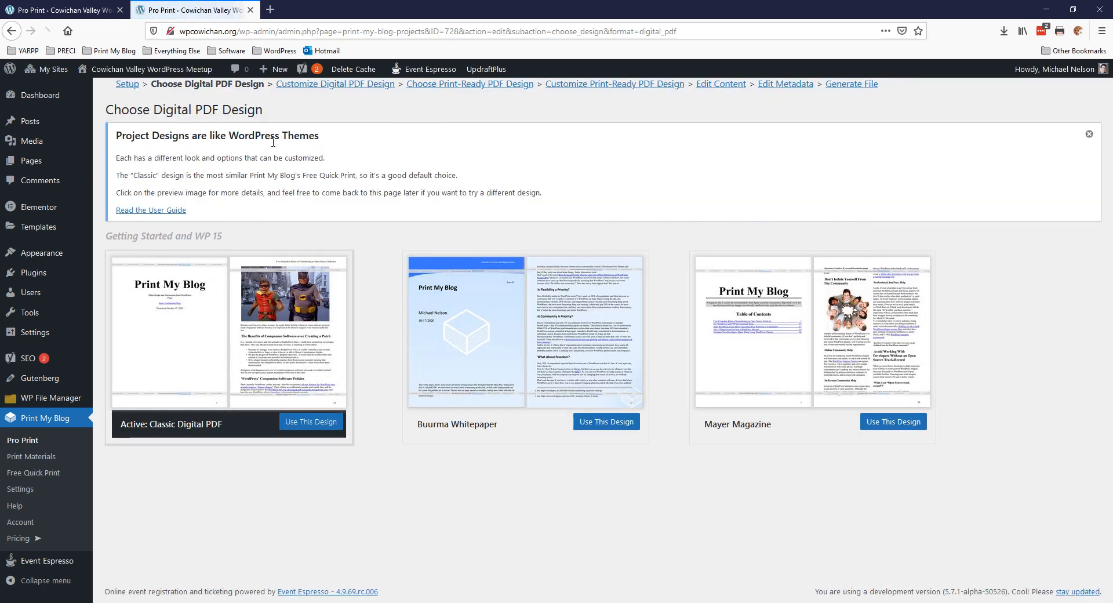
mouse_move(237, 326)
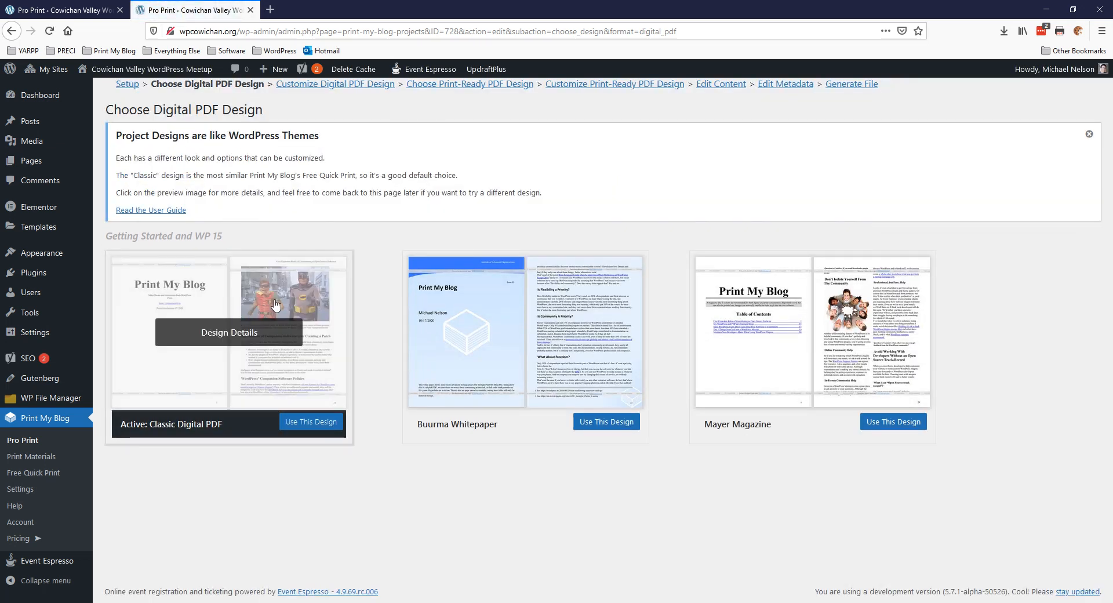
click(884, 430)
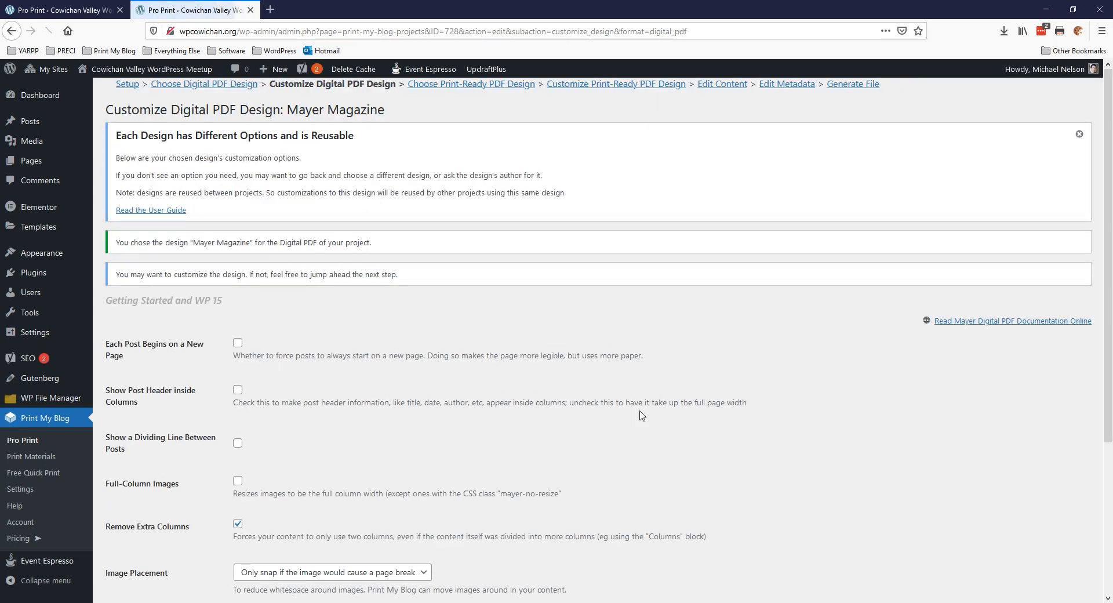
scroll(342, 423, down, 2)
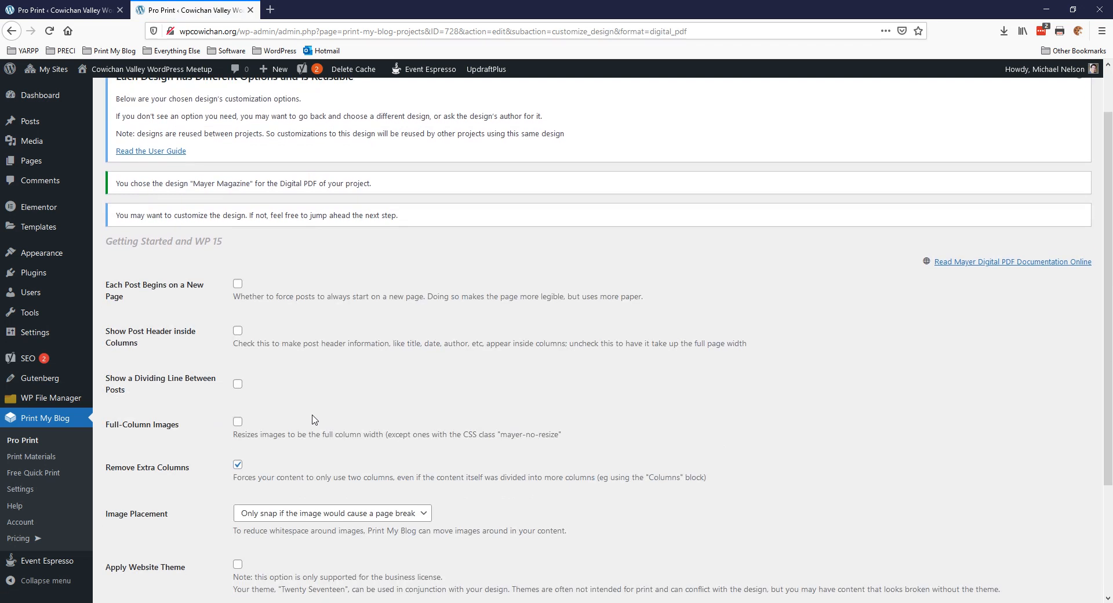
scroll(313, 423, up, 2)
- Generate and download the Digital PDF preview with the Mayer Magazine design
click(852, 84)
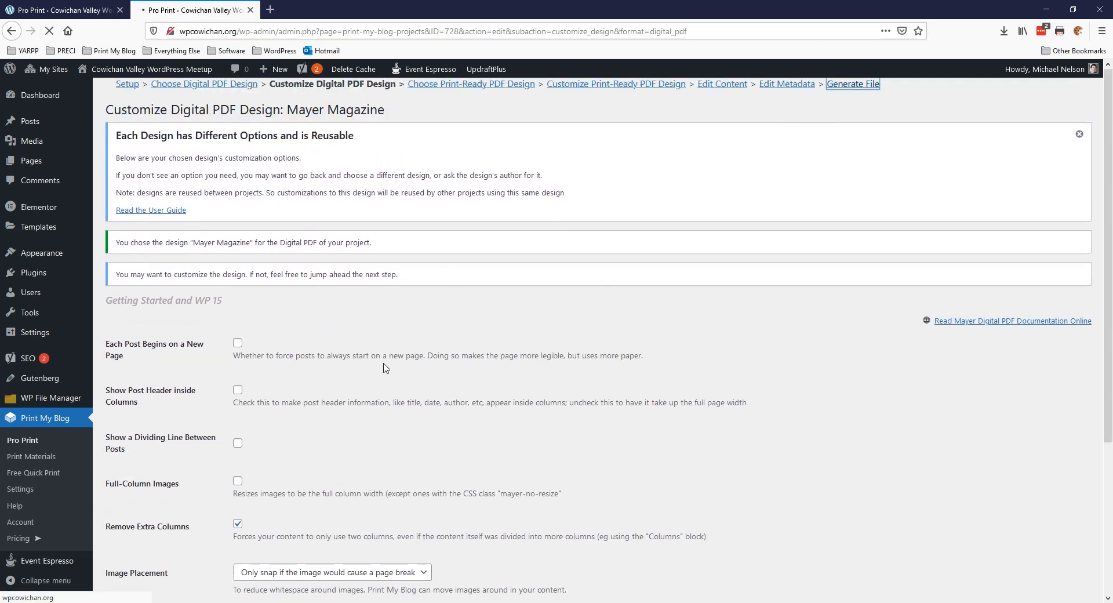
click(135, 317)
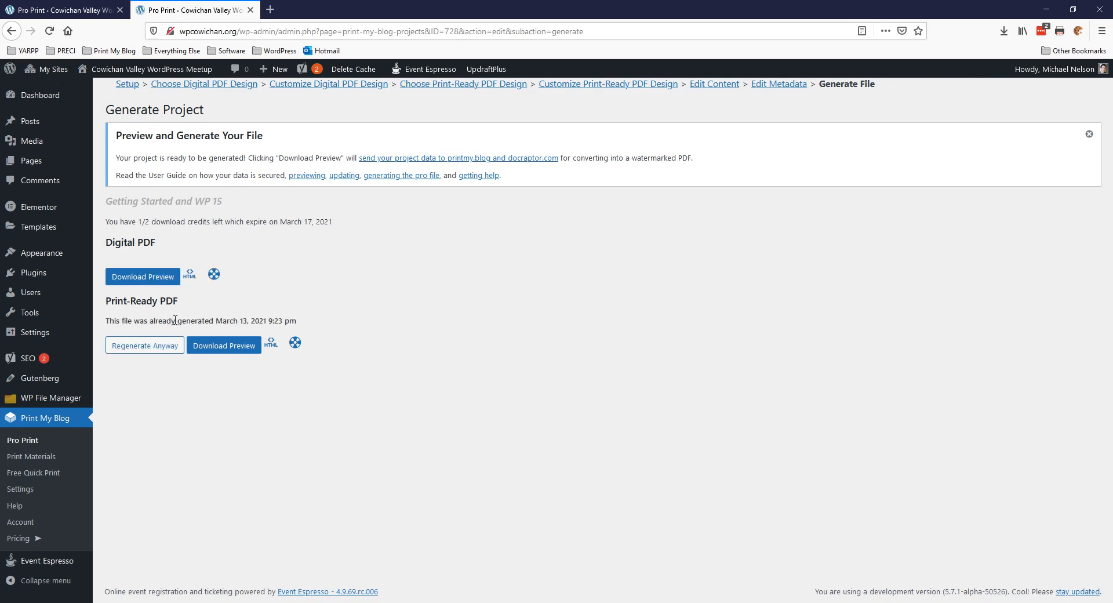
click(143, 277)
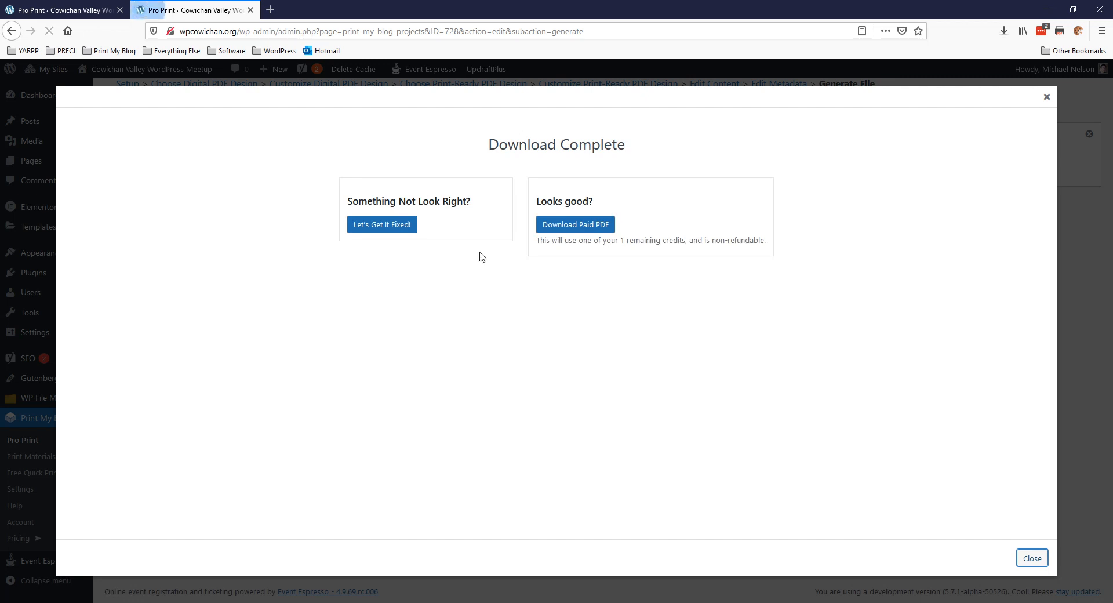
- Open Getting Started and WP 15(5).pdf and examine its title page, table of contents and two-column article layout
click(1003, 31)
click(892, 64)
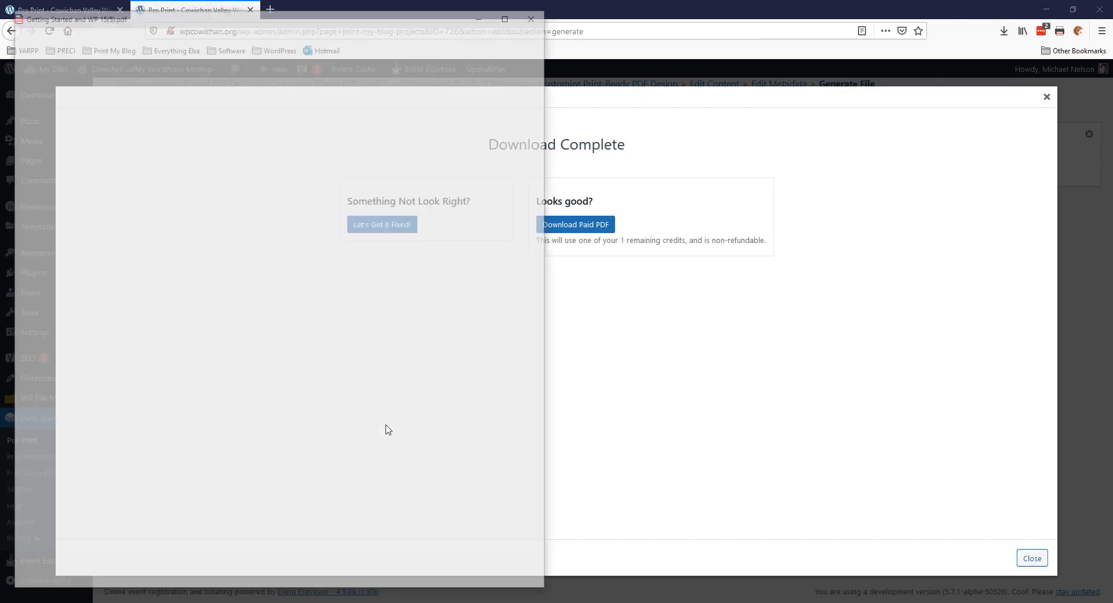
scroll(377, 420, down, 4)
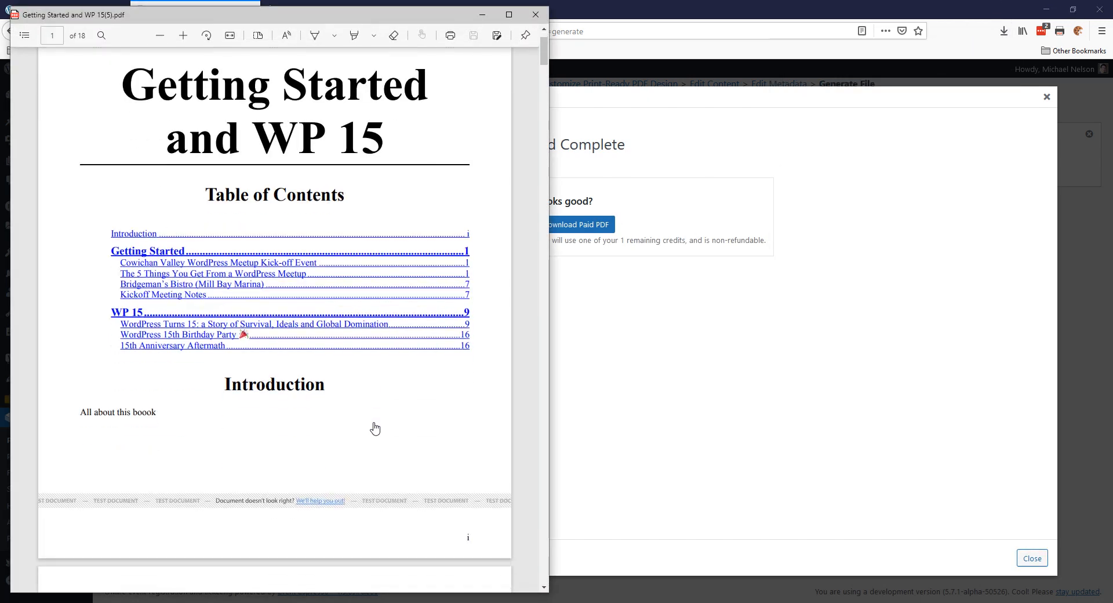
scroll(375, 428, down, 10)
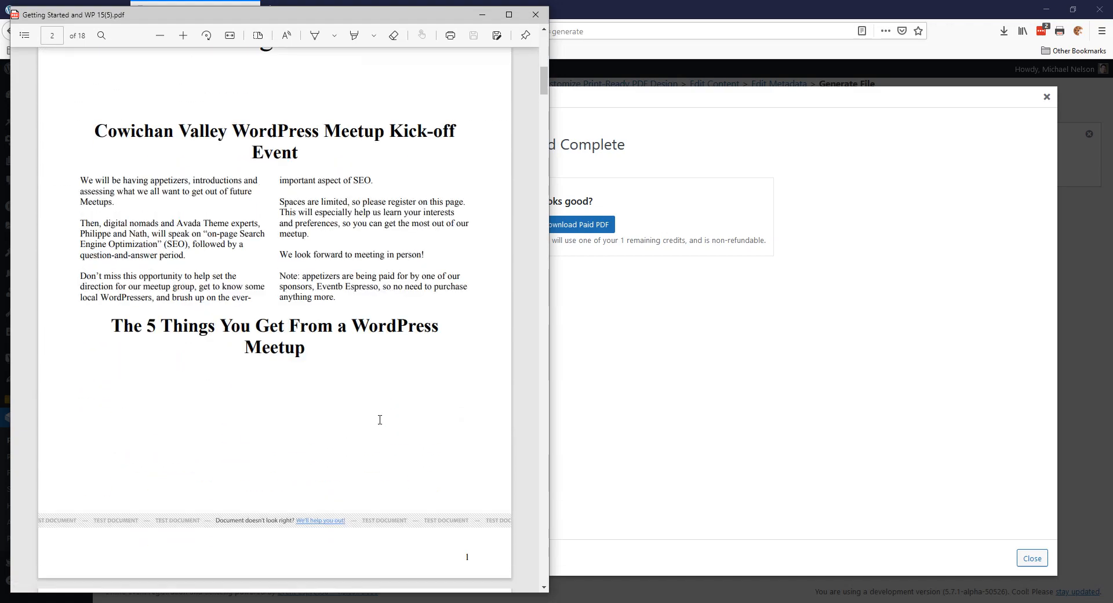
- Examine the two-column articles and their images in Getting Started and WP 15(5).pdf, and close the PDF and download dialog
scroll(380, 419, down, 7)
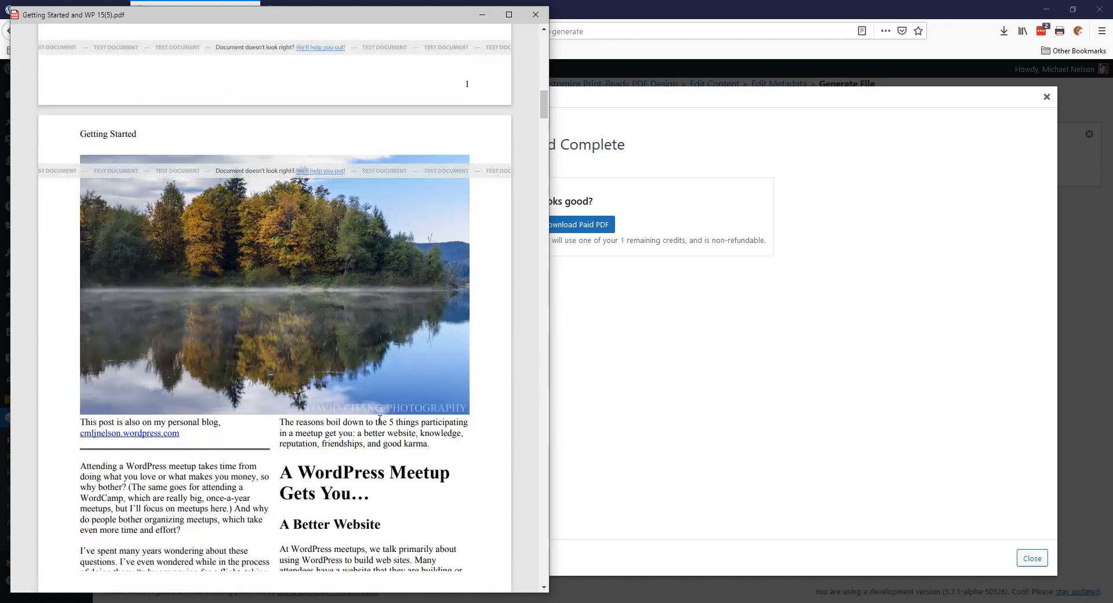
scroll(380, 419, down, 9)
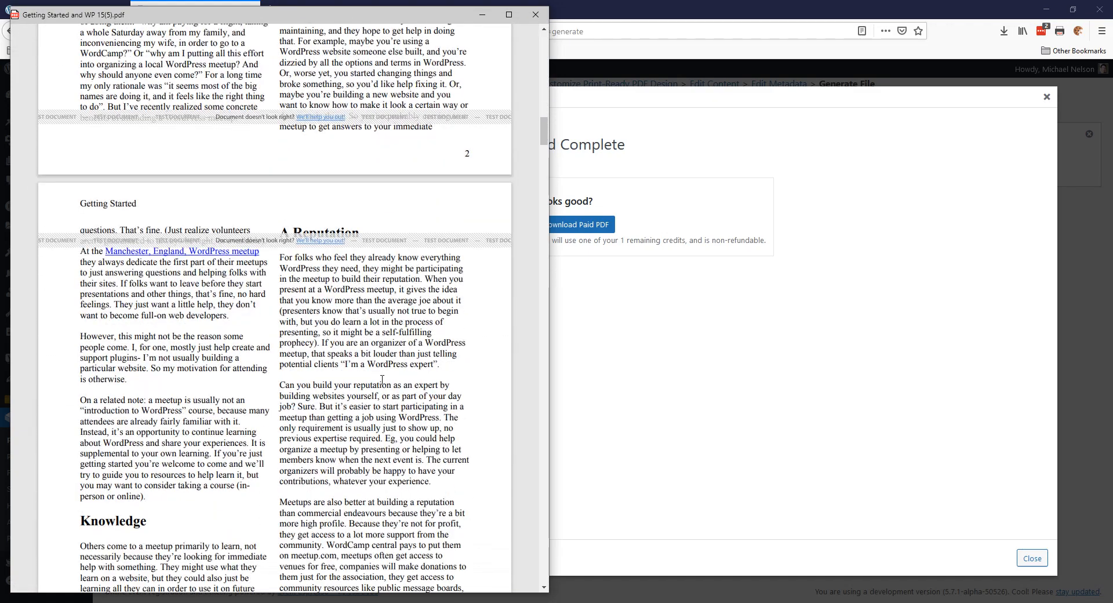
scroll(377, 382, up, 8)
scroll(378, 382, up, 3)
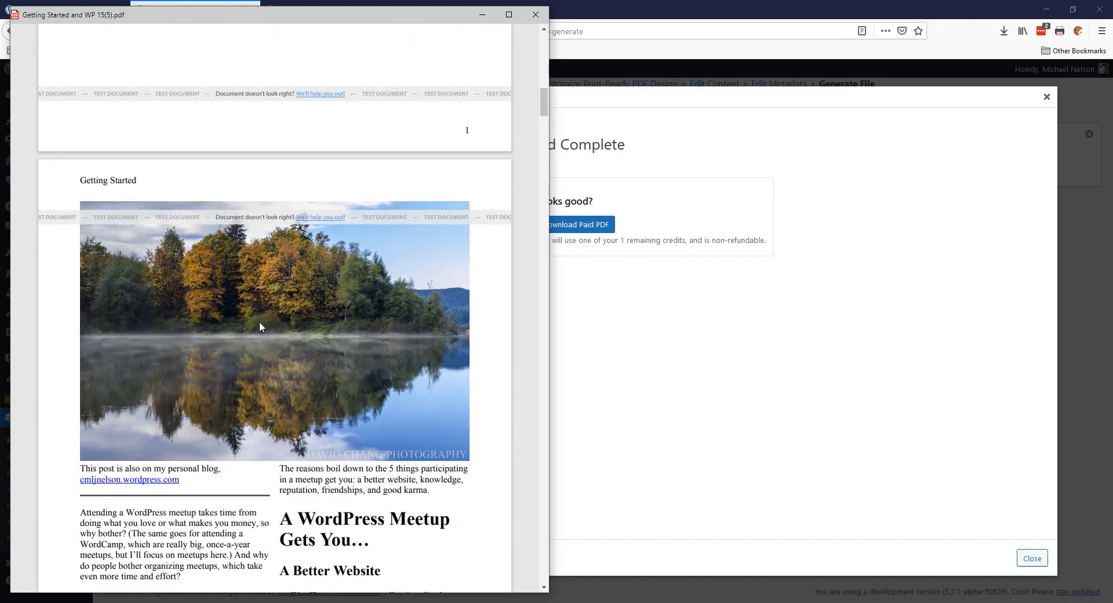
scroll(306, 355, up, 4)
scroll(301, 355, down, 11)
scroll(301, 359, down, 14)
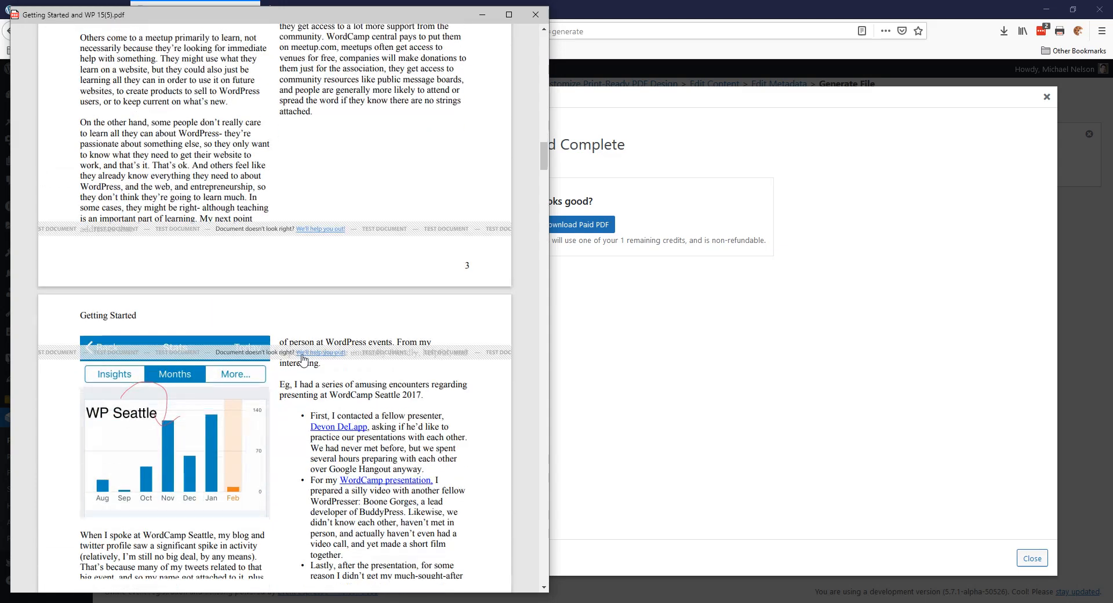
scroll(302, 358, down, 10)
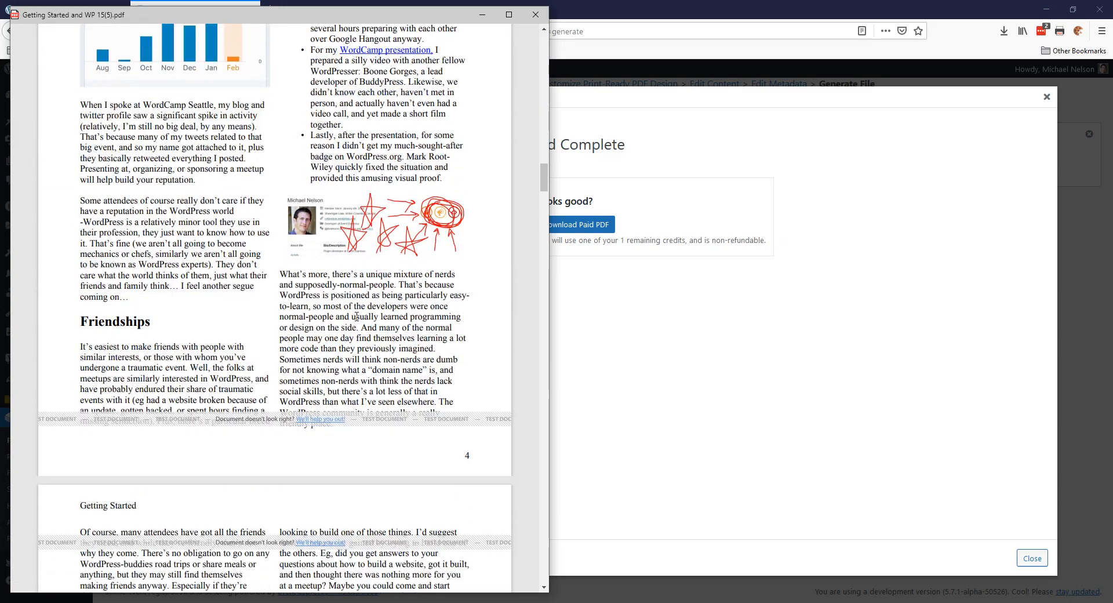
scroll(353, 289, down, 11)
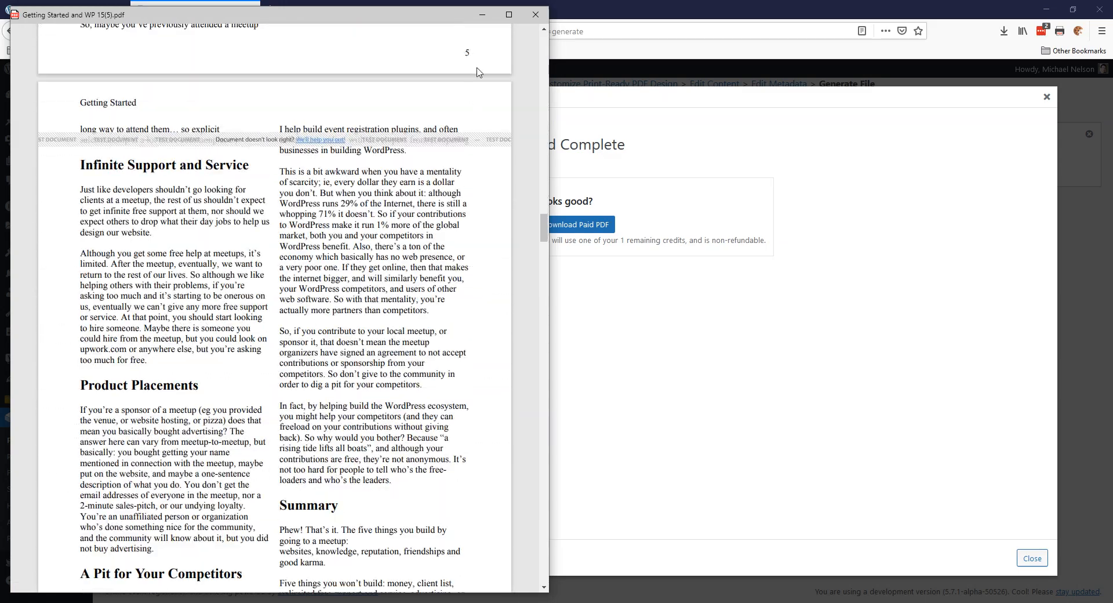
click(535, 14)
click(1053, 96)
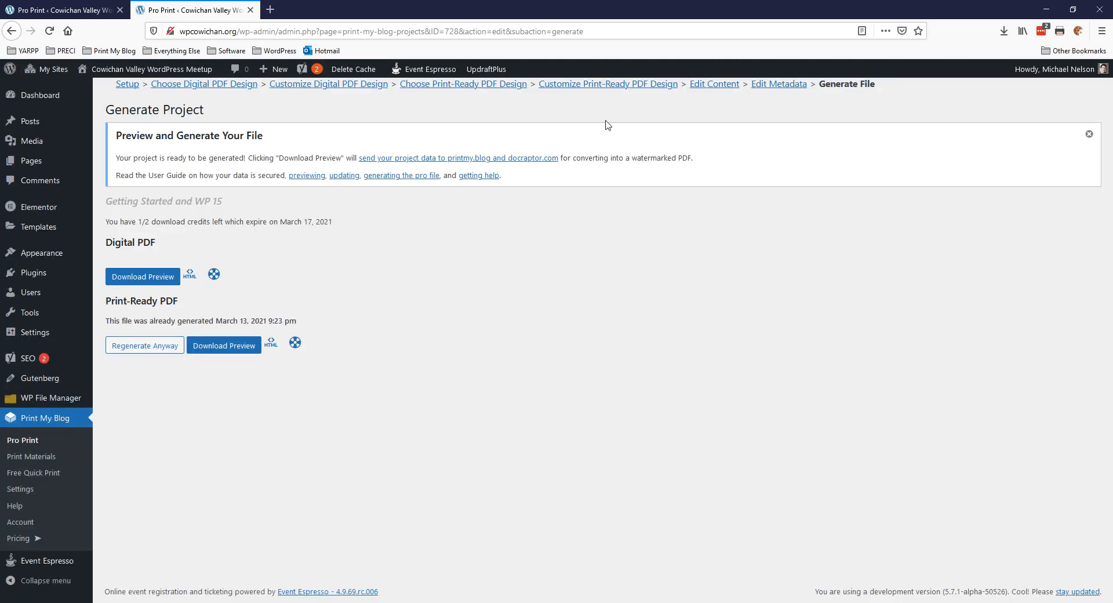
- Switch the project's Digital PDF design to Buurma Whitepaper and generate and download its Digital PDF preview
click(224, 87)
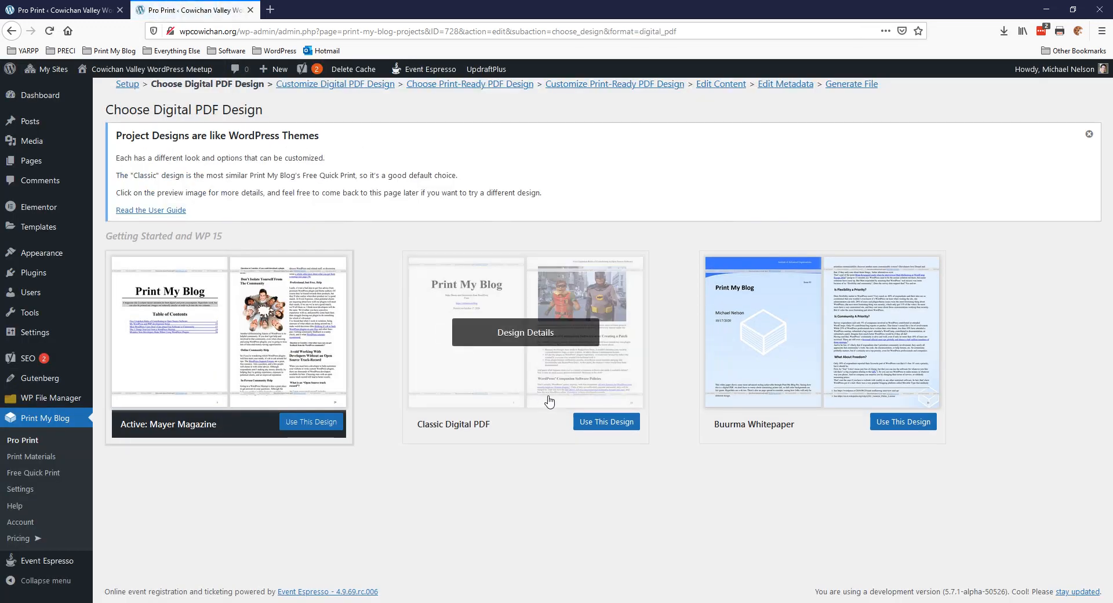
click(878, 424)
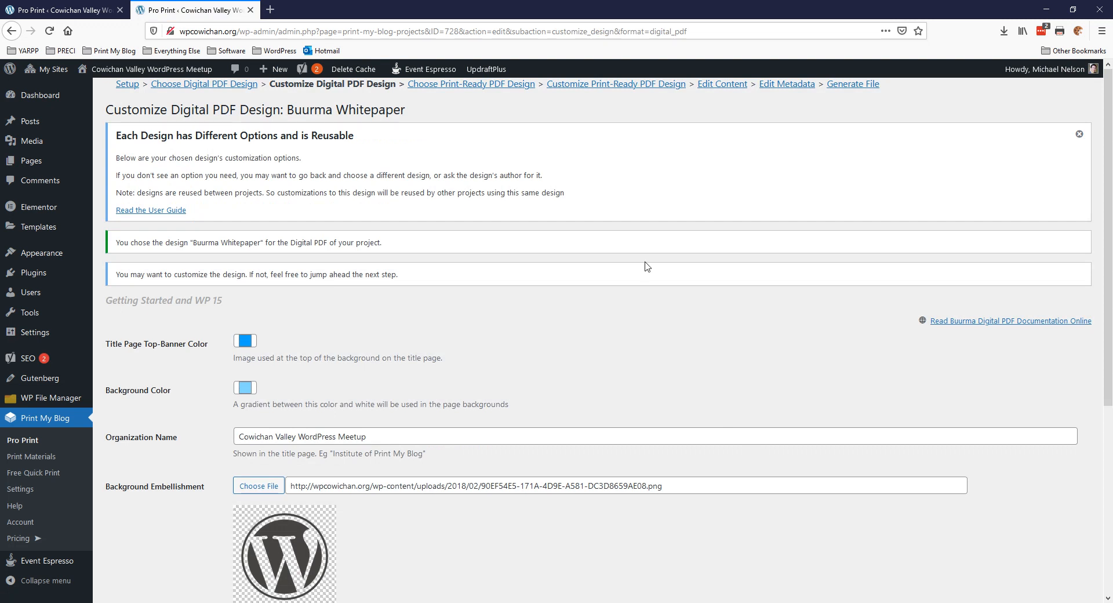
click(849, 85)
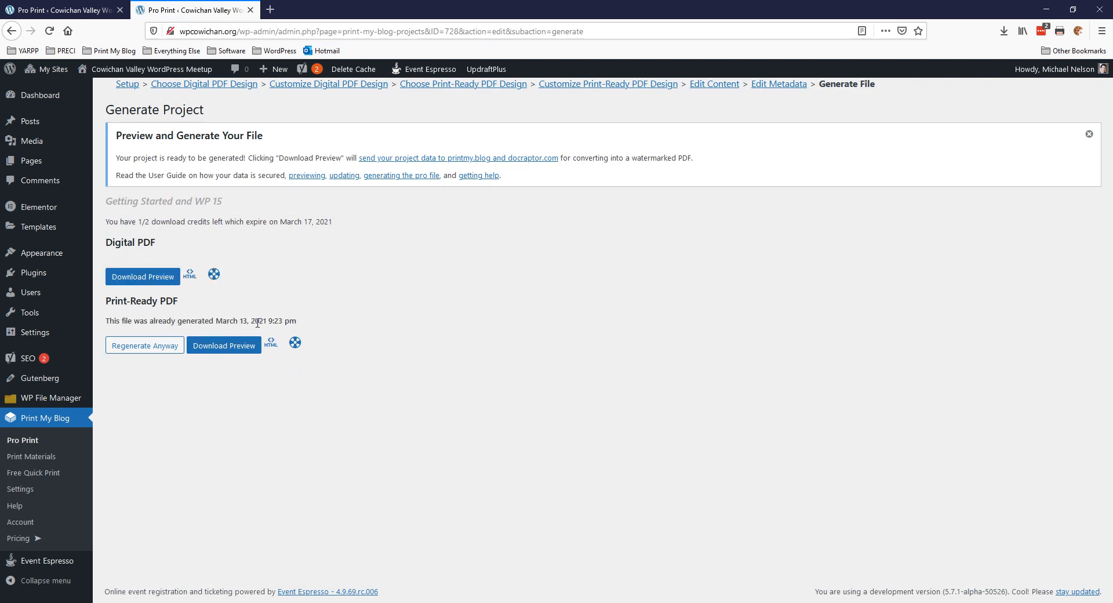
click(166, 283)
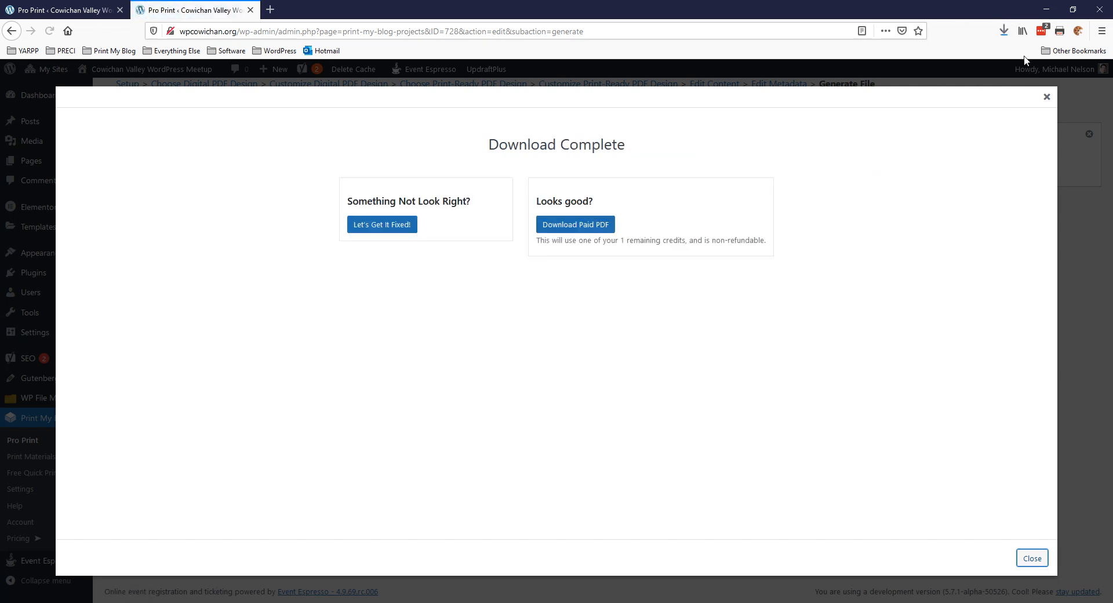
- Open Getting Started and WP 15(6).pdf and examine its title page, table of contents and introduction
click(1003, 35)
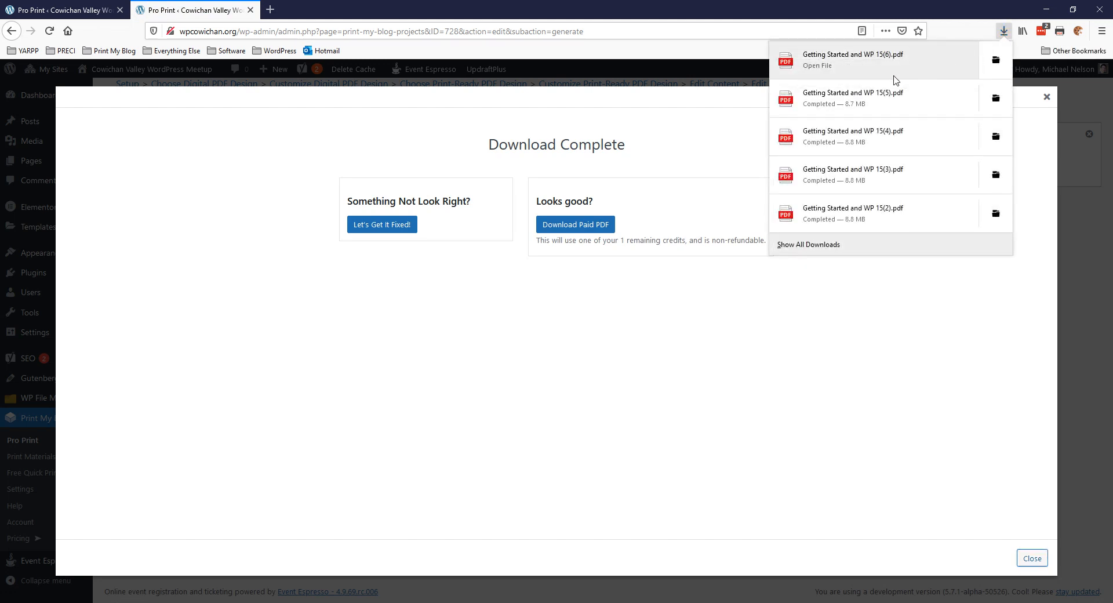
click(892, 37)
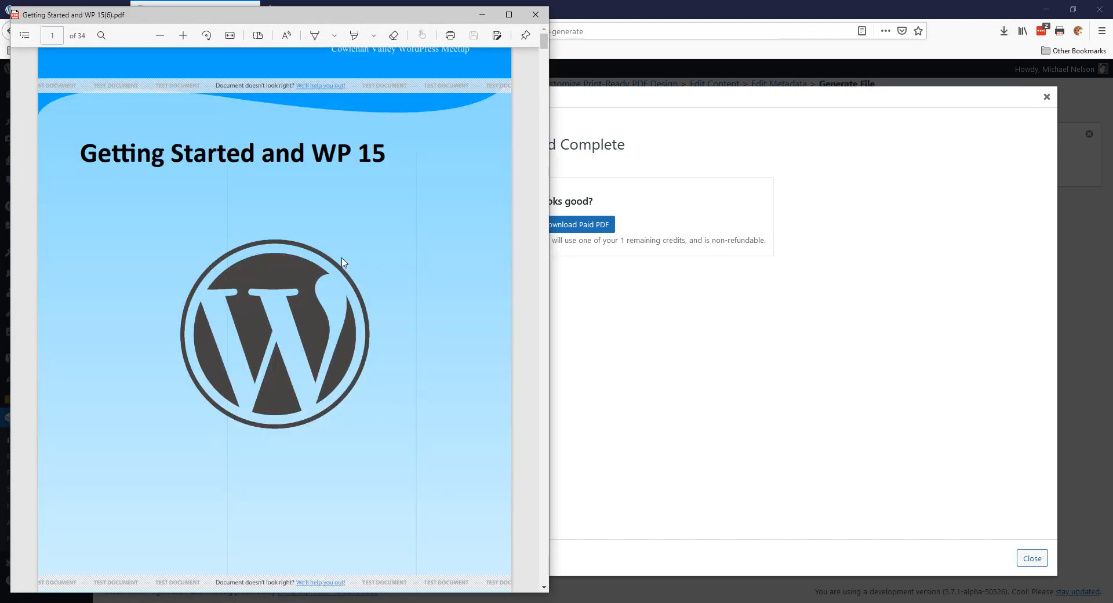
scroll(302, 189, down, 7)
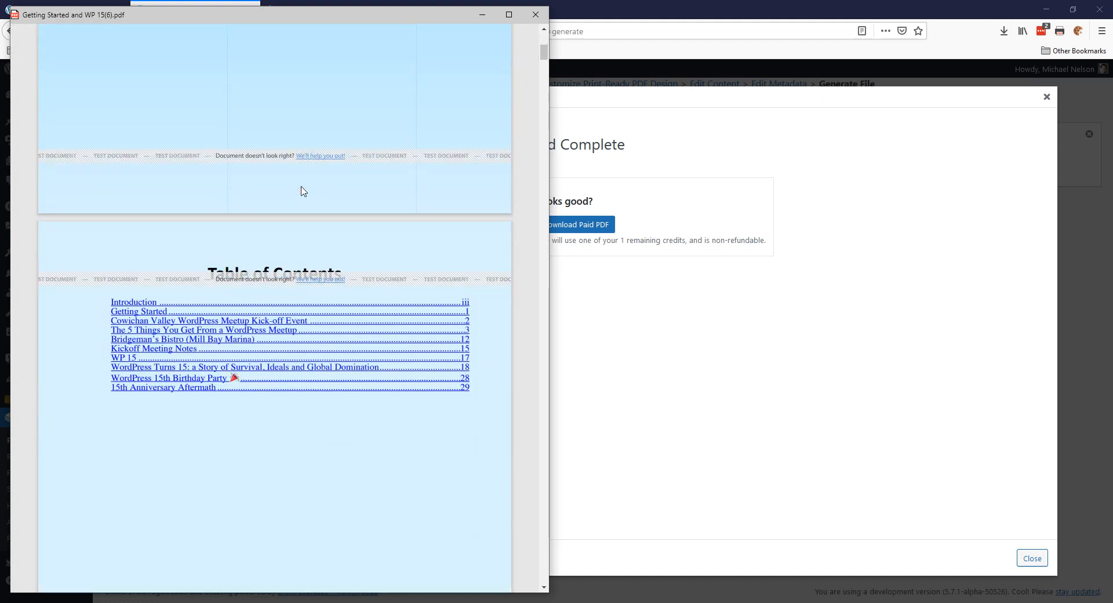
scroll(242, 280, down, 6)
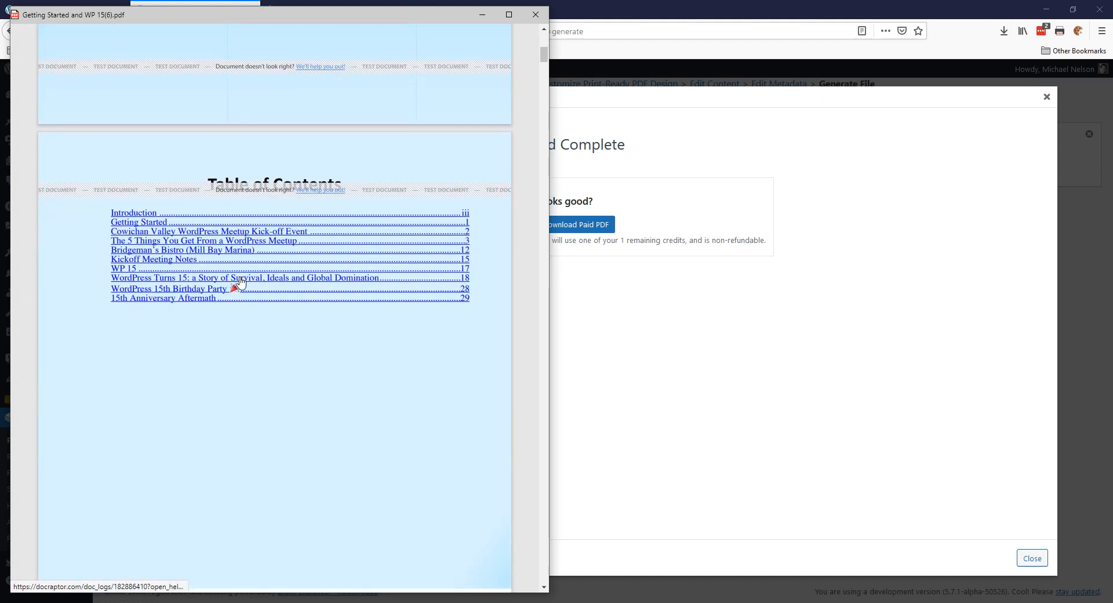
scroll(242, 280, down, 3)
scroll(468, 207, down, 6)
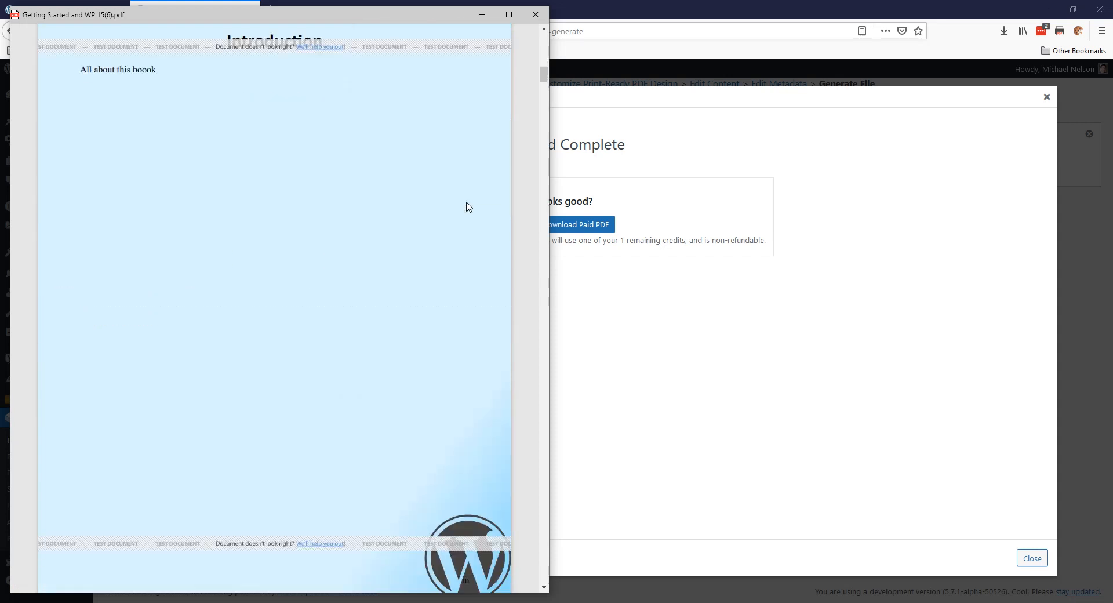
scroll(409, 379, down, 10)
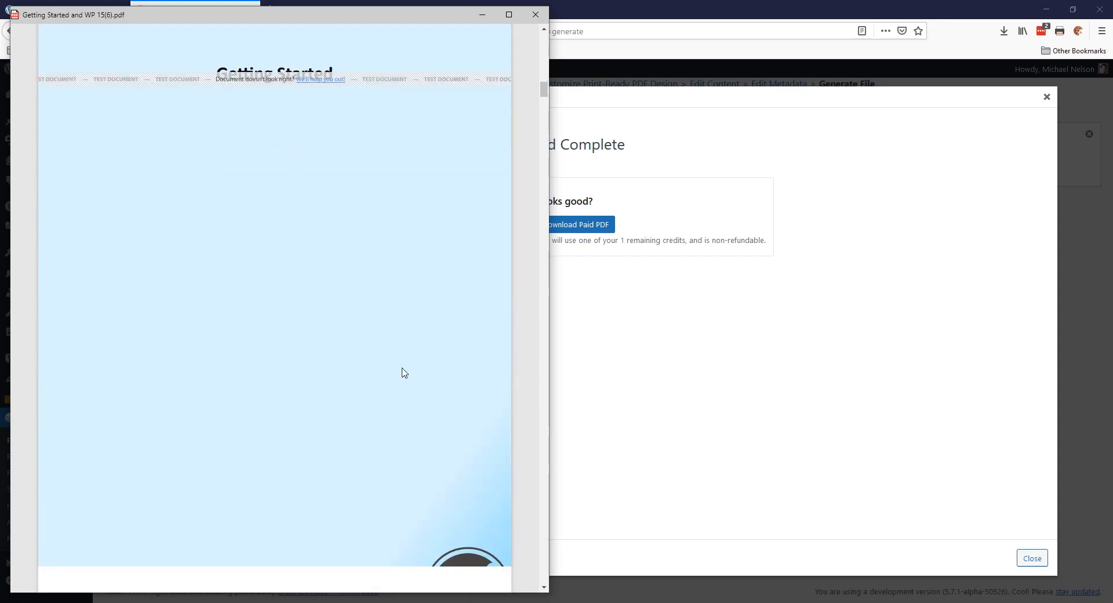
- Examine the Kick-off Event and 5 Things articles for page background and image layout, and close the PDF
scroll(400, 370, down, 5)
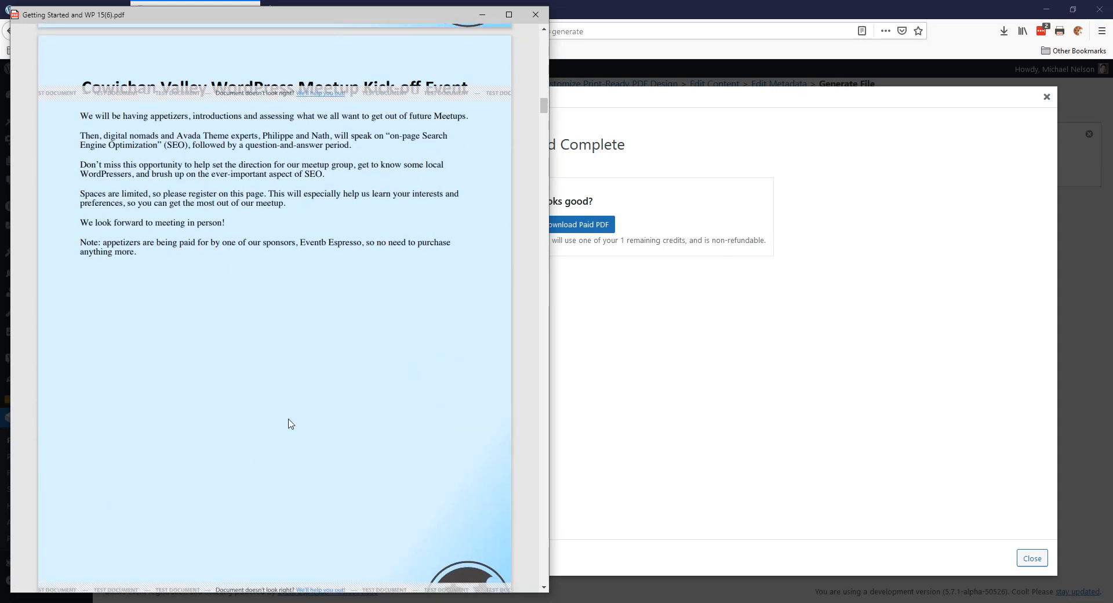
scroll(333, 415, down, 2)
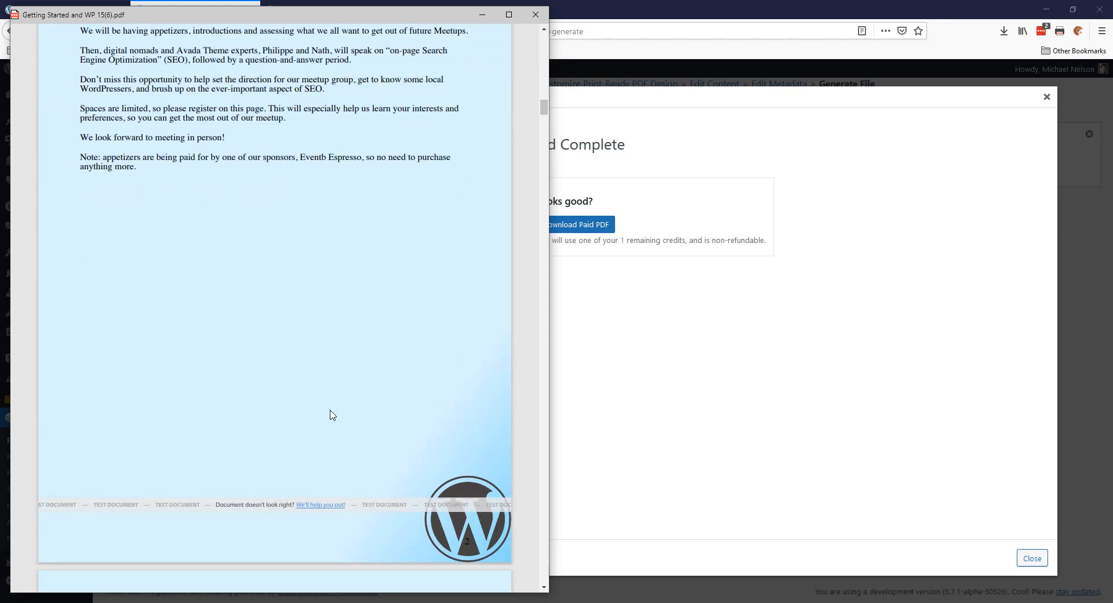
scroll(333, 416, down, 11)
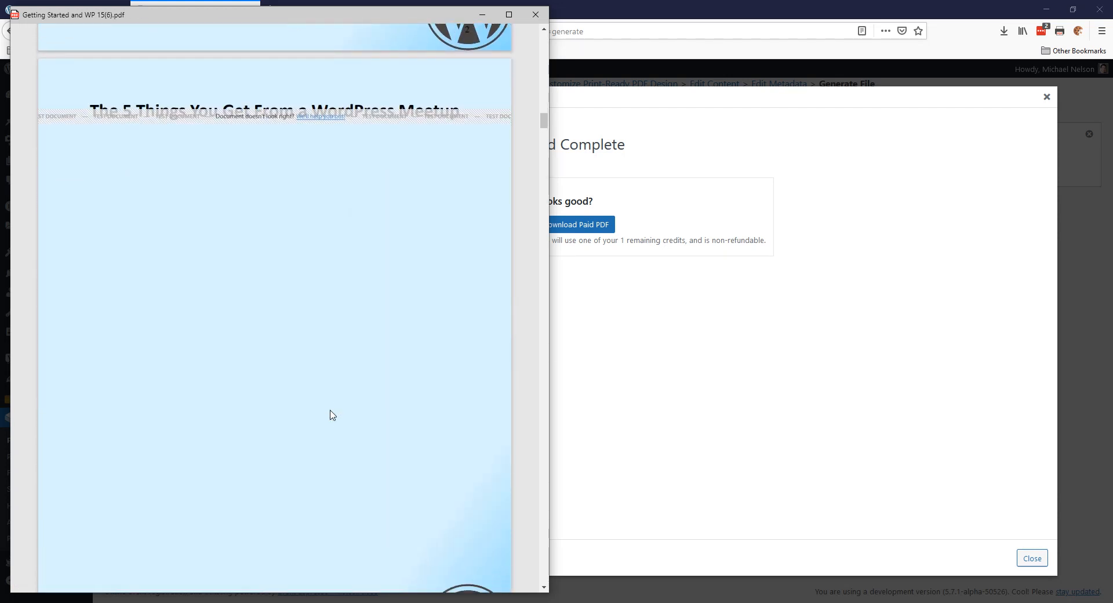
scroll(333, 416, down, 11)
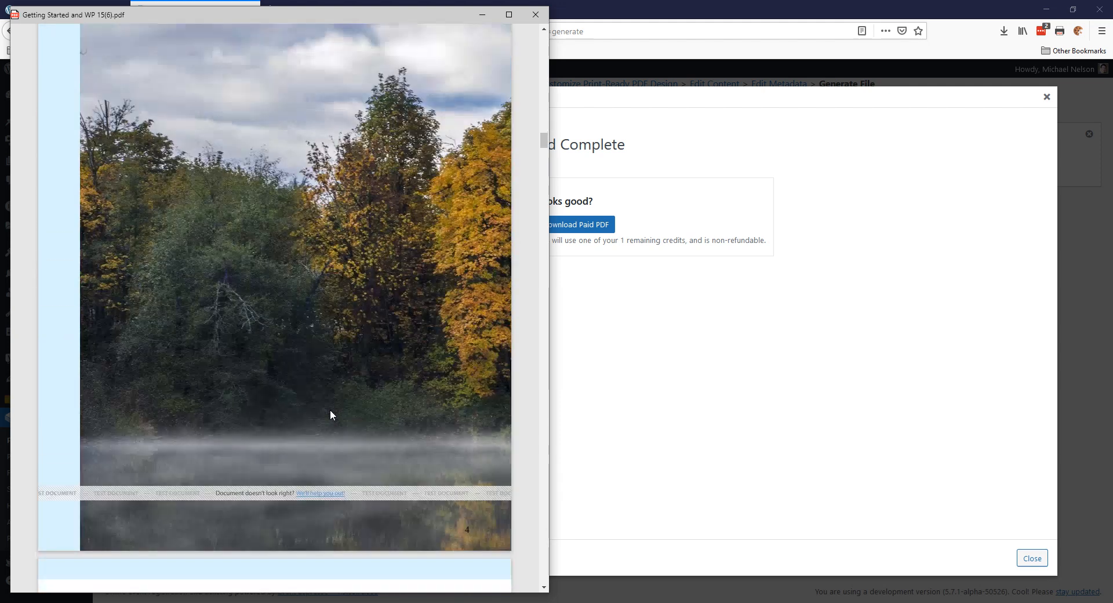
scroll(331, 415, down, 1)
scroll(330, 414, up, 6)
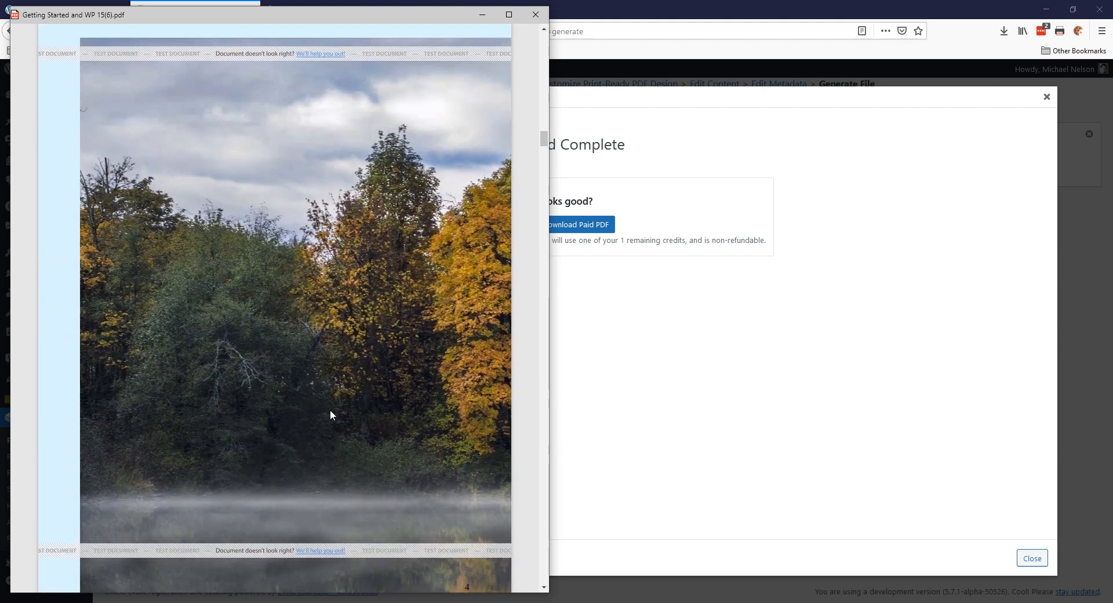
click(535, 14)
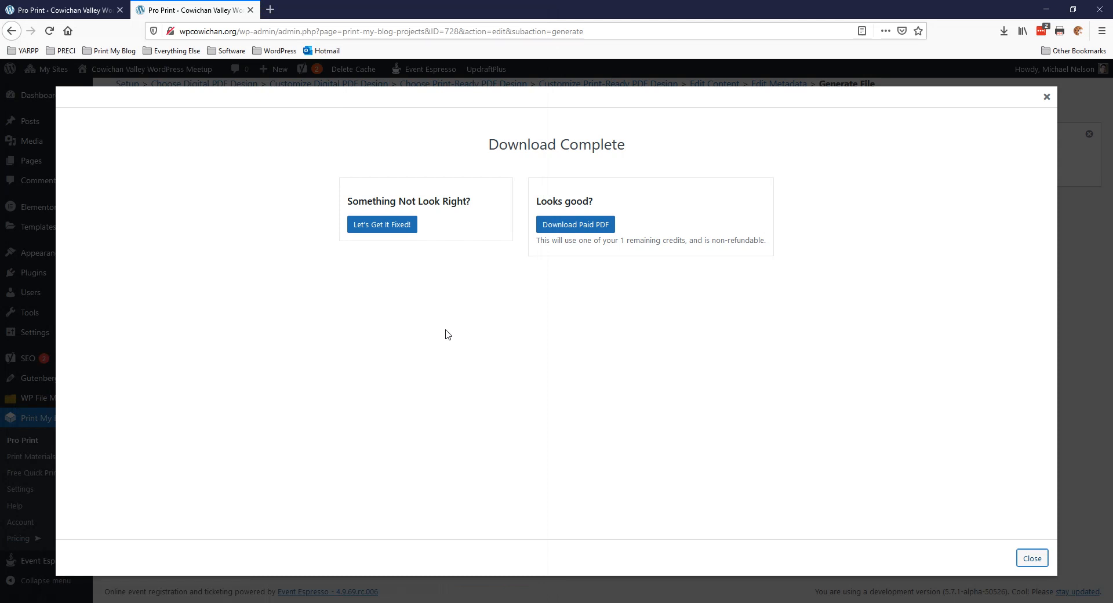
- Shrink the browser window and reopen A Year of Running a WordPress Meetup (print).pdf in Microsoft Edge from the desktop
click(1073, 9)
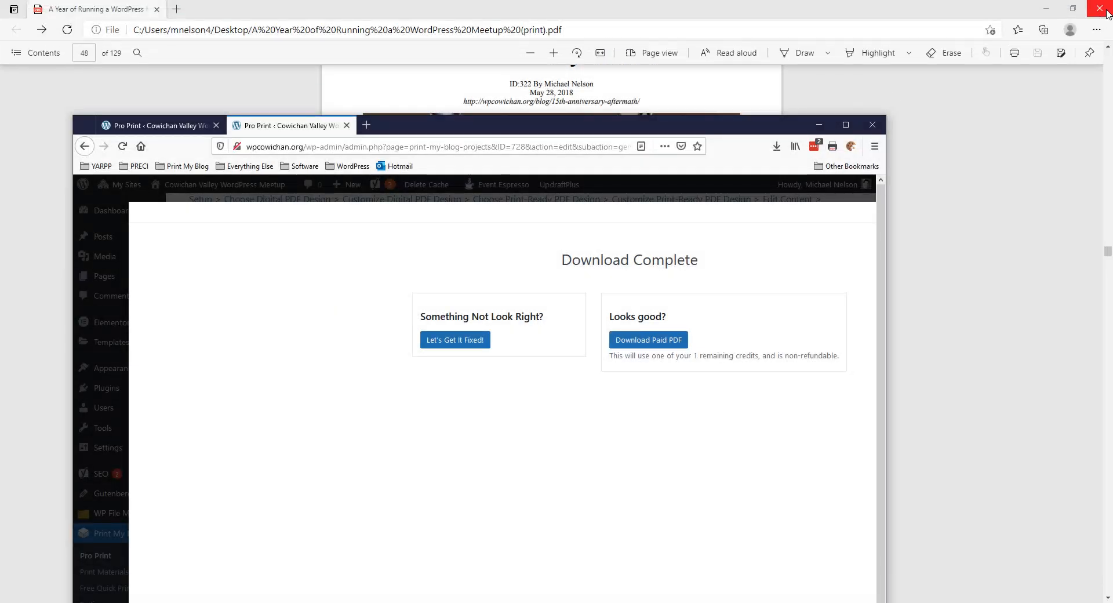
click(1100, 8)
double_click(1081, 84)
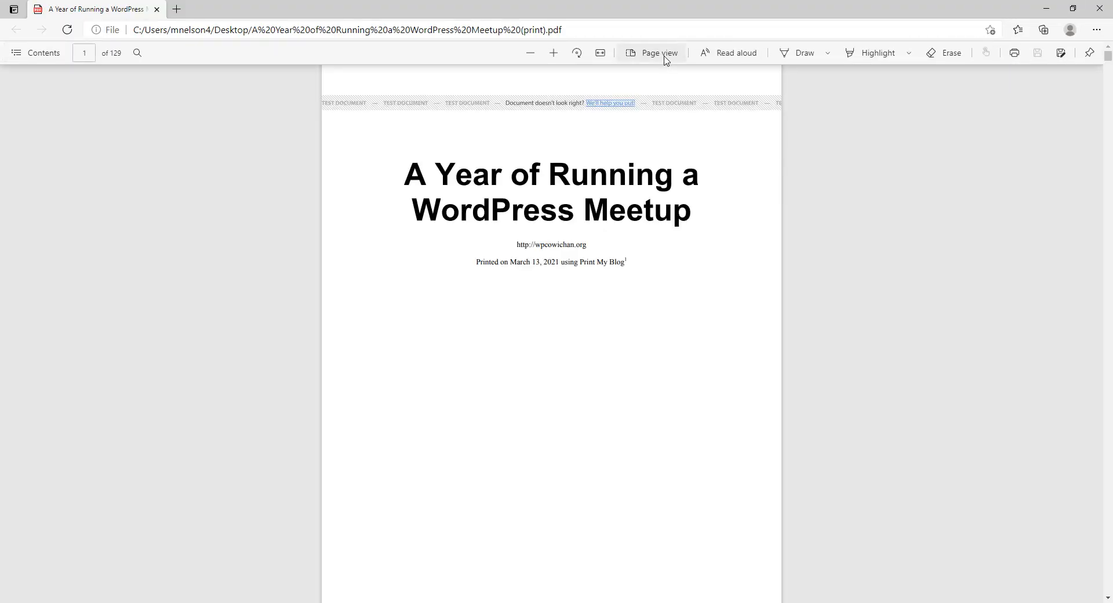
- Set the PDF to two-page view with the cover page shown separately
click(661, 53)
click(600, 100)
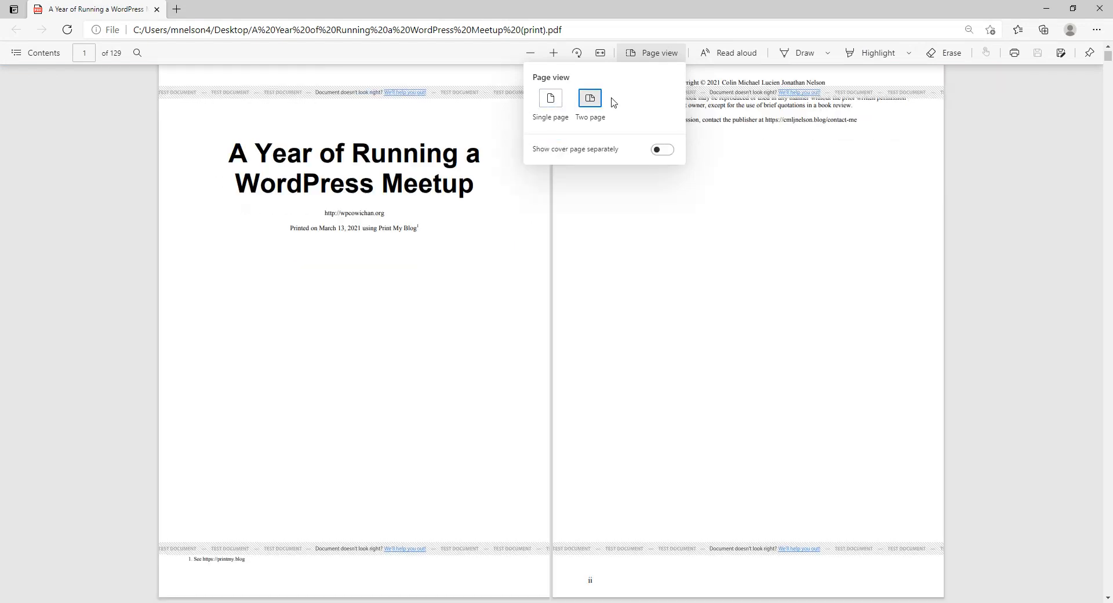
click(662, 149)
click(530, 237)
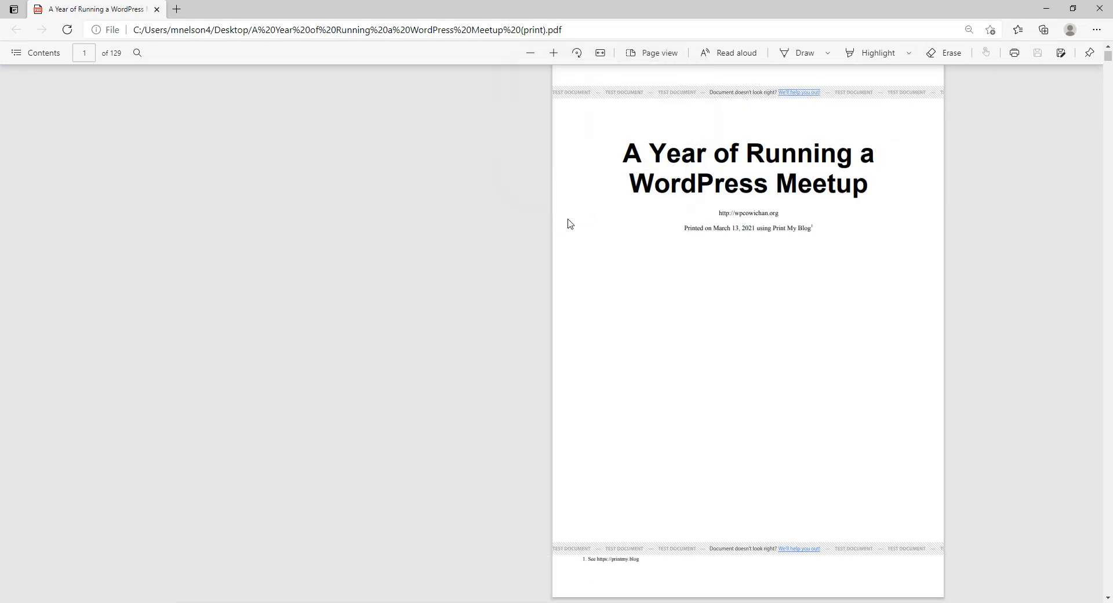
- Examine the book's copyright page, preface, table of contents and Introduction across the two-page spreads
scroll(569, 223, down, 10)
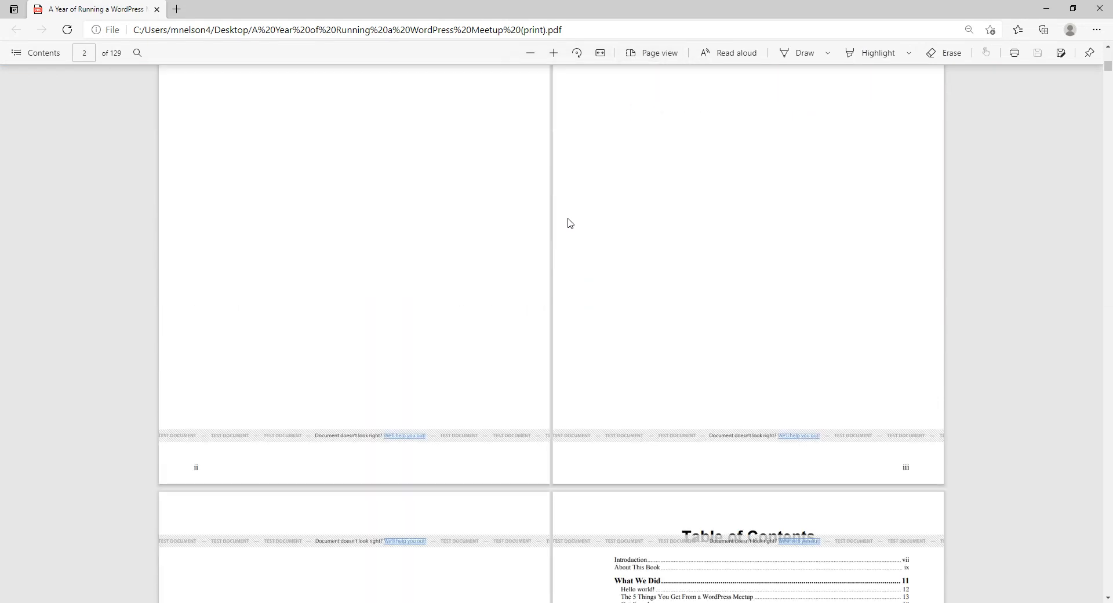
scroll(569, 223, down, 10)
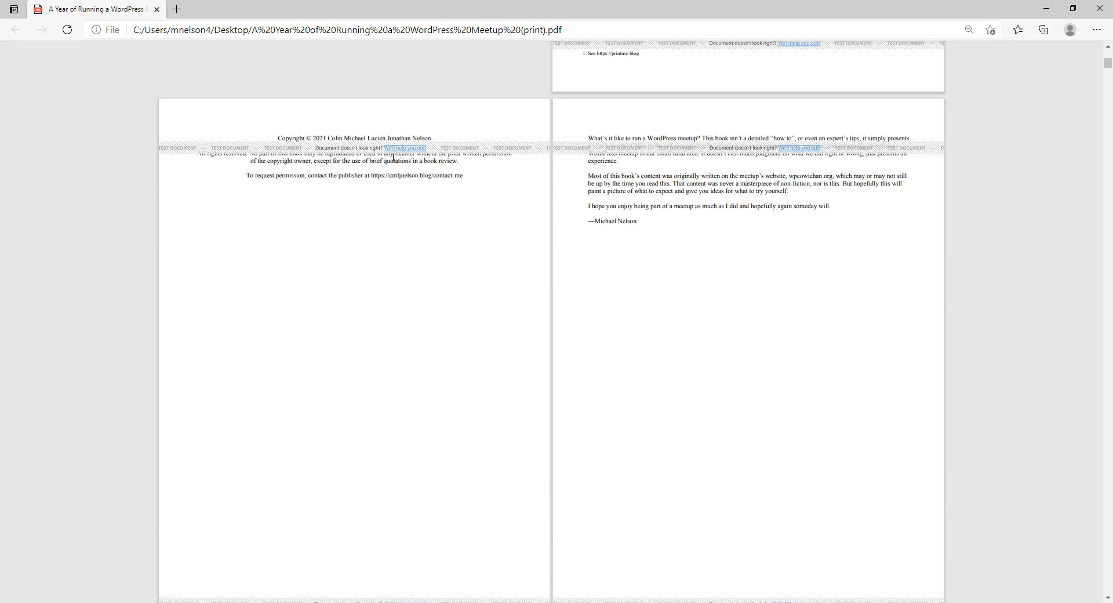
scroll(646, 139, down, 10)
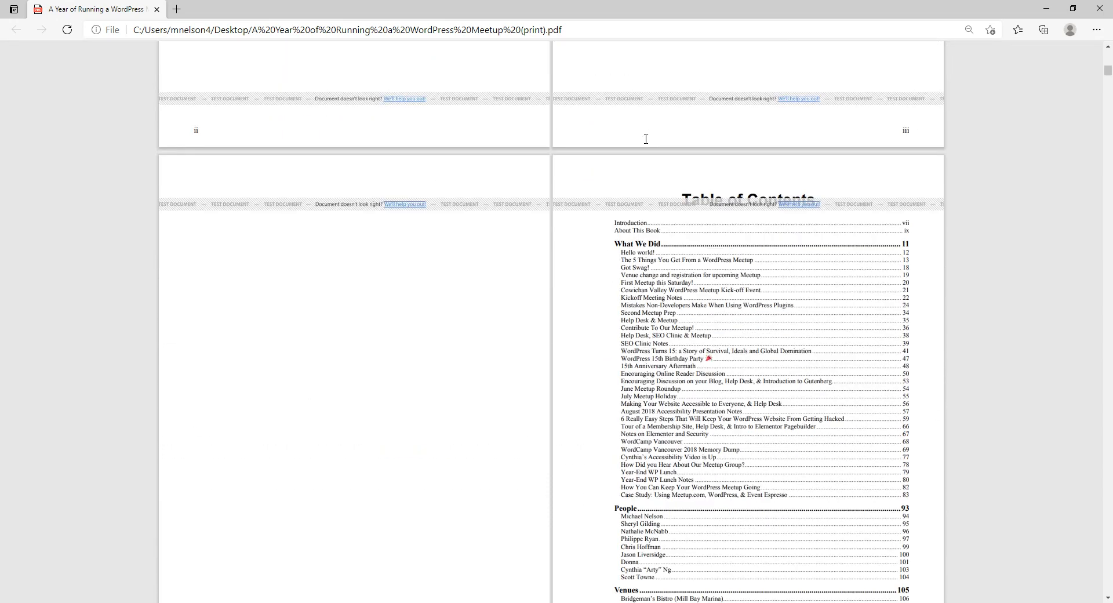
scroll(735, 201, down, 3)
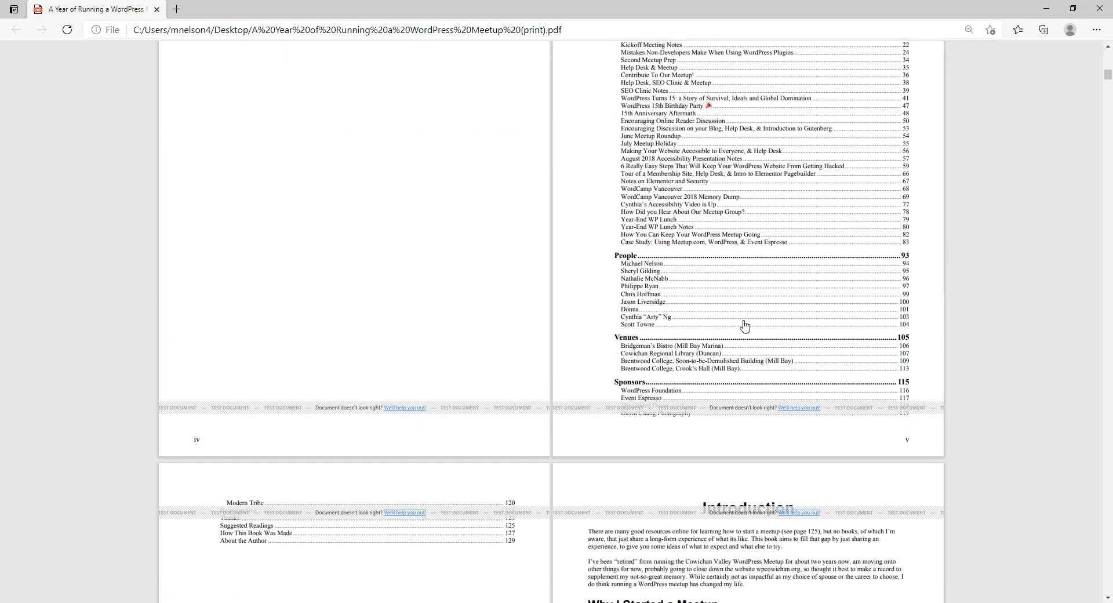
scroll(730, 306, down, 3)
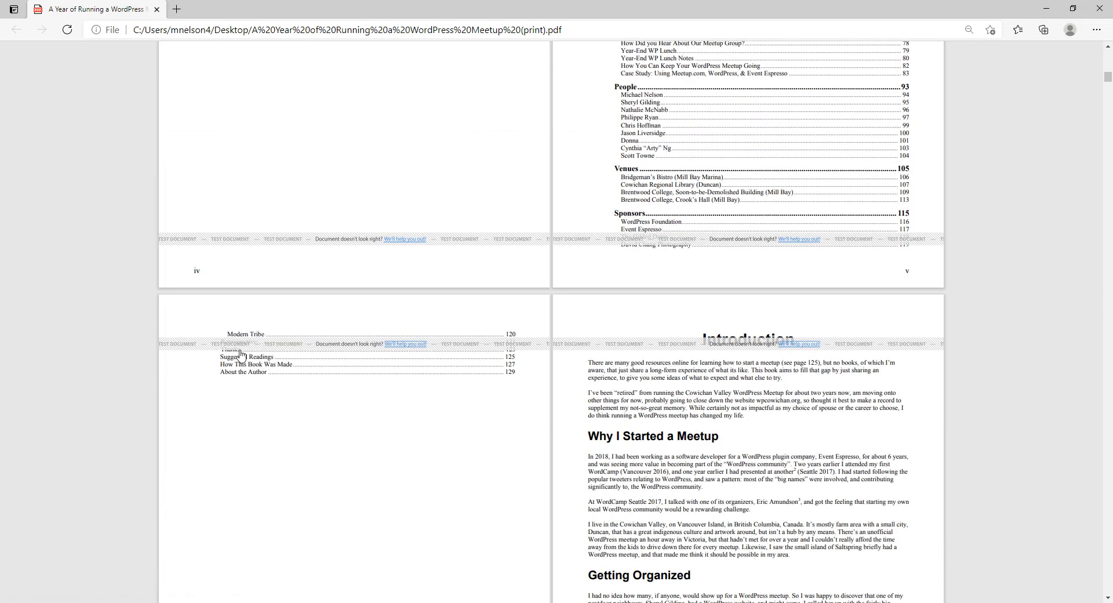
scroll(590, 380, down, 6)
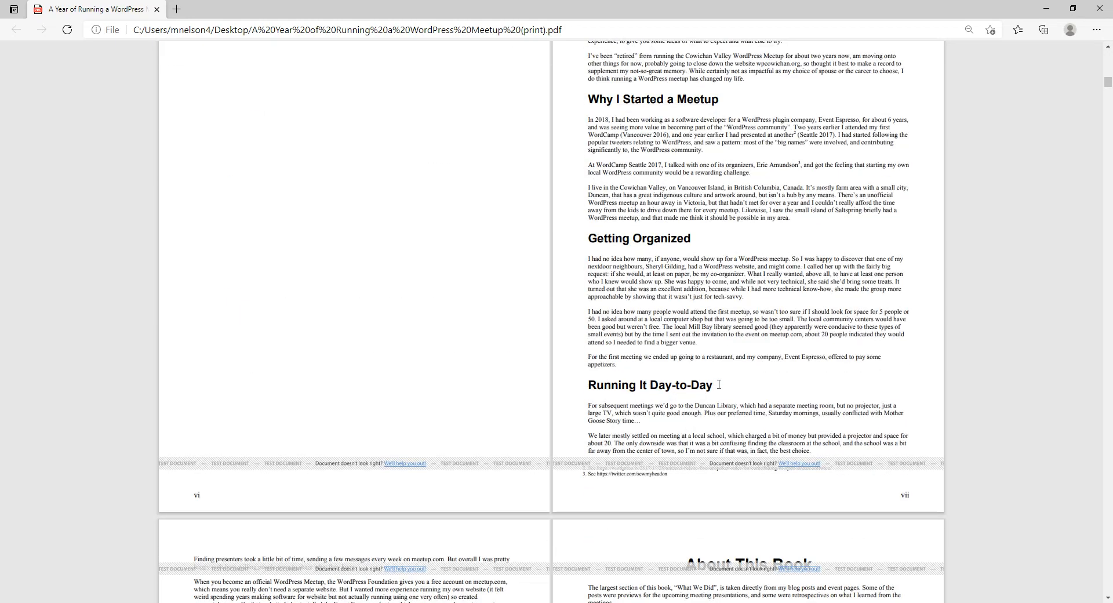
- Review the end of the Introduction and the About This Book page describing the book's sections
scroll(719, 385, down, 5)
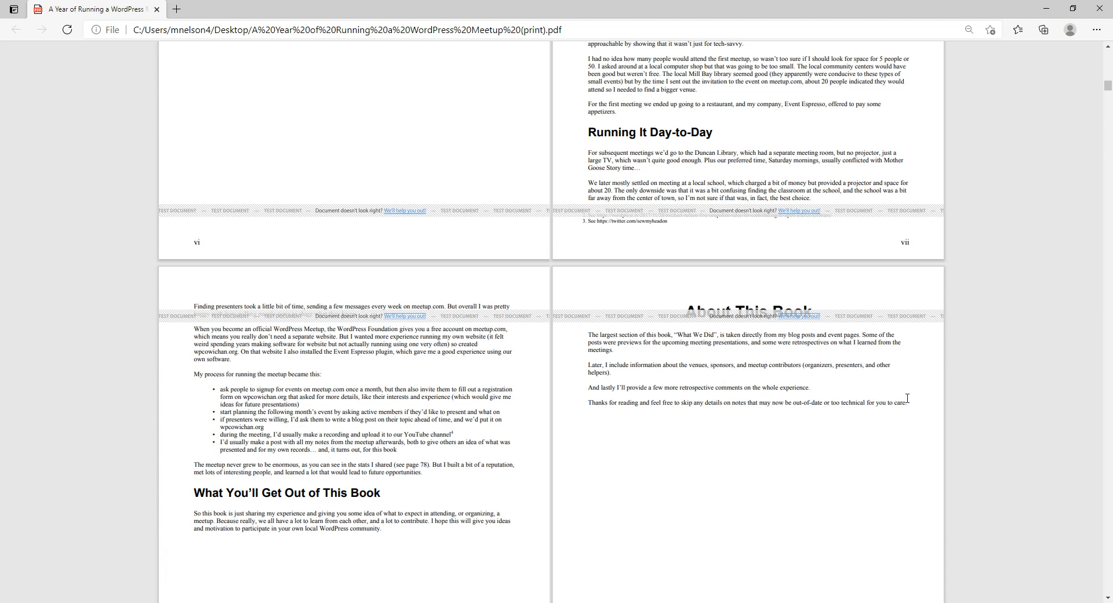
drag(907, 398, 707, 342)
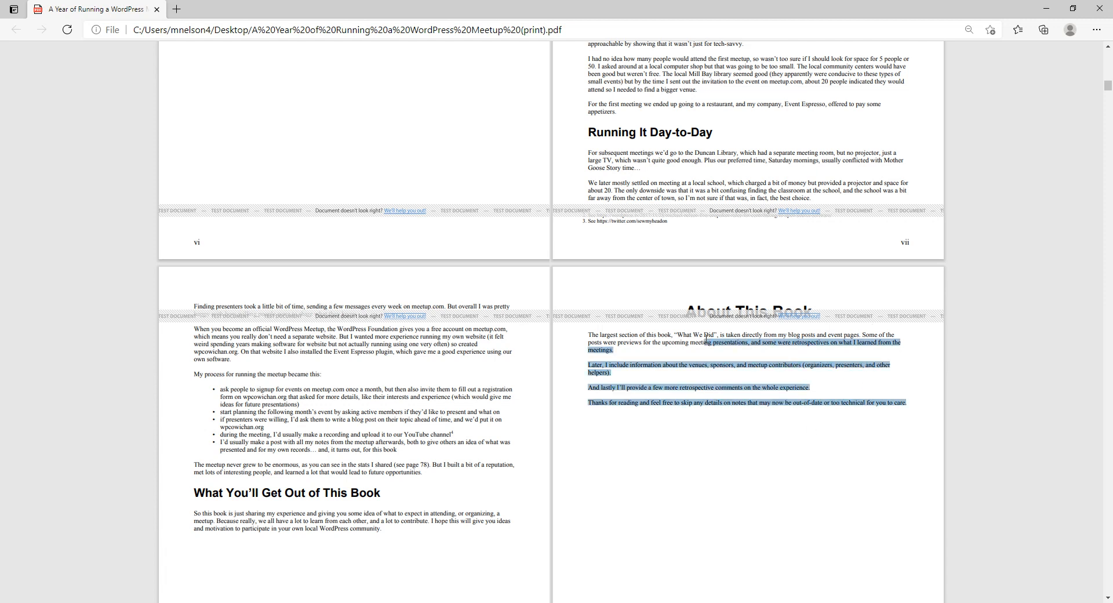
click(707, 336)
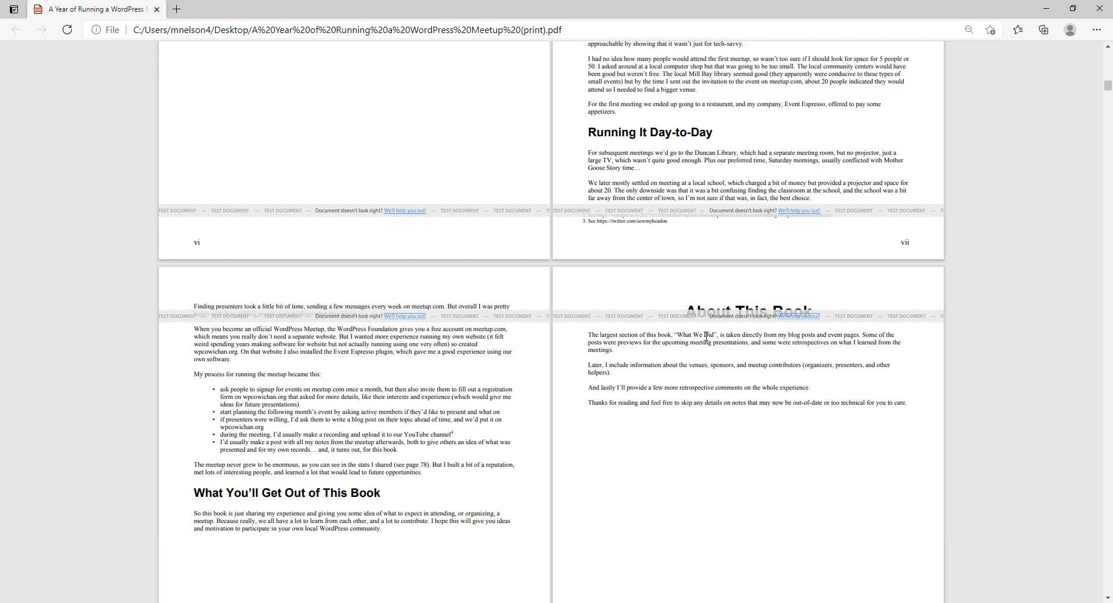
drag(706, 336, 726, 362)
click(726, 362)
scroll(724, 353, down, 3)
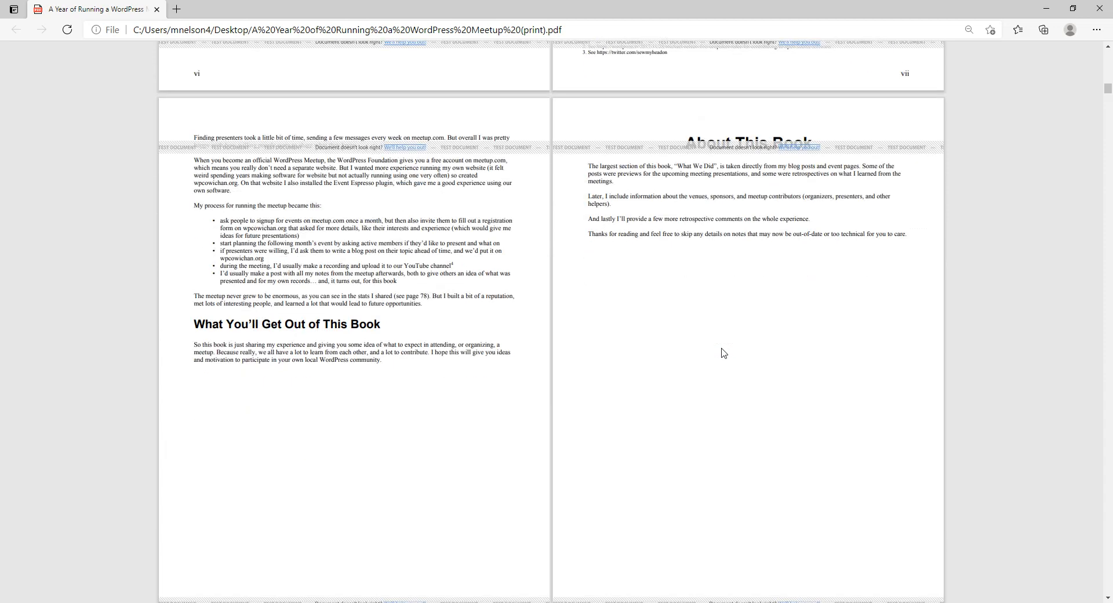